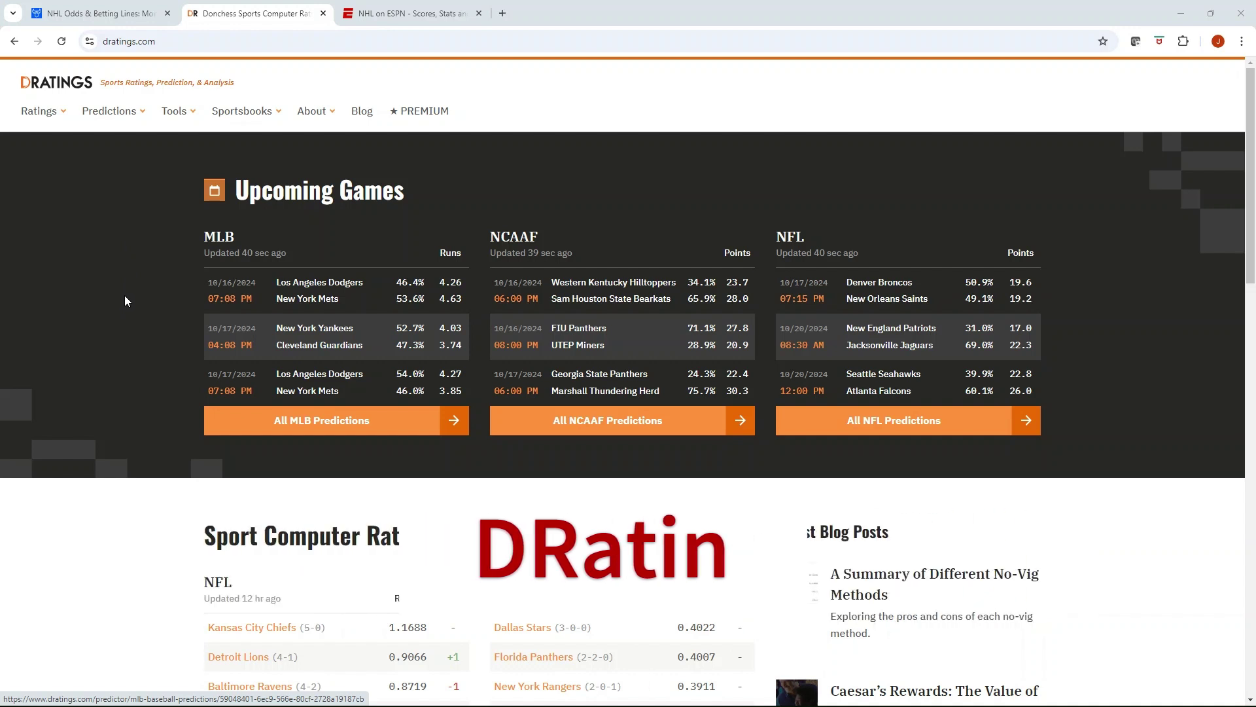
# - Browse the DRatings homepage, then open NHL Predictions from the Predictions menu
pyautogui.scroll(-1, 122, 300)
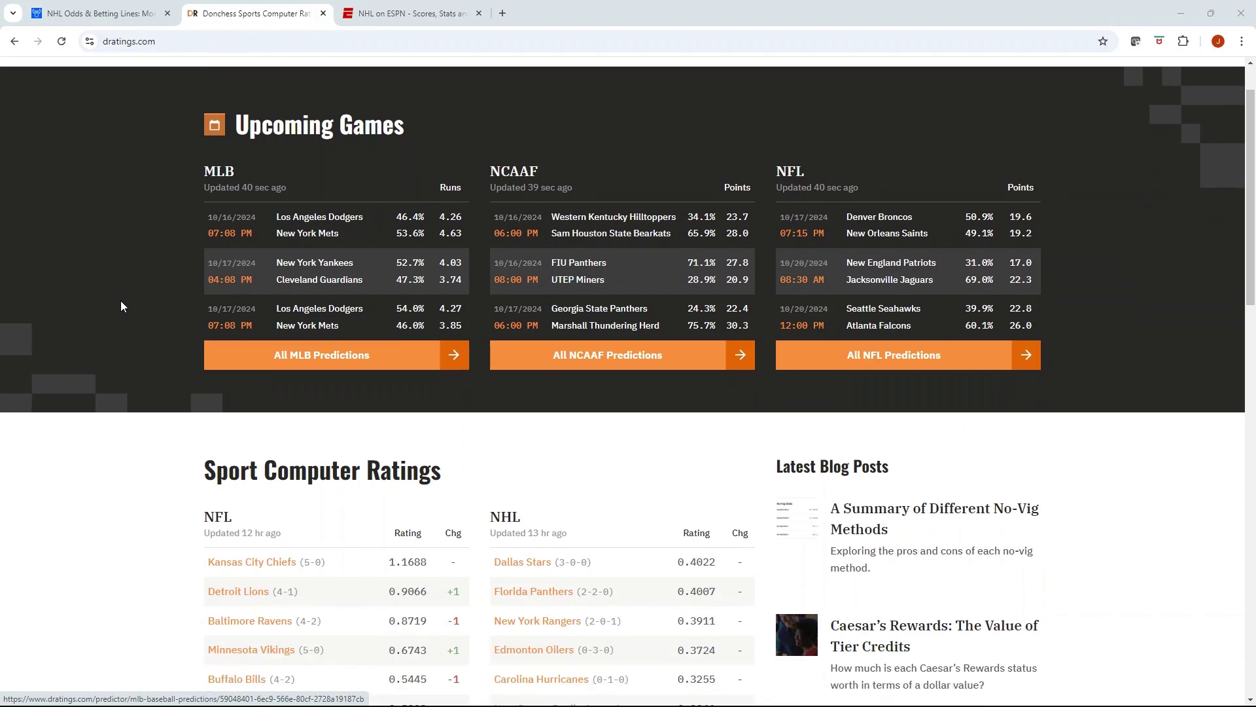
pyautogui.scroll(1, 120, 301)
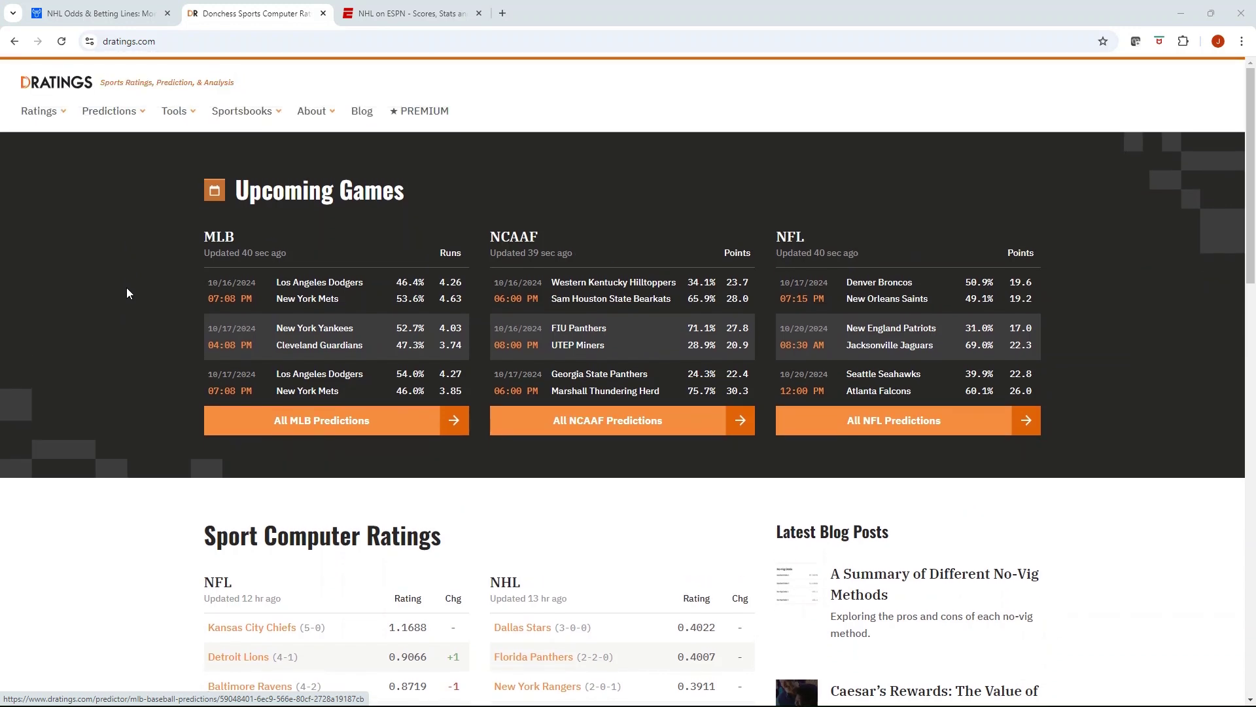
pyautogui.scroll(-6, 128, 266)
pyautogui.scroll(-2, 125, 269)
pyautogui.scroll(6, 393, 405)
pyautogui.scroll(2, 340, 358)
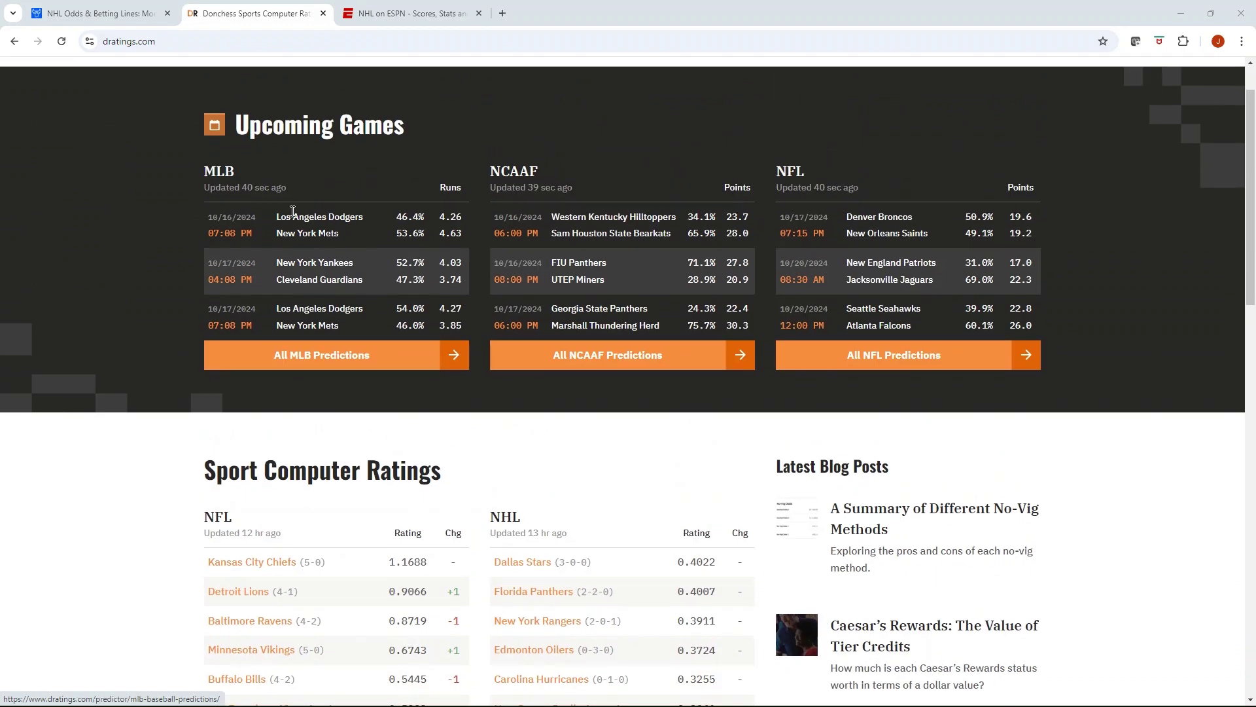
pyautogui.moveTo(129, 117)
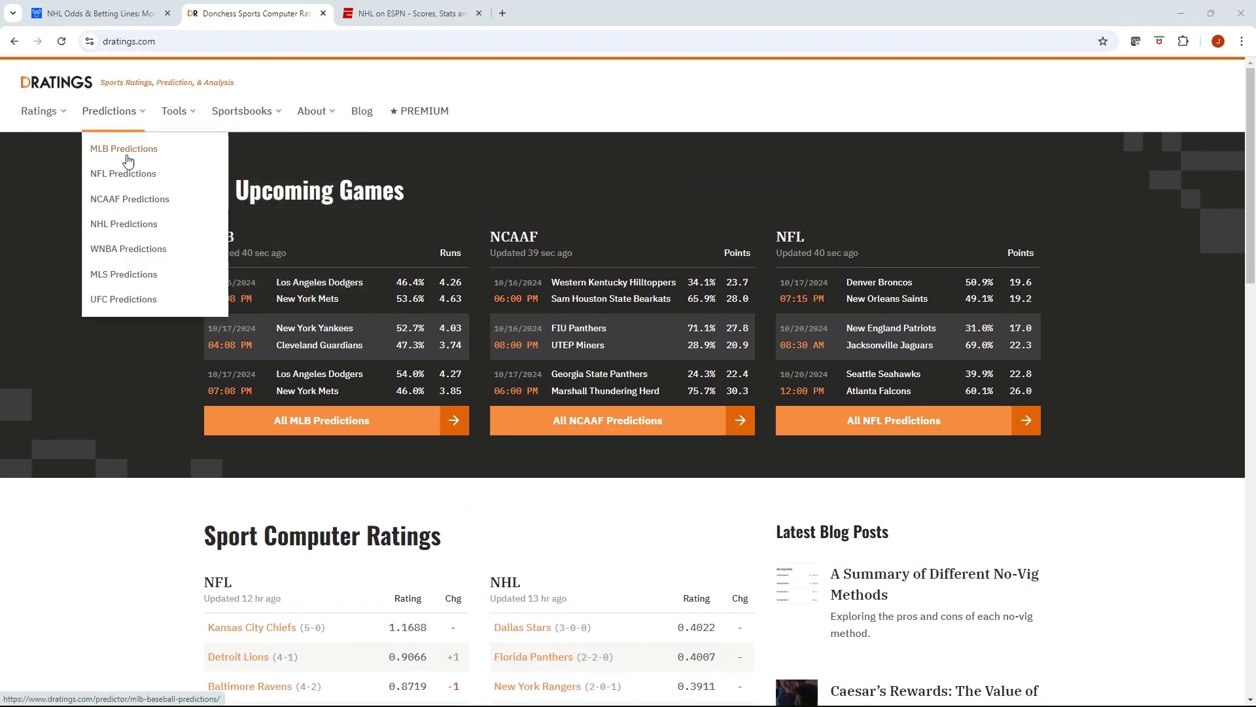
pyautogui.click(134, 229)
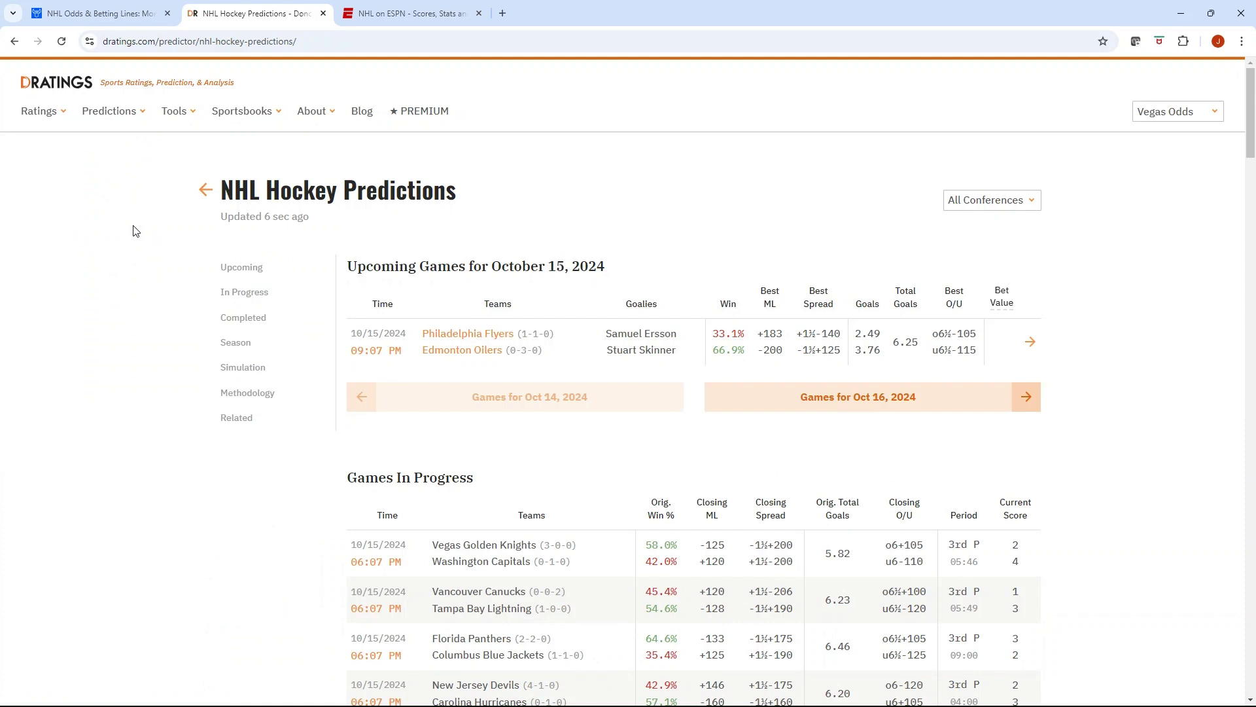
# - Glance over ESPN's NHL page, then return to DRatings' NHL Hockey Predictions
pyautogui.click(419, 14)
pyautogui.moveTo(817, 144)
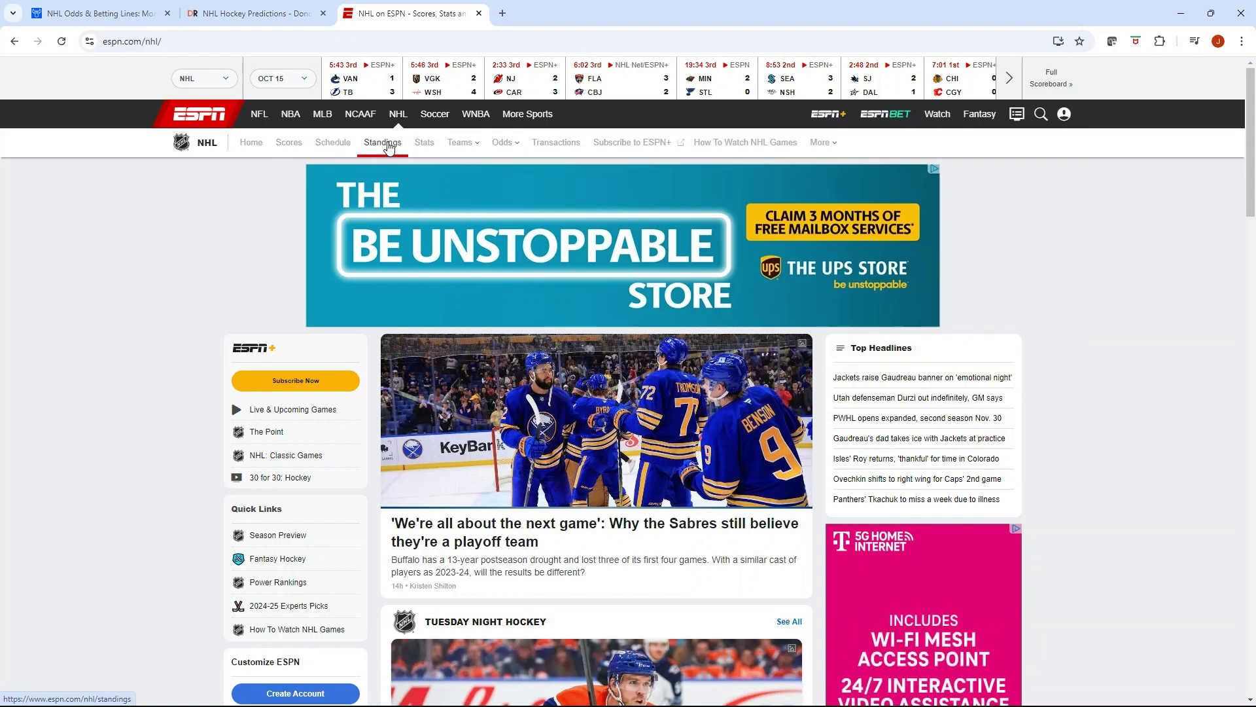
pyautogui.click(255, 12)
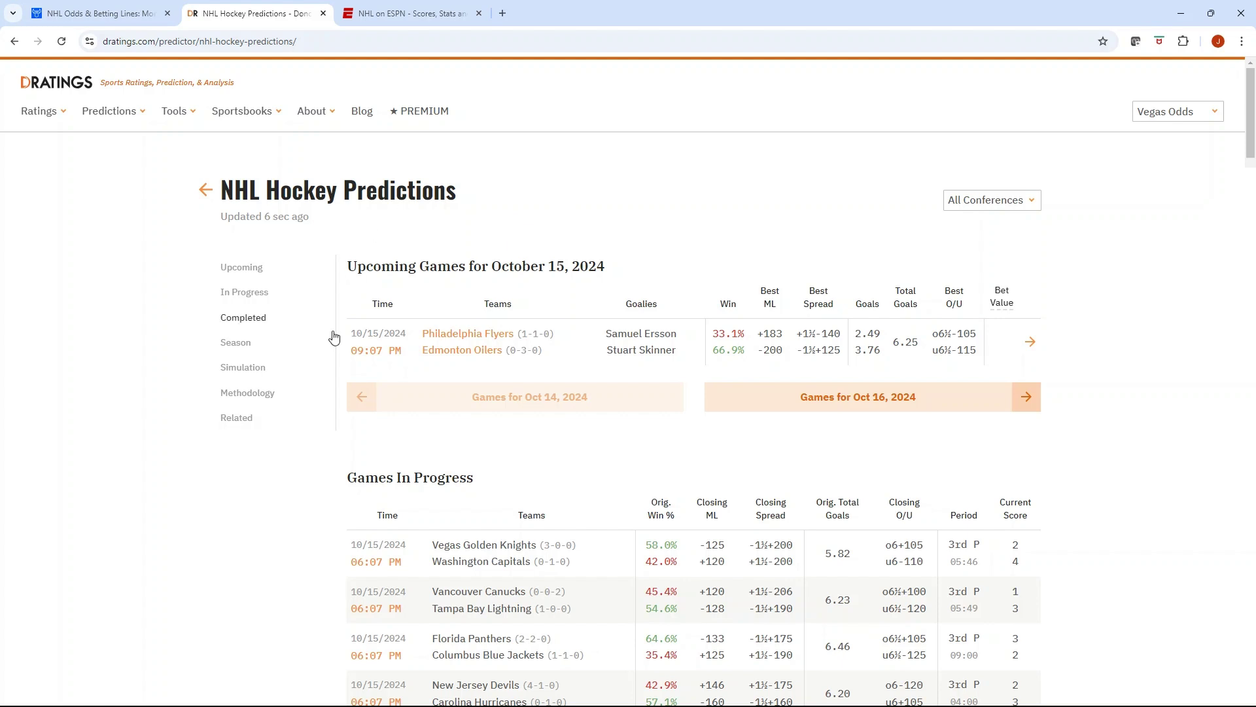
pyautogui.scroll(-1, 575, 321)
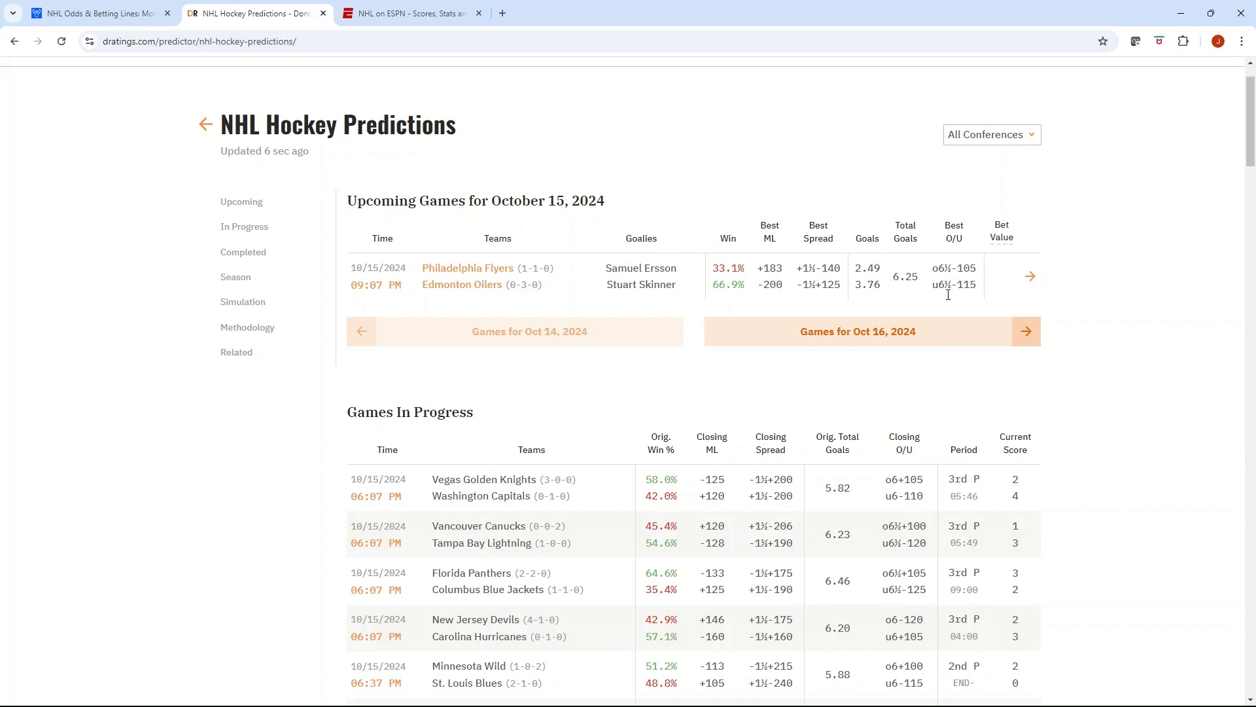
# - Open Philadelphia at Edmonton and scroll through its Money Line, Spread and Over/Under analysis
pyautogui.click(1030, 278)
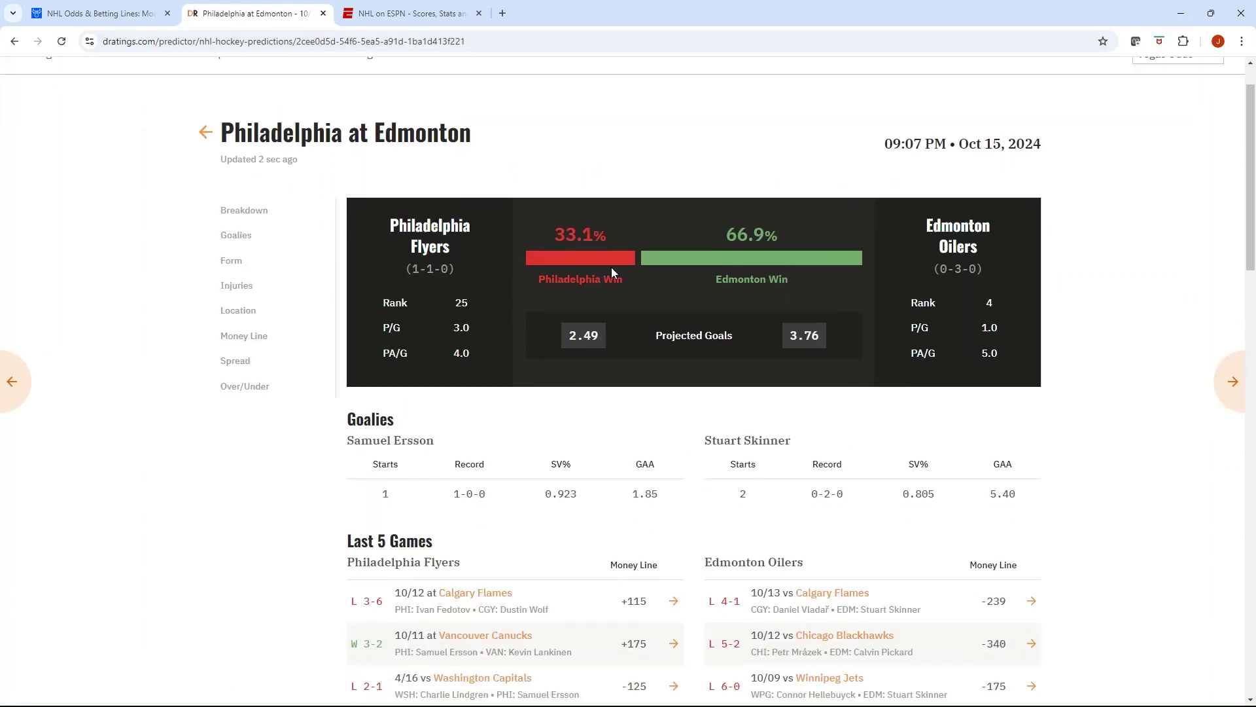
pyautogui.scroll(-5, 631, 264)
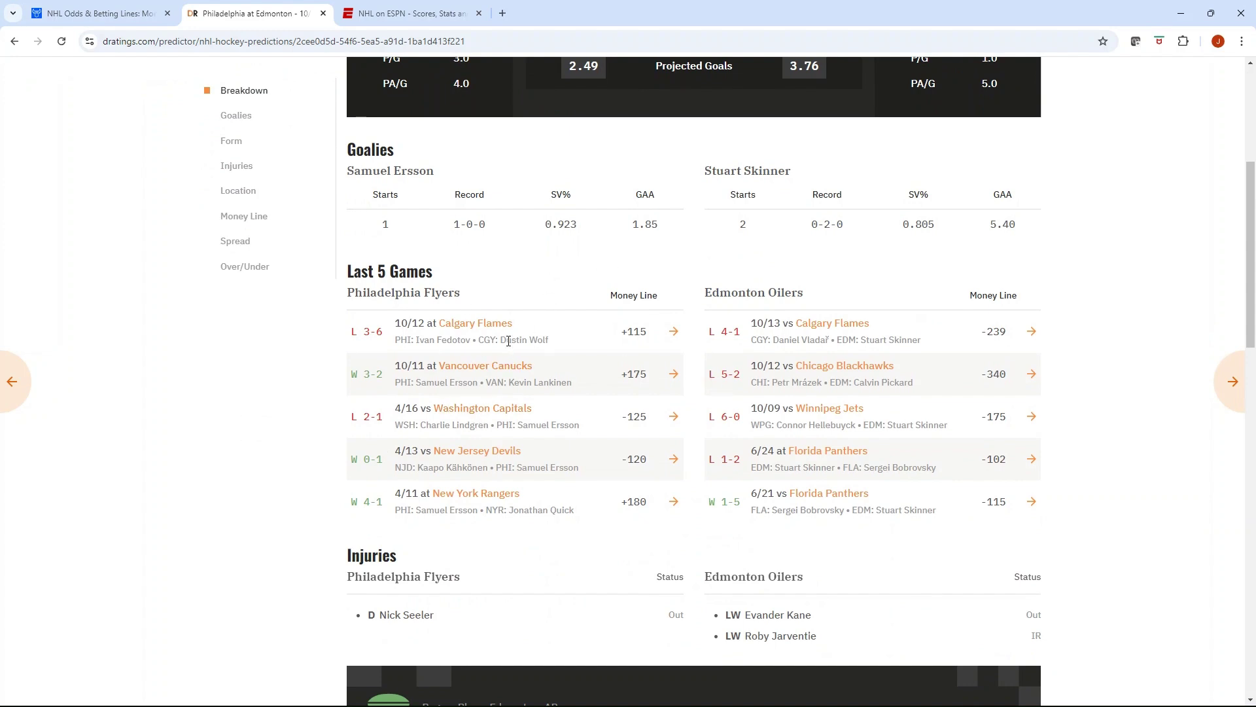
pyautogui.scroll(-5, 528, 290)
pyautogui.scroll(-5, 572, 269)
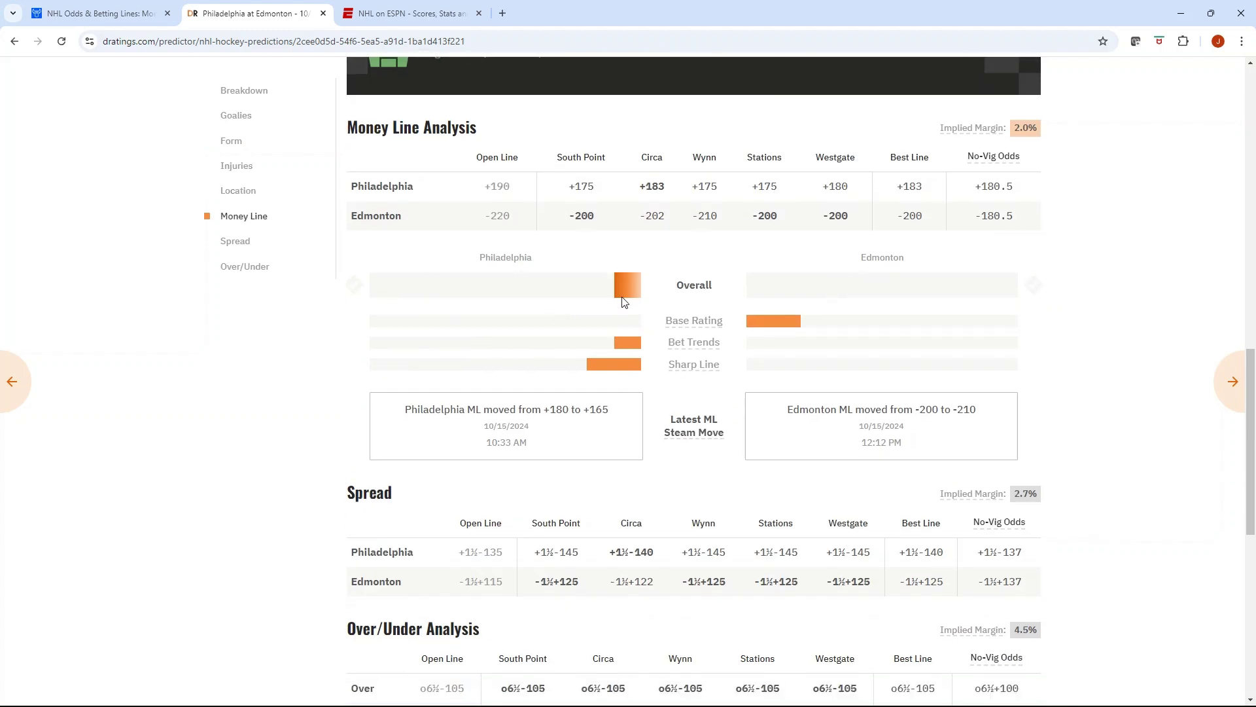
pyautogui.scroll(-4, 659, 312)
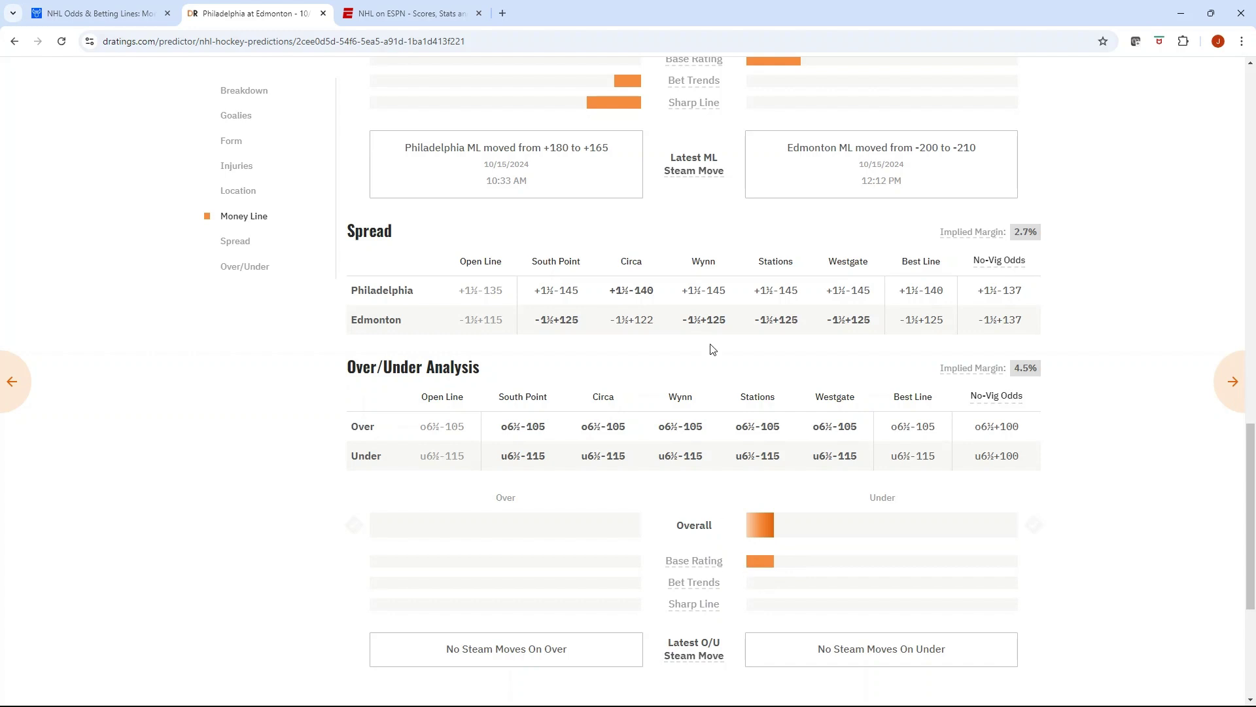
pyautogui.scroll(2, 709, 347)
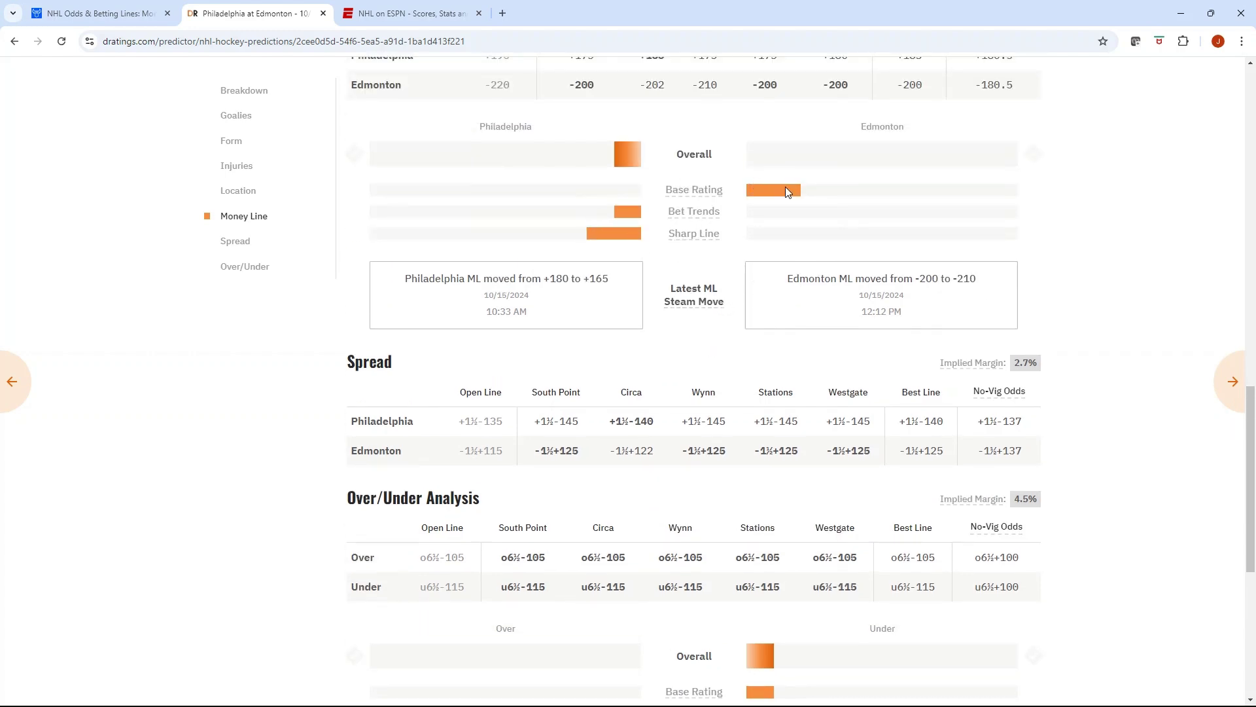
pyautogui.scroll(2, 549, 254)
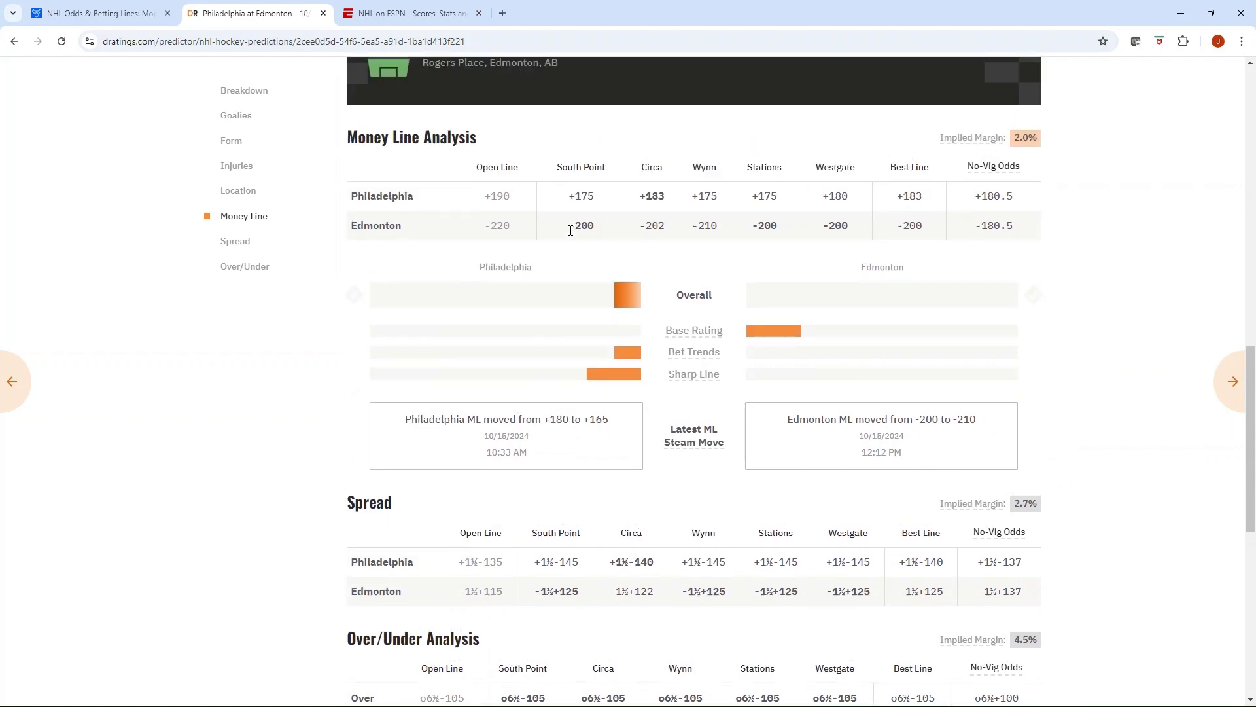
pyautogui.scroll(15, 571, 231)
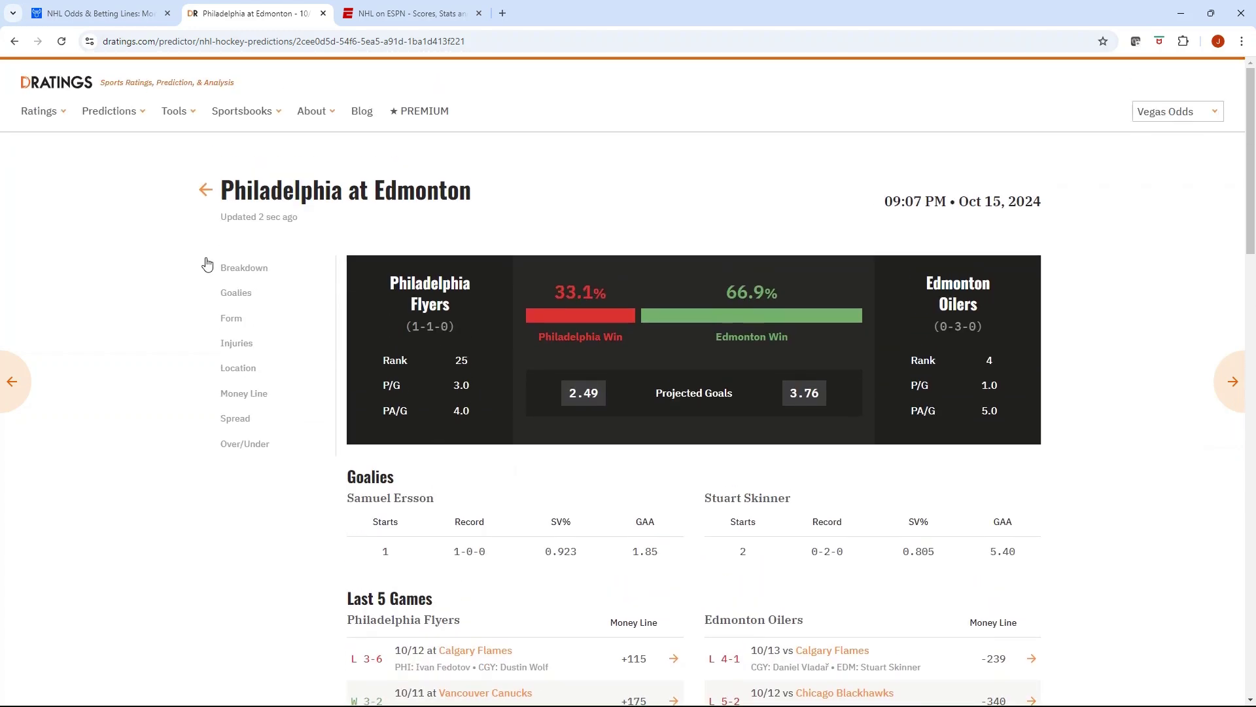
# - Go back from the Philadelphia at Edmonton details to the NHL predictions list
pyautogui.click(204, 190)
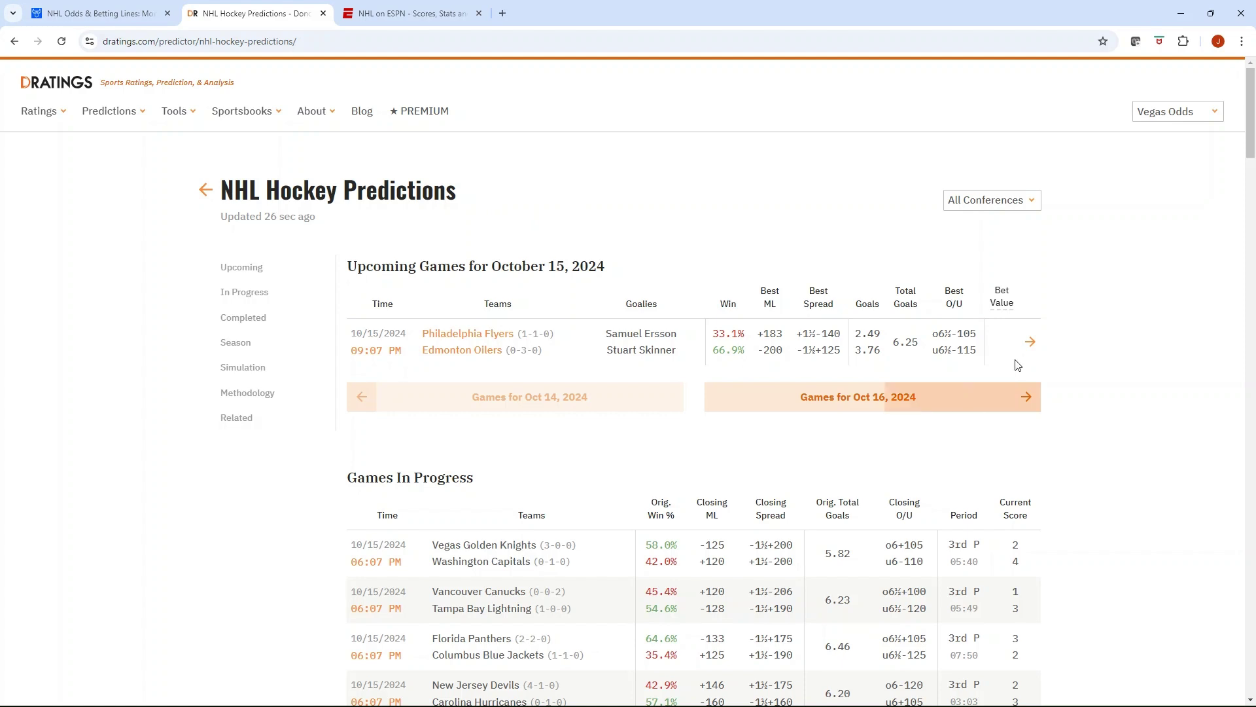
# - Show the October 16, 2024 games and select the entire upcoming games table for copying
pyautogui.click(863, 408)
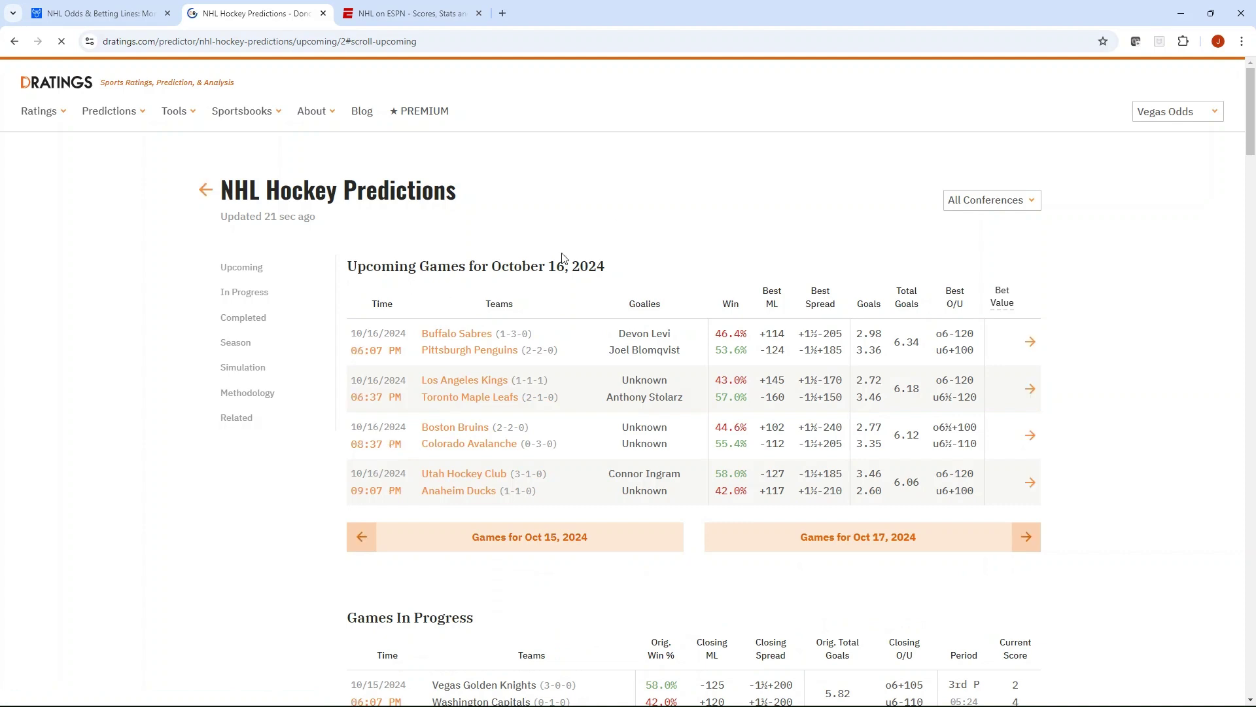
pyautogui.scroll(3, 611, 272)
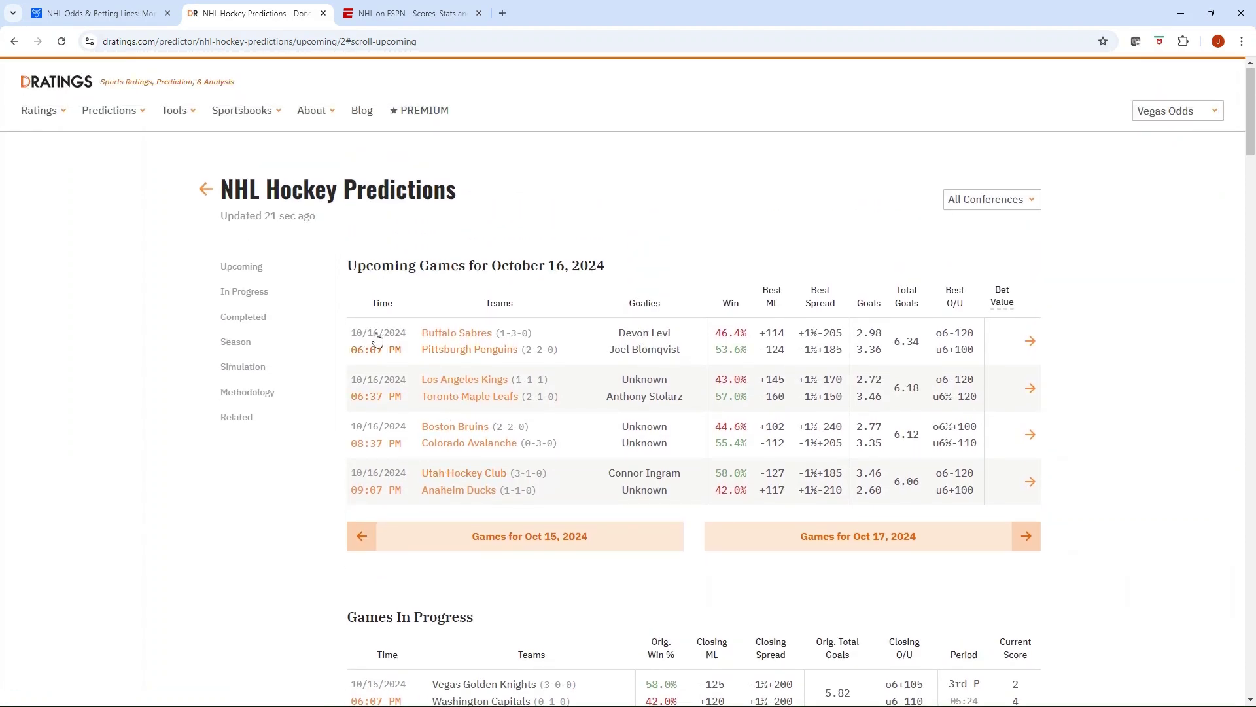
pyautogui.moveTo(352, 265); pyautogui.dragTo(991, 474)
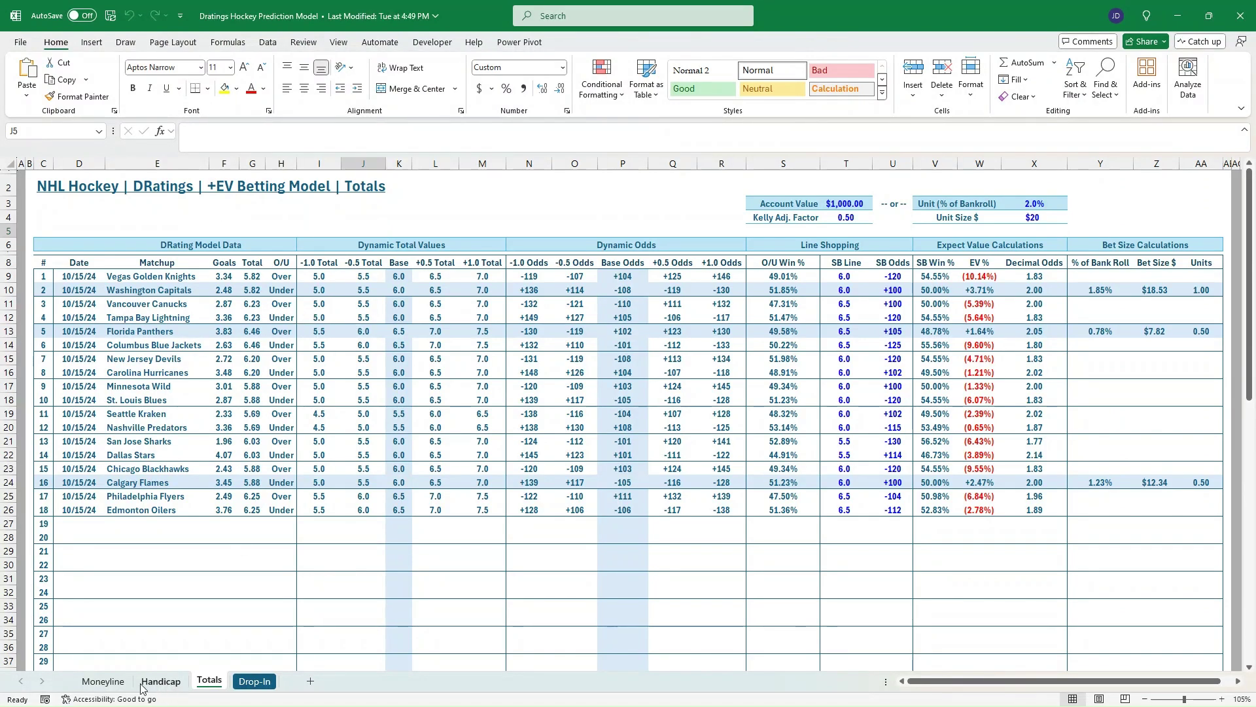
# - Clear the old October 15 games from columns E:O on the Drop-In sheet
pyautogui.click(165, 682)
pyautogui.click(116, 686)
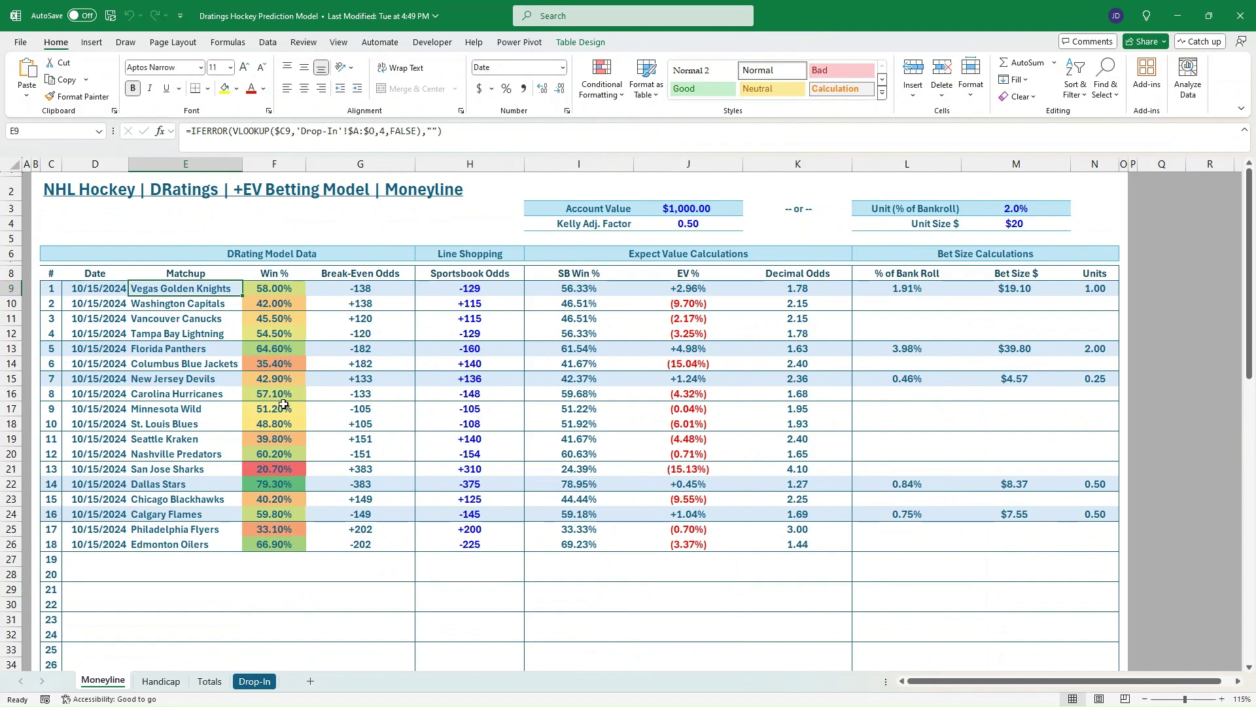
pyautogui.click(261, 683)
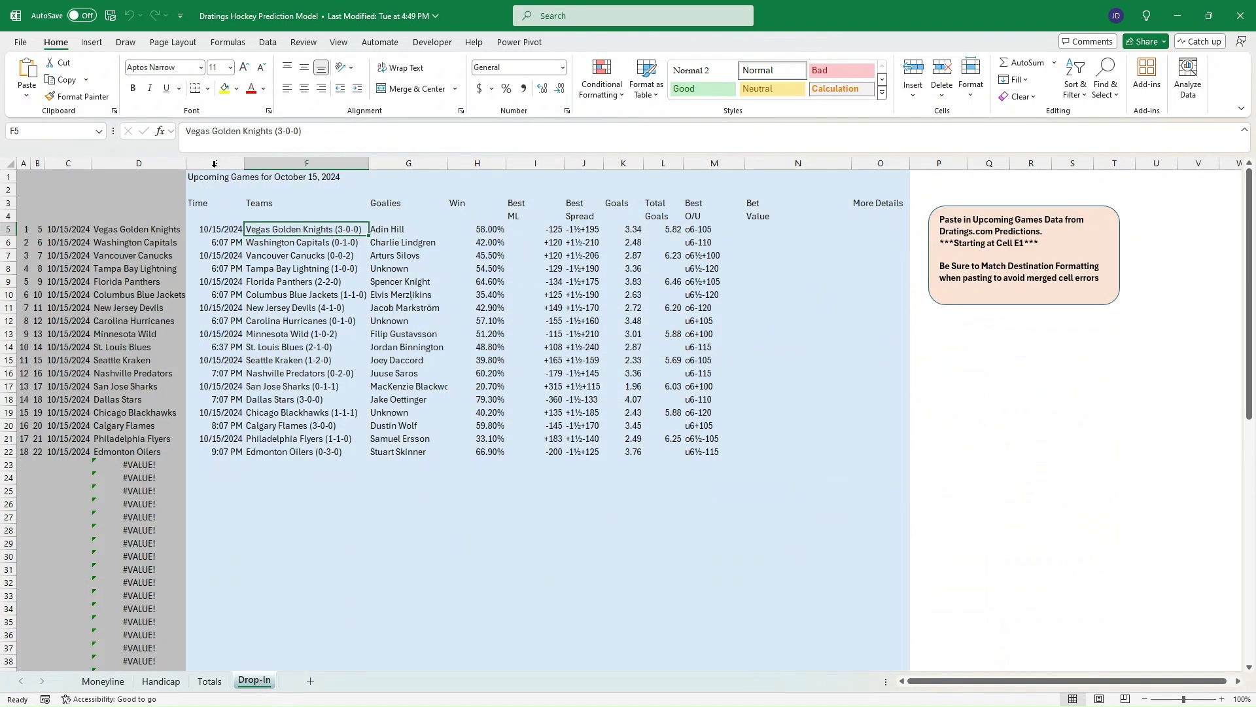
pyautogui.moveTo(215, 162); pyautogui.dragTo(851, 200)
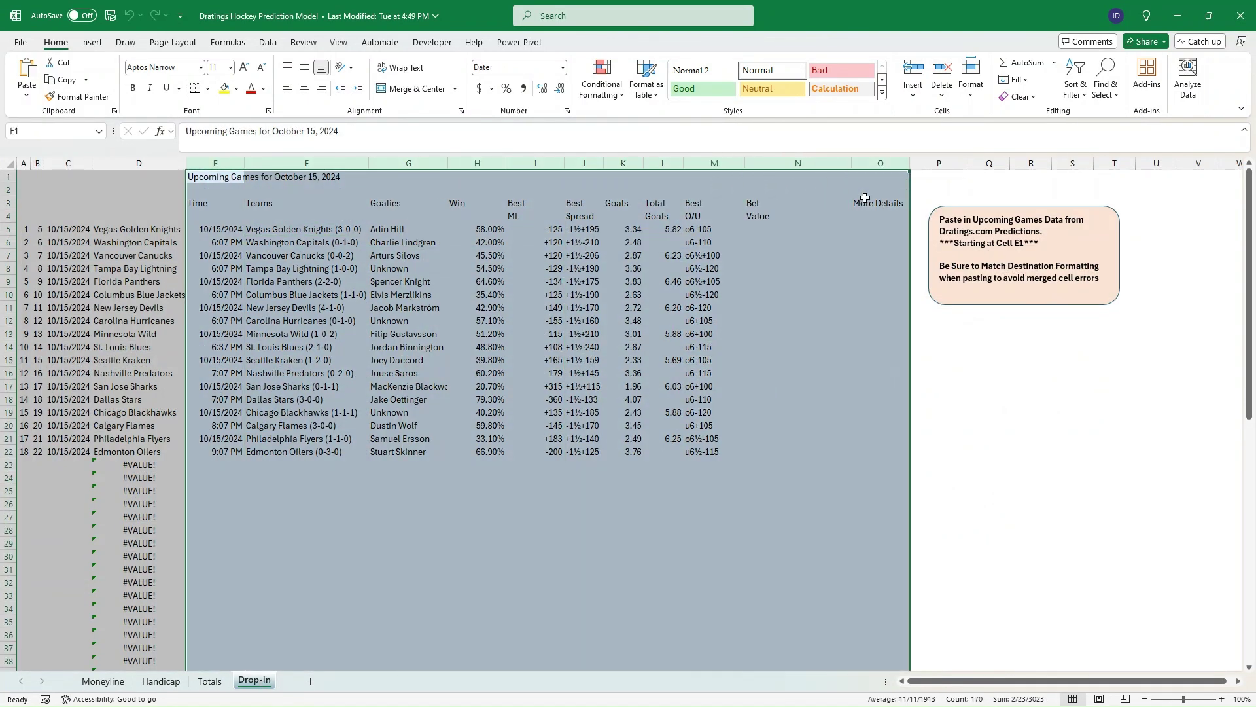
pyautogui.press('Delete')
# - Paste the October 16 games table at E1 using Match Destination Formatting
pyautogui.click(210, 173)
pyautogui.hotkey('ctrl', 'v')
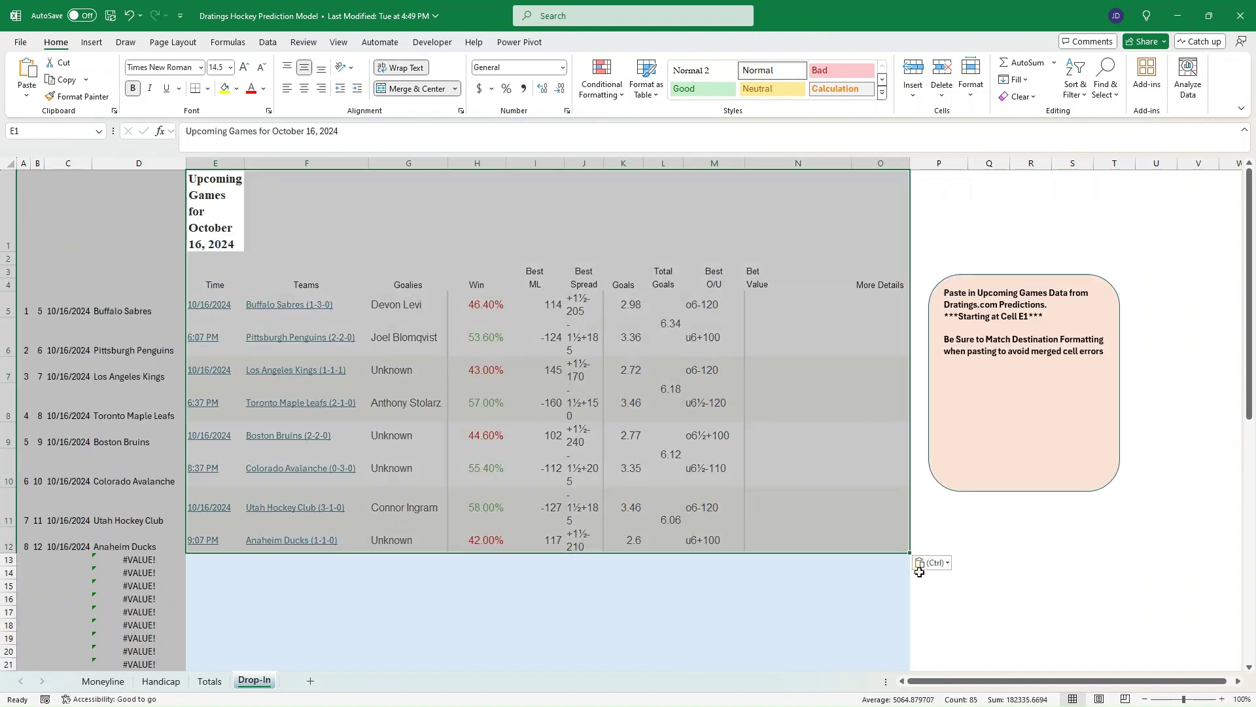
pyautogui.click(919, 563)
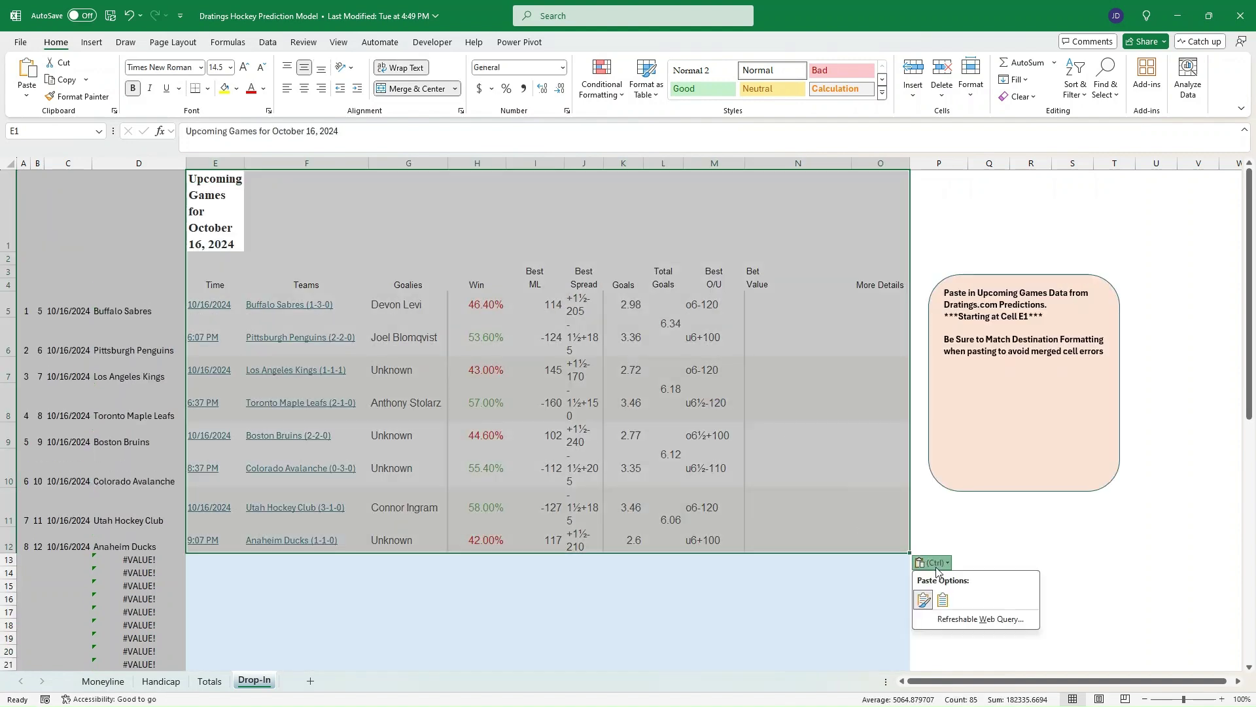
pyautogui.click(948, 597)
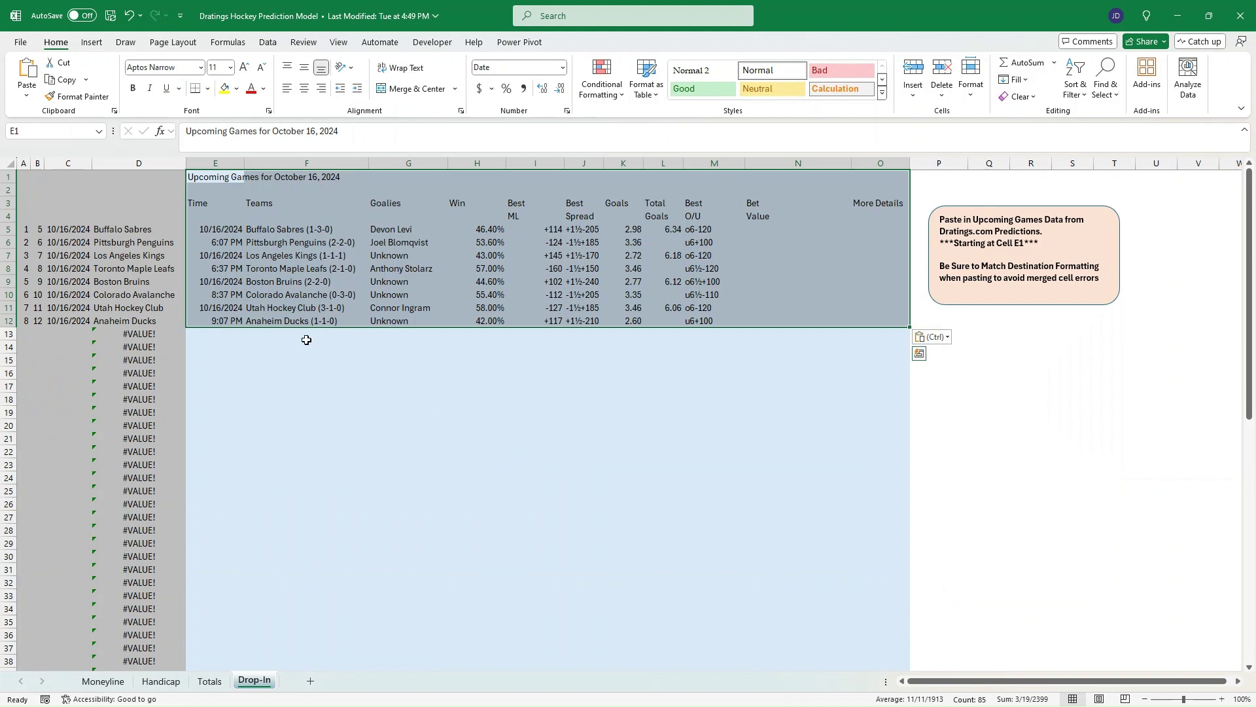
pyautogui.click(265, 339)
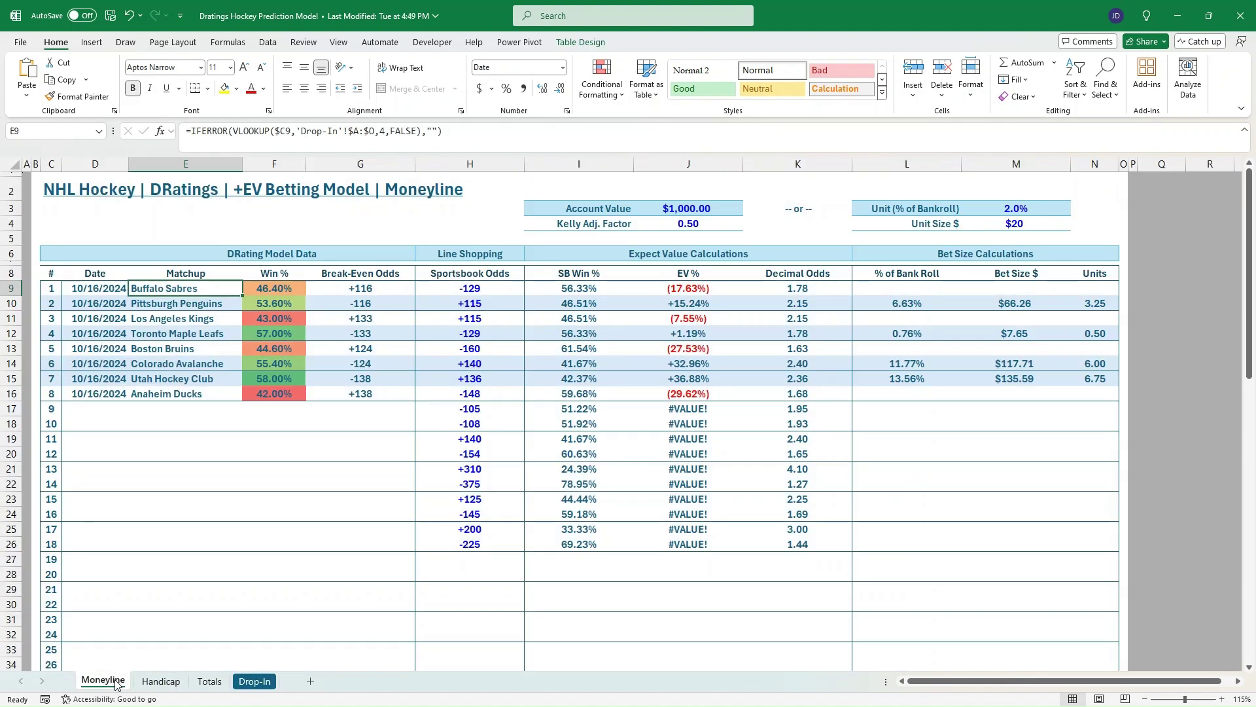
# - Delete the old sportsbook odds in column H of the Moneyline sheet
pyautogui.click(102, 680)
pyautogui.click(471, 290)
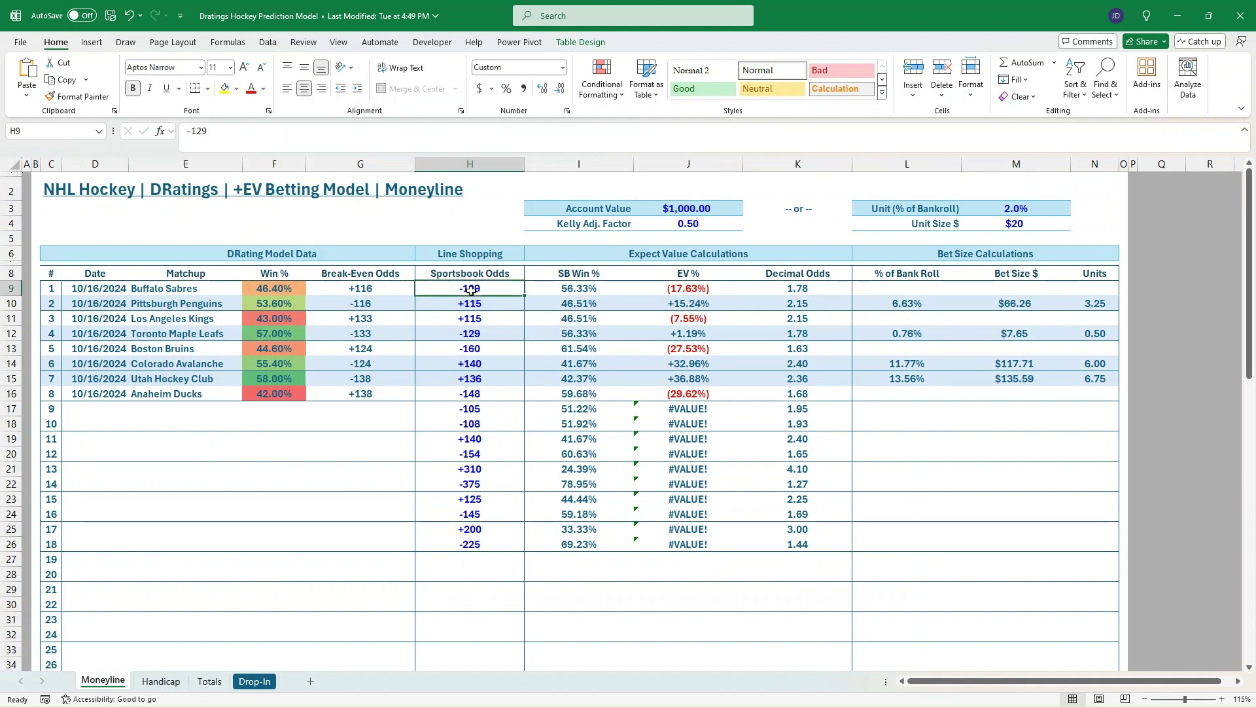
pyautogui.hotkey('ctrl', 'shift', 'Down')
pyautogui.press('Delete')
pyautogui.click(471, 290)
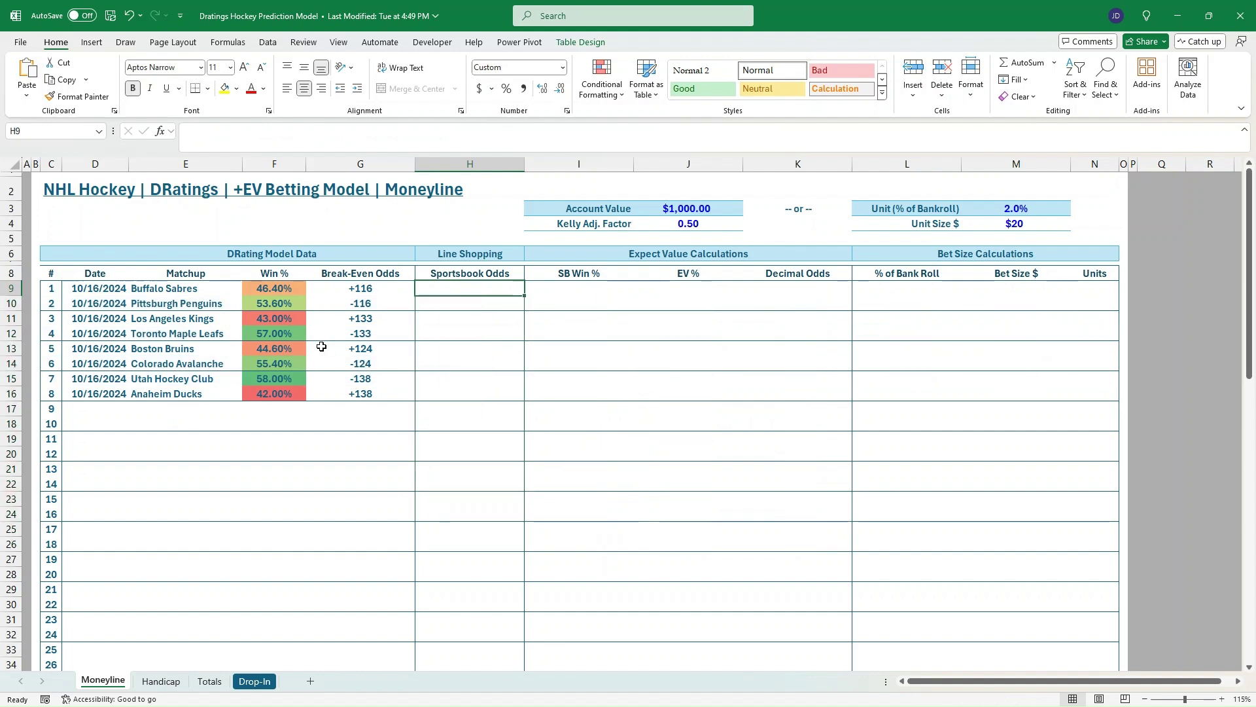
# - Check the matchup, Win % and break-even odds formulas for Buffalo and Pittsburgh
pyautogui.hotkey('alt', 'Tab')
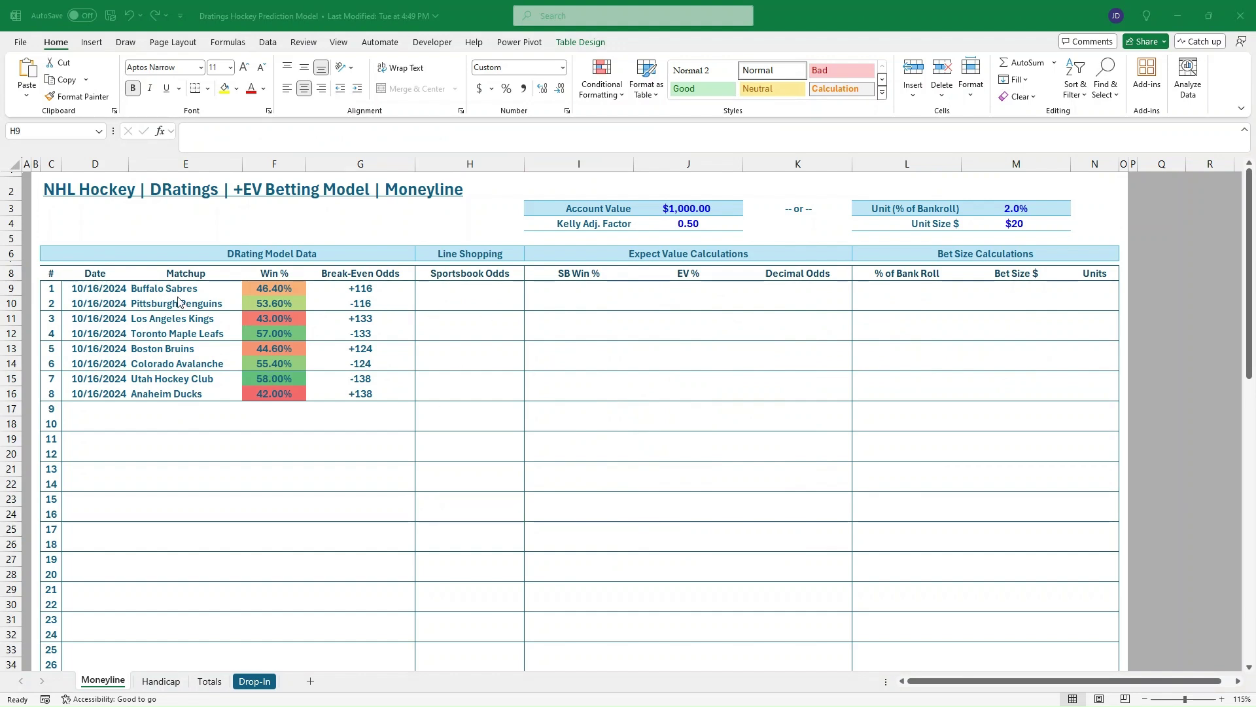
pyautogui.hotkey('alt', 'Tab')
pyautogui.click(200, 303)
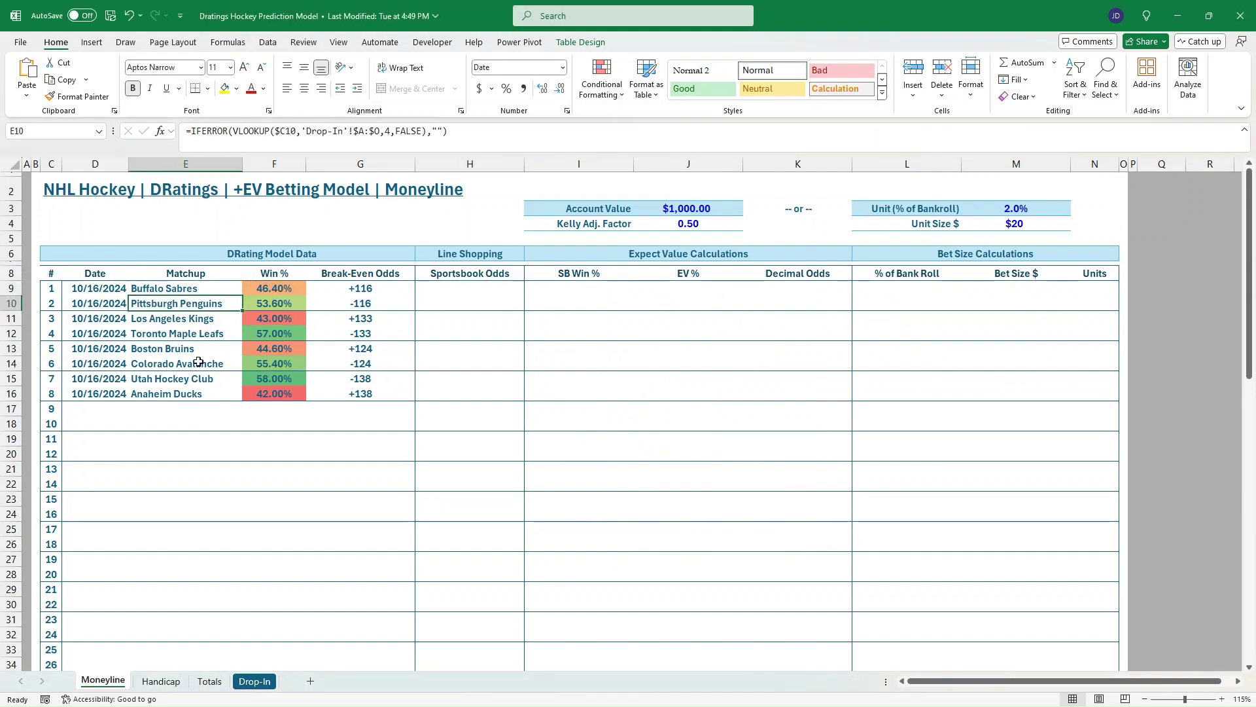
pyautogui.click(286, 290)
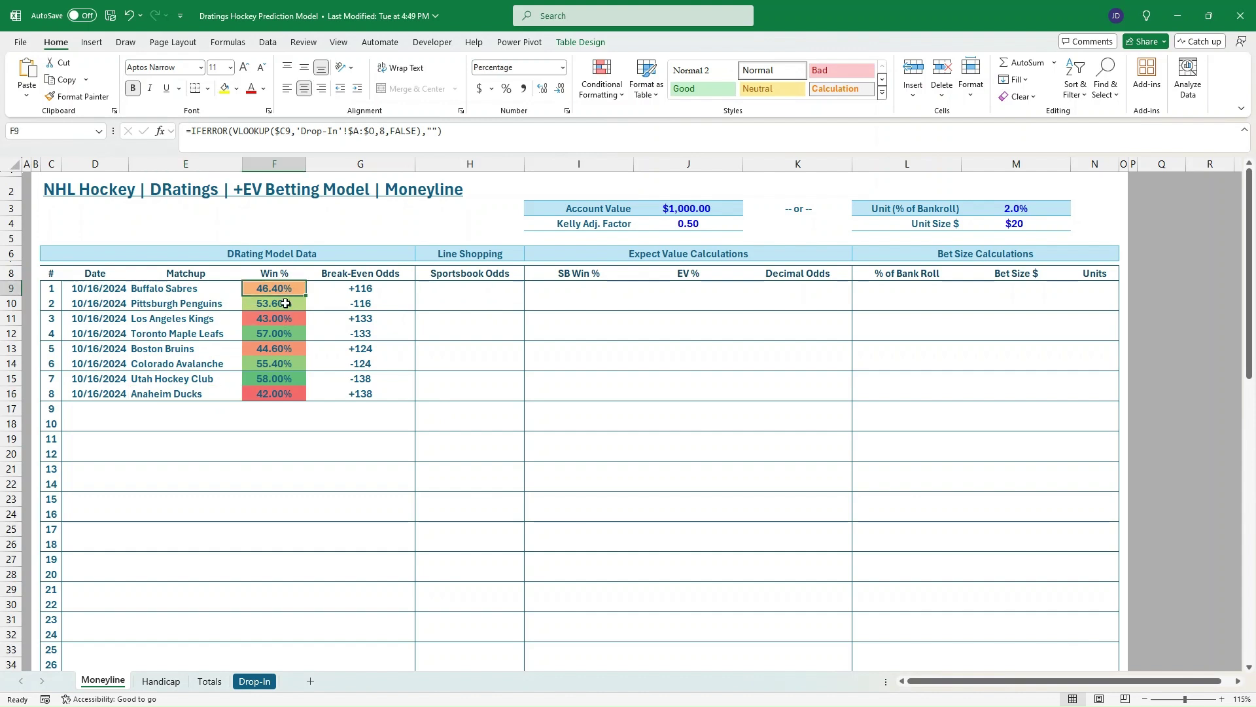
pyautogui.click(286, 303)
pyautogui.click(345, 289)
pyautogui.click(348, 303)
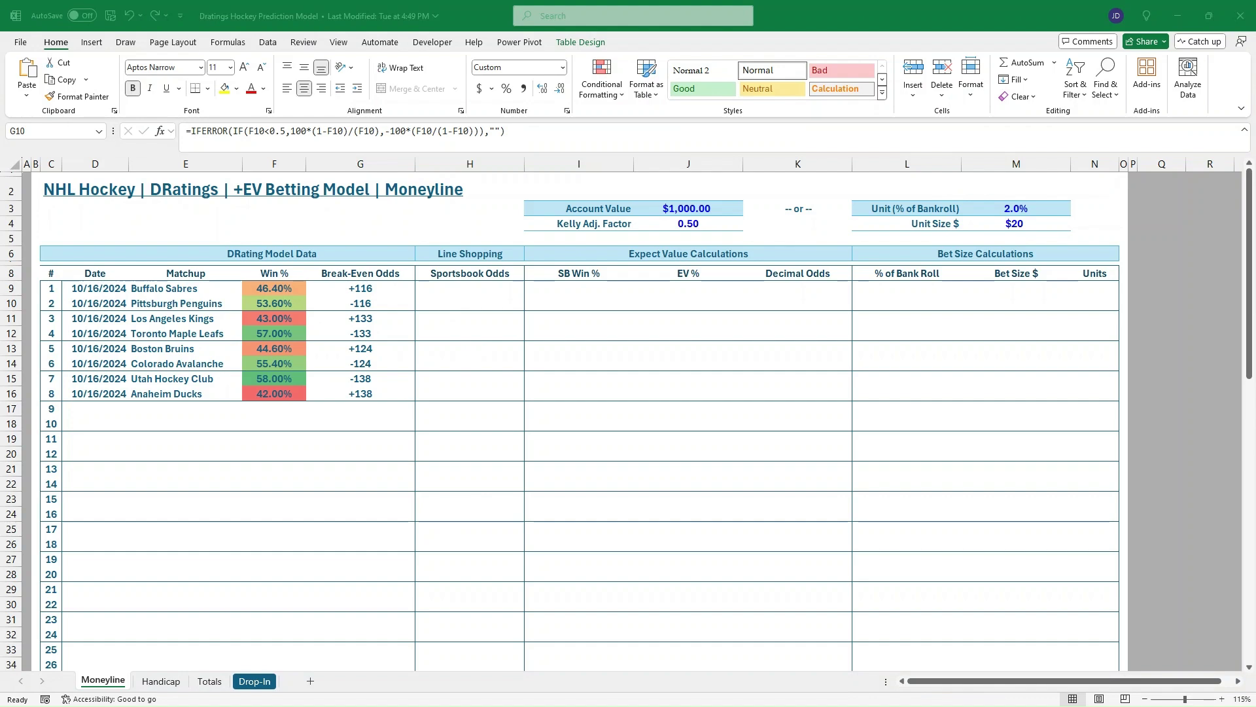
# - Bring the SportsbookReview NHL odds page up full screen, then return to Excel
pyautogui.moveTo(0, 98); pyautogui.dragTo(569, 77)
pyautogui.click(873, 86)
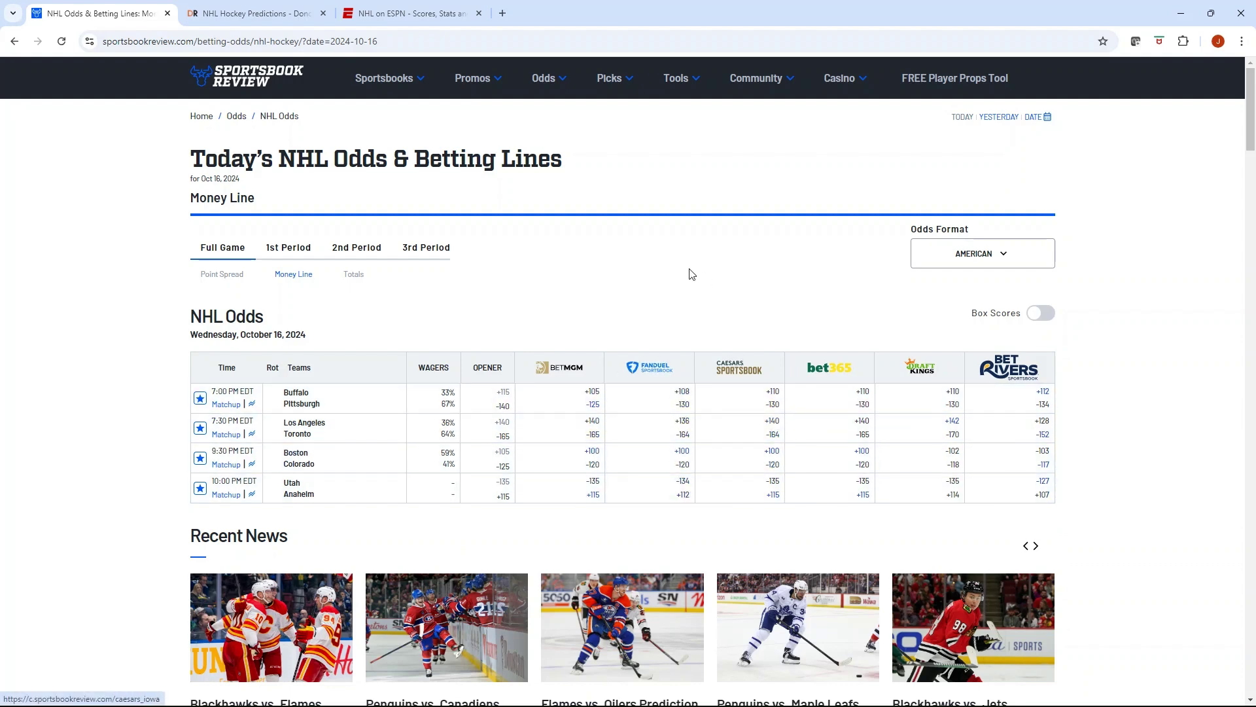
pyautogui.hotkey('alt', 'Tab')
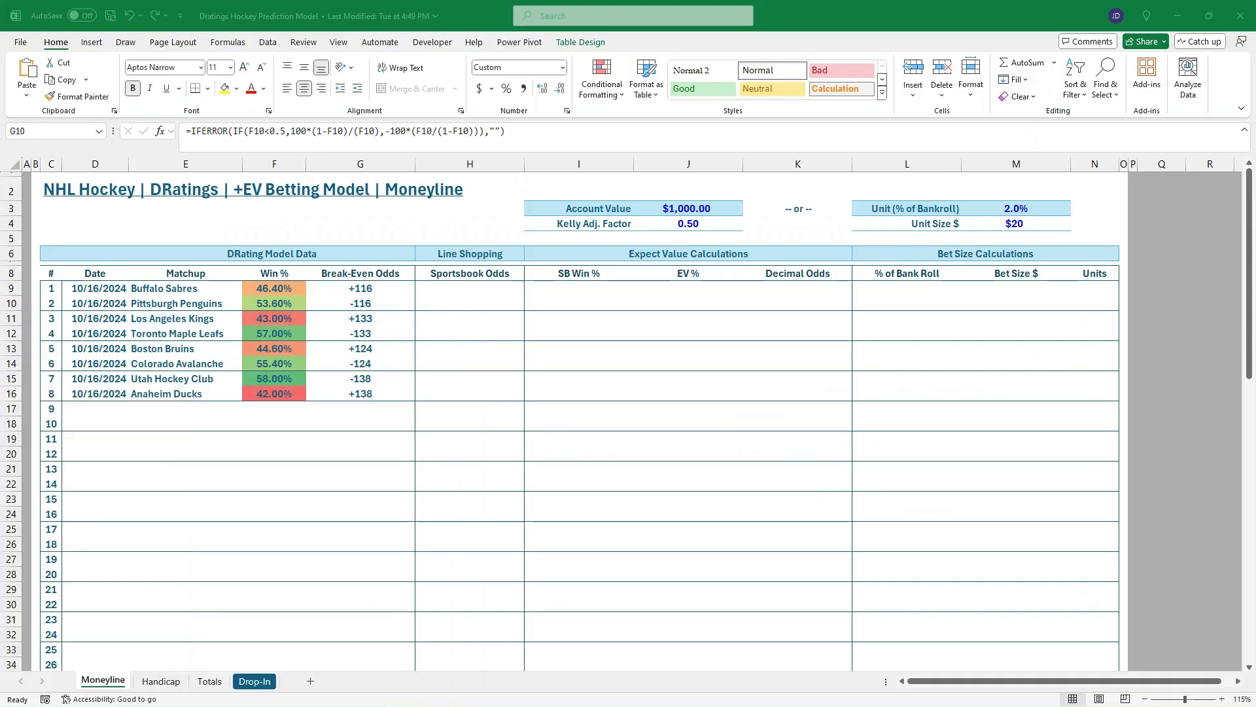
# - Enter odds +112, -125, 142, -152, 100 and -117 down column H from H9
pyautogui.click(470, 287)
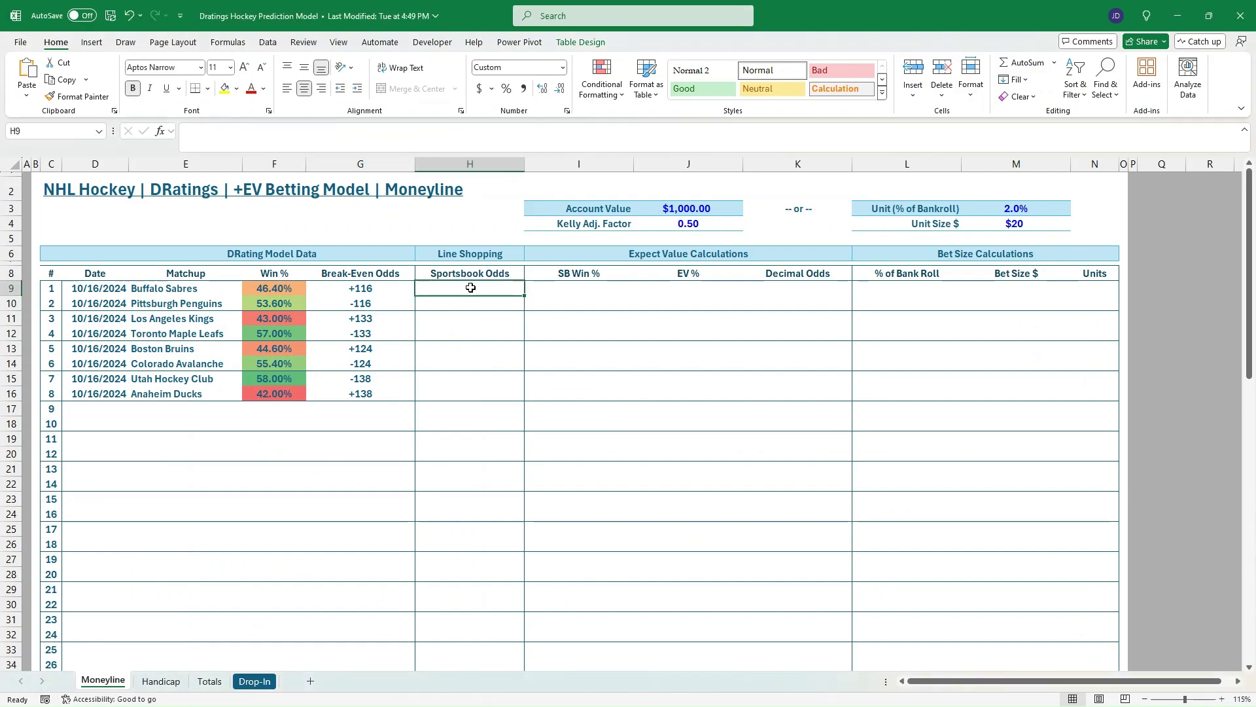
pyautogui.write('+112')
pyautogui.press('Return')
pyautogui.write('-125')
pyautogui.press('Return')
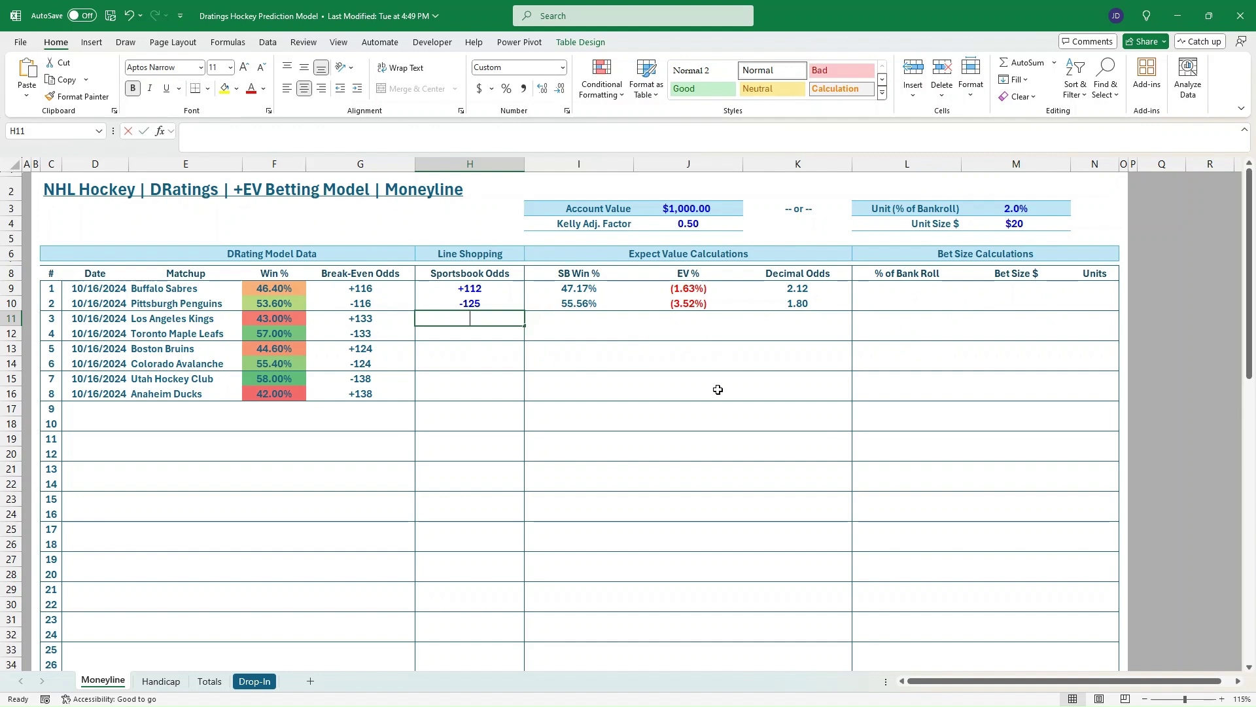
pyautogui.write('142')
pyautogui.press('Return')
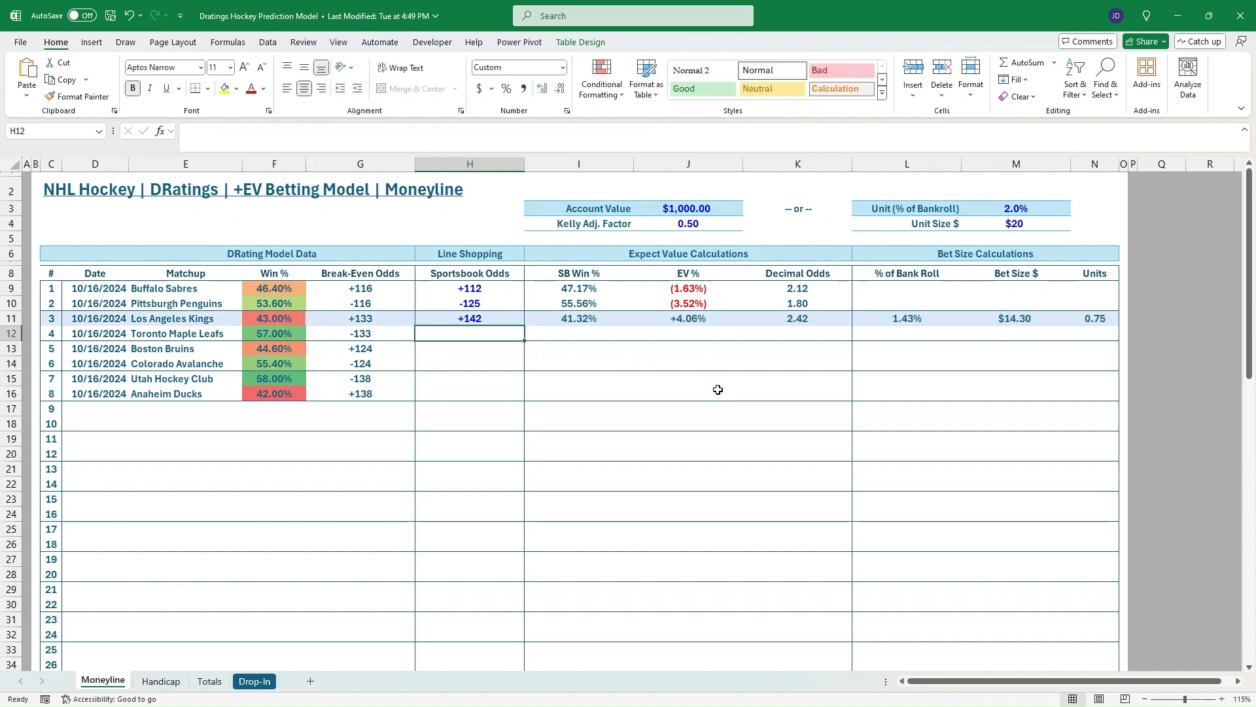
pyautogui.write('-152')
pyautogui.press('Return')
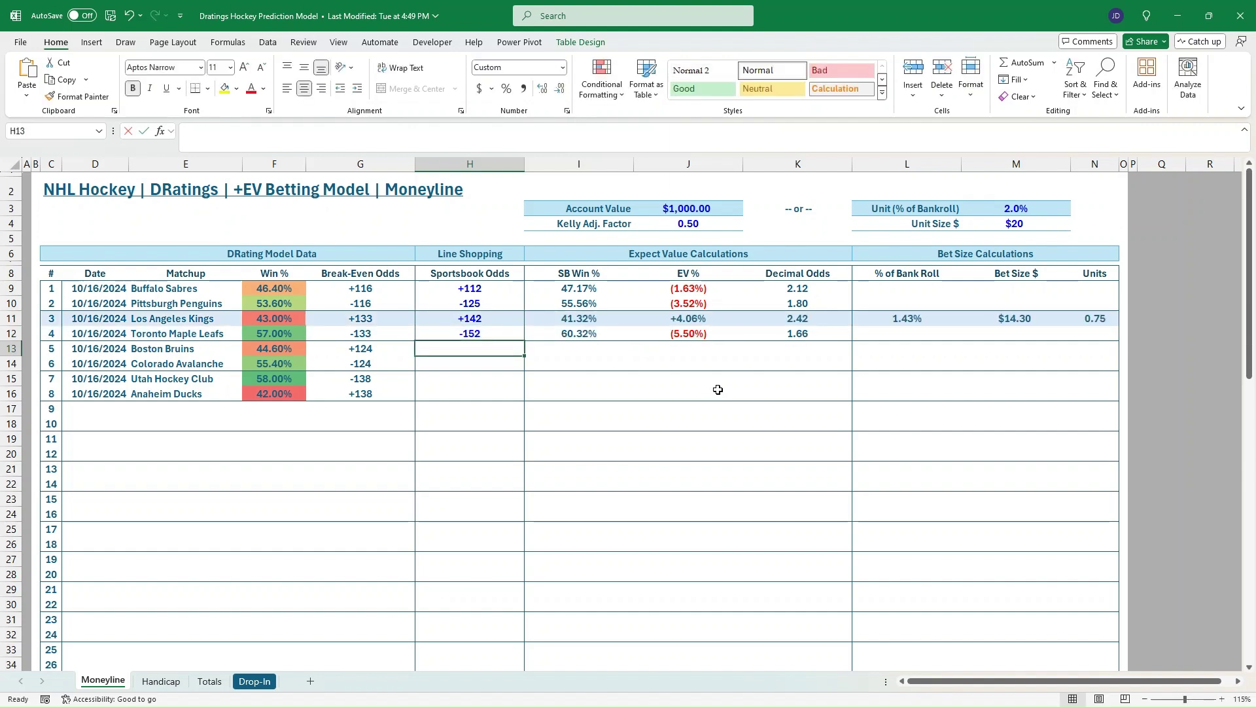
pyautogui.write('100')
pyautogui.press('Return')
pyautogui.write('-117')
pyautogui.press('Return')
# - Enter -127 for Utah in H15 and 115 for Anaheim in H16
pyautogui.write('-127')
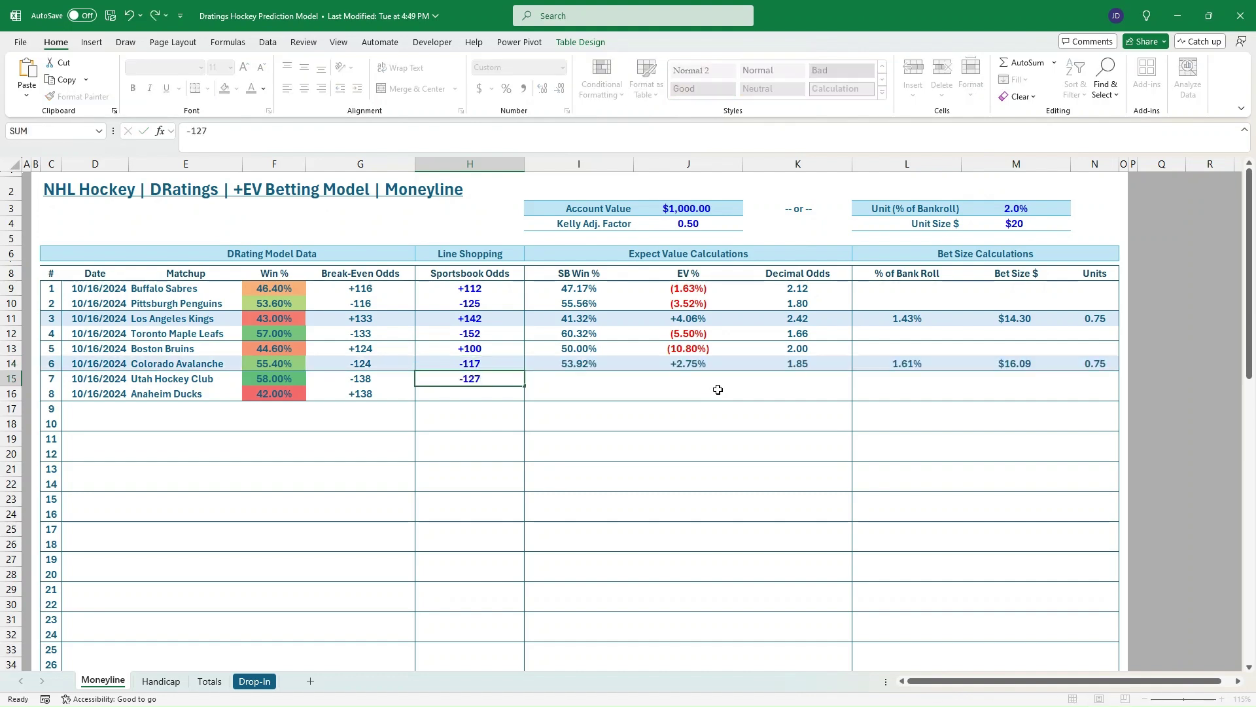
pyautogui.press('Return')
pyautogui.write('115')
pyautogui.press('Return')
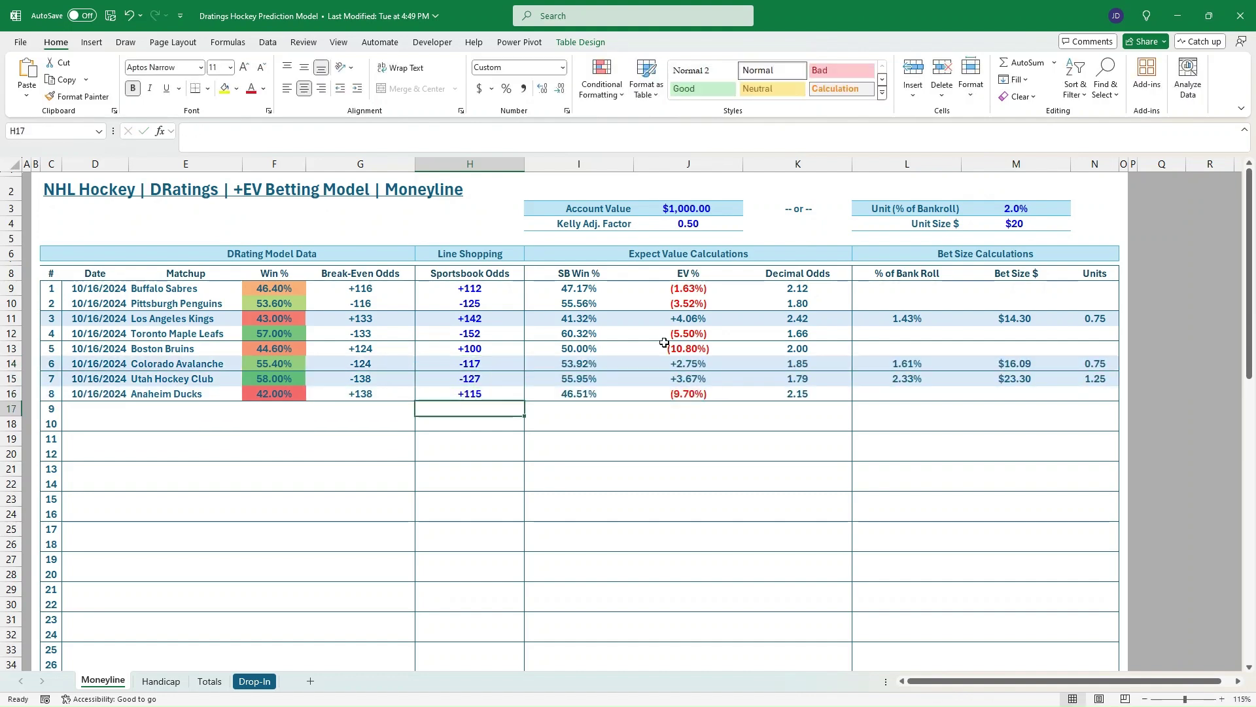
# - Review the EV, Kelly %, bet size and units formulas for Kings, Colorado and Utah
pyautogui.click(697, 320)
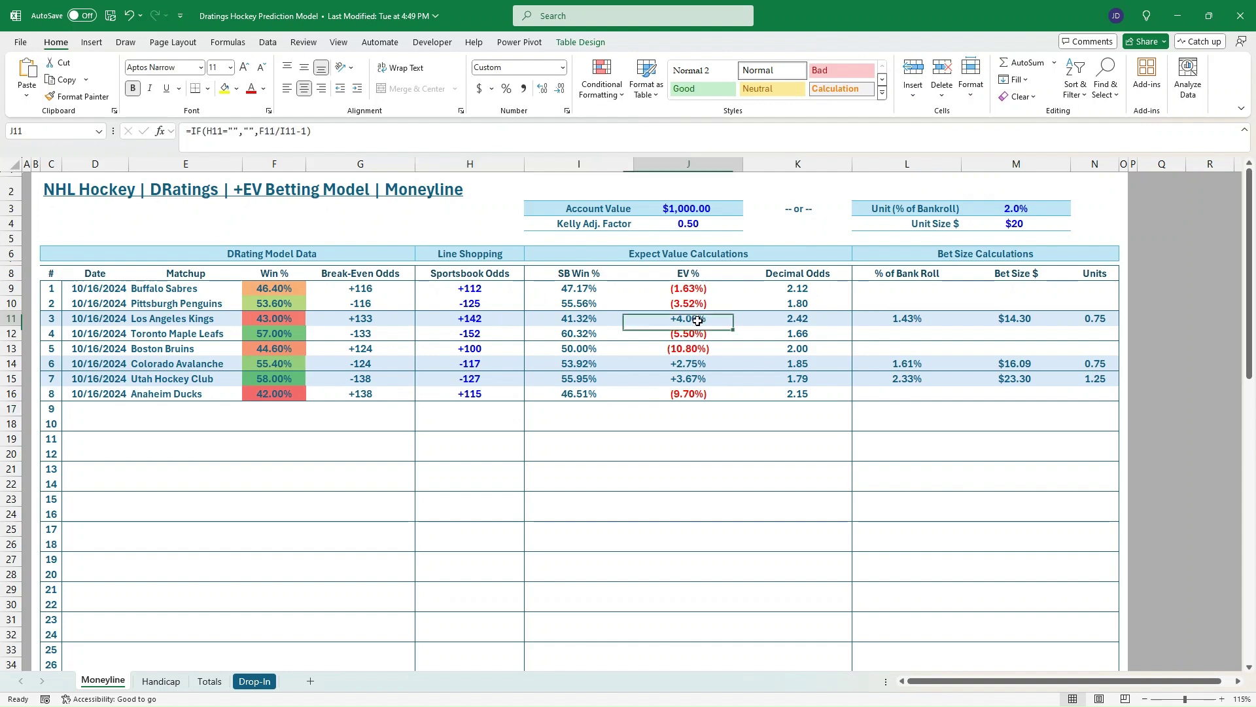
pyautogui.click(697, 363)
pyautogui.click(695, 378)
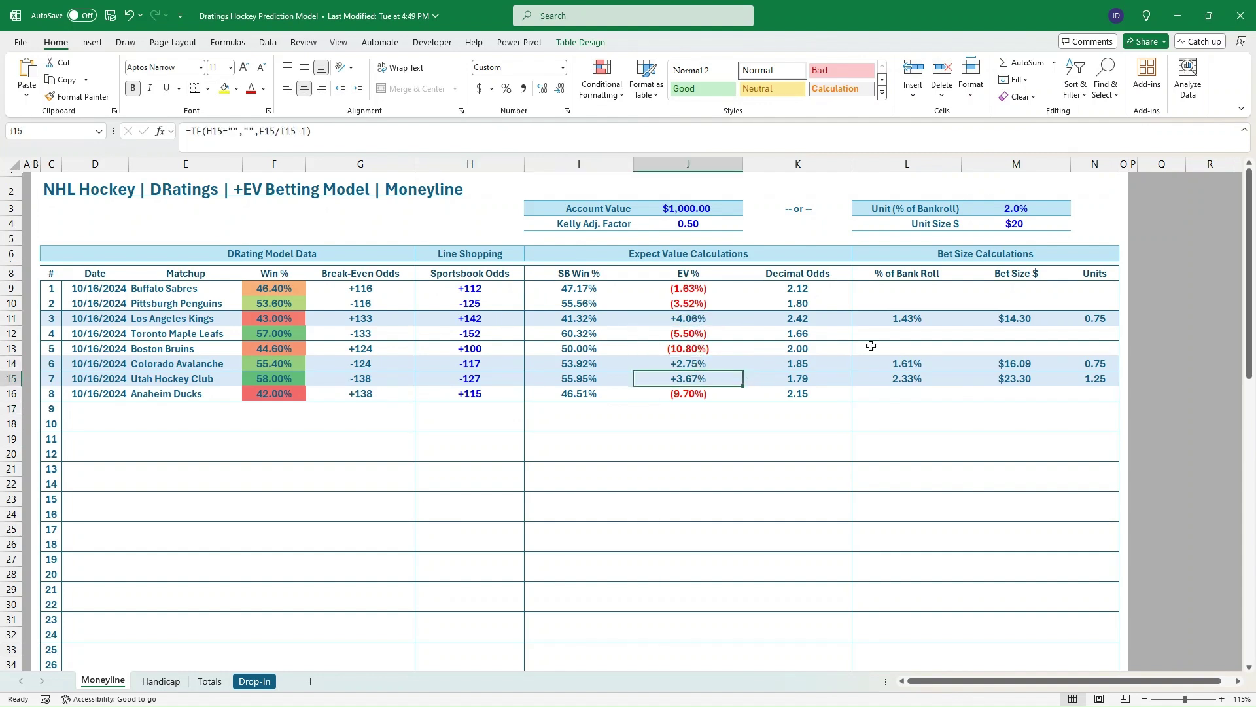
pyautogui.click(891, 318)
pyautogui.click(981, 318)
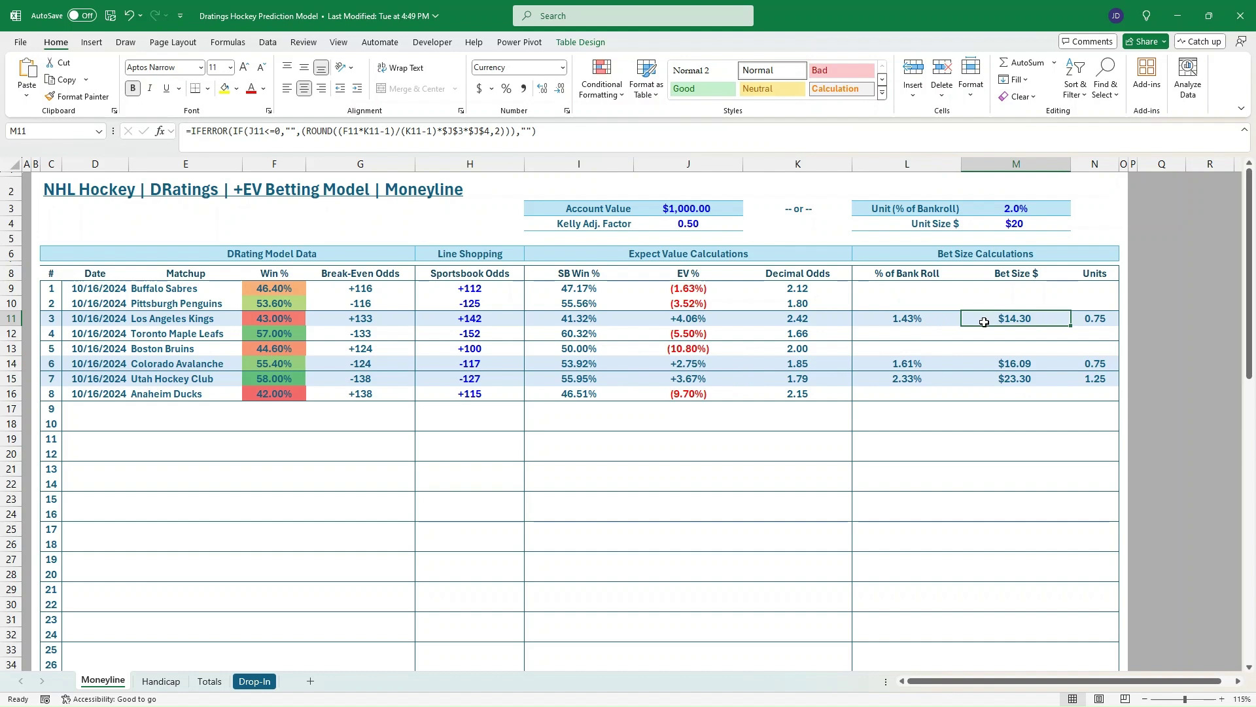
pyautogui.click(1093, 315)
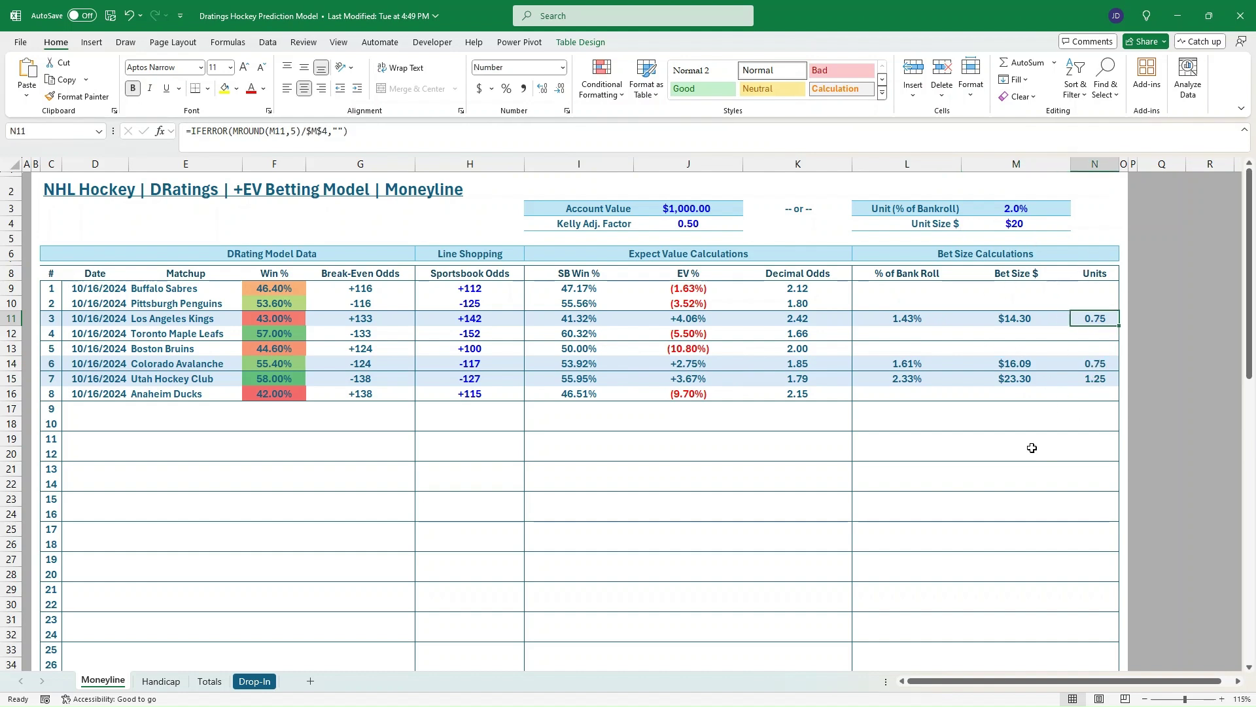
pyautogui.click(684, 321)
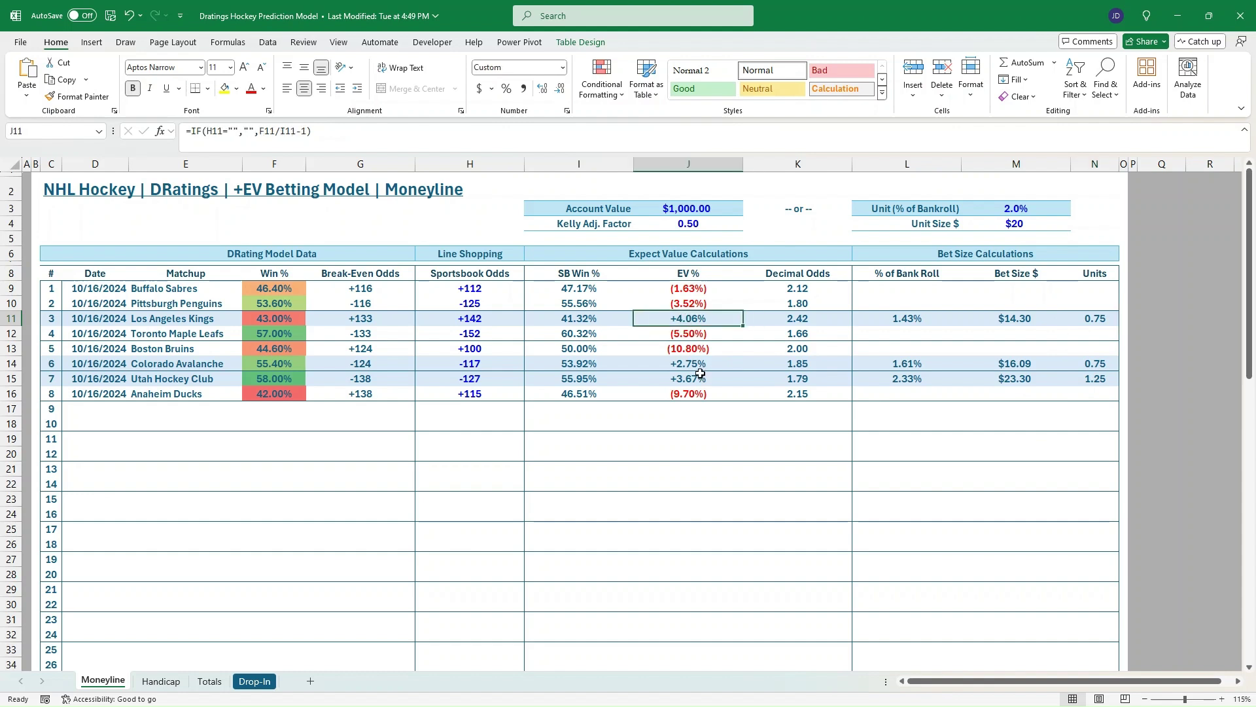
pyautogui.click(695, 367)
pyautogui.click(696, 382)
pyautogui.click(688, 320)
# - Trace the Kings' Win %, implied probability and break-even odds against the 142 line
pyautogui.click(283, 318)
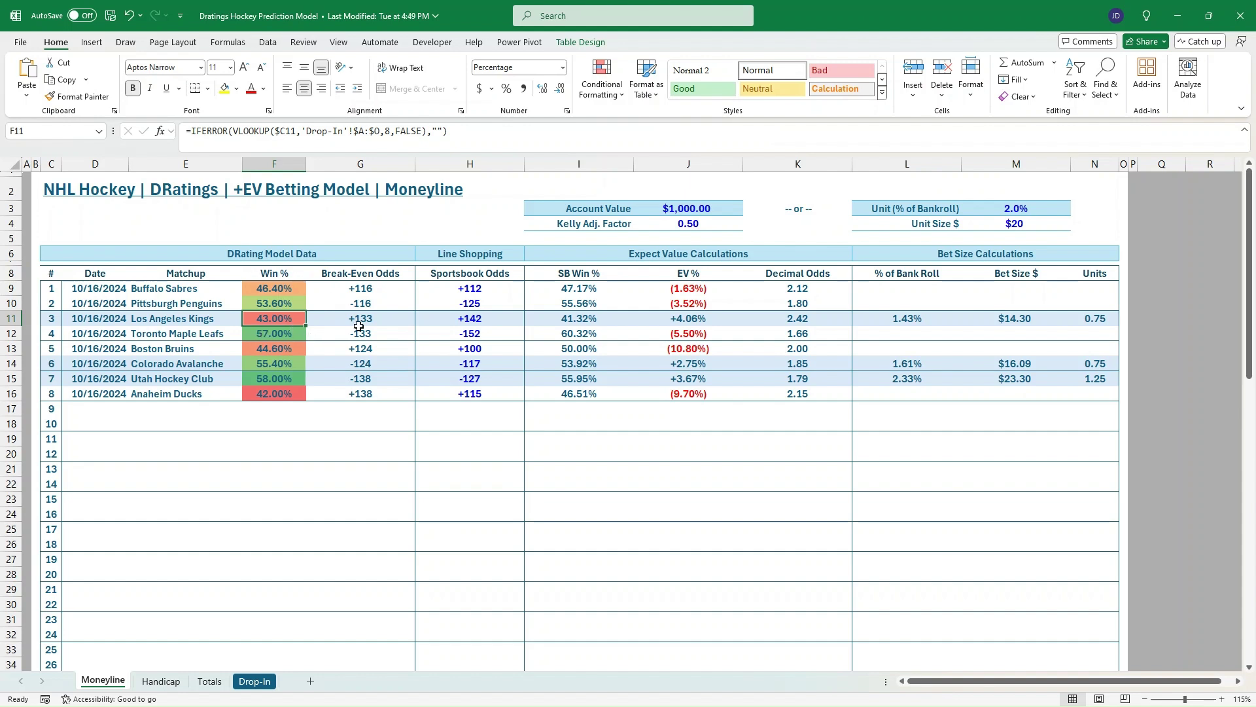
pyautogui.click(583, 321)
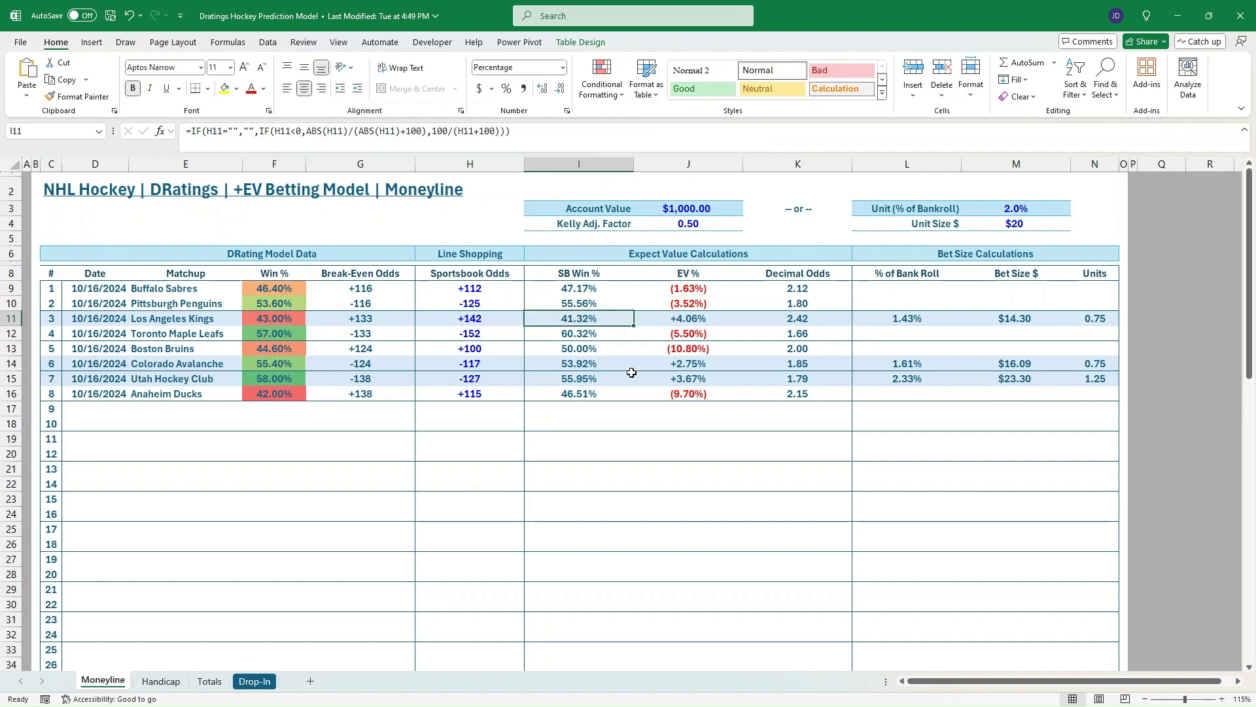
pyautogui.click(339, 322)
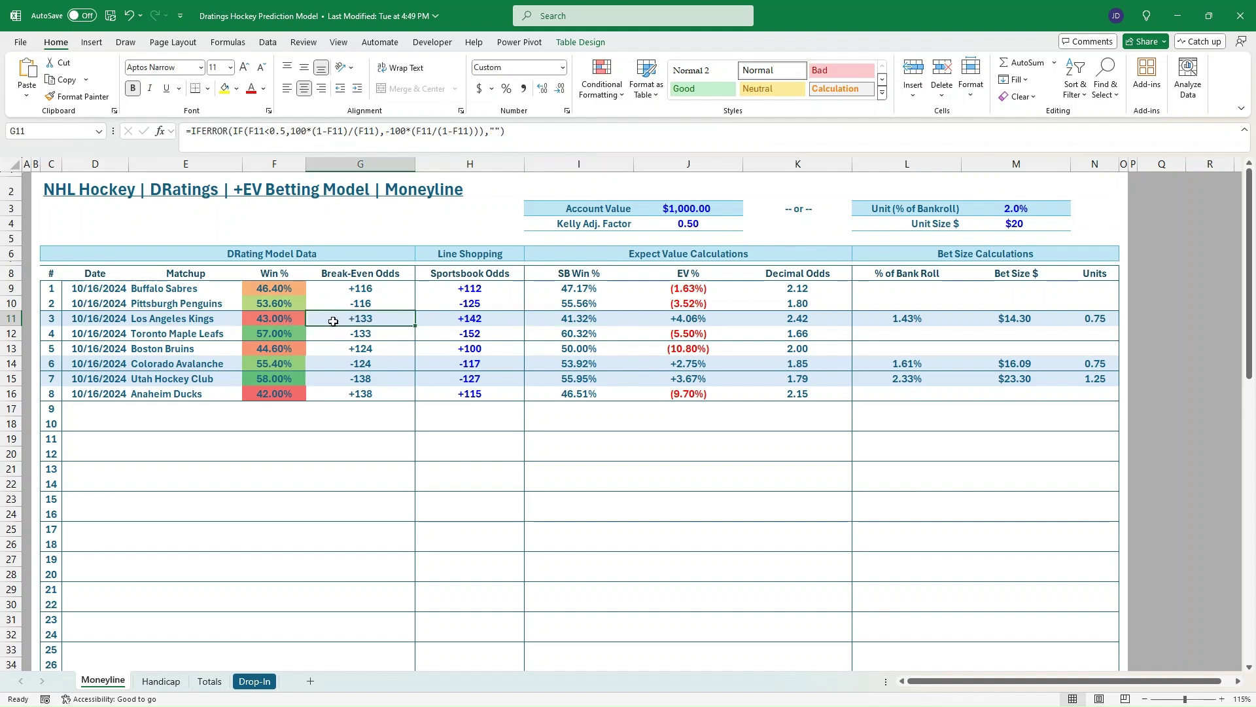
pyautogui.click(476, 320)
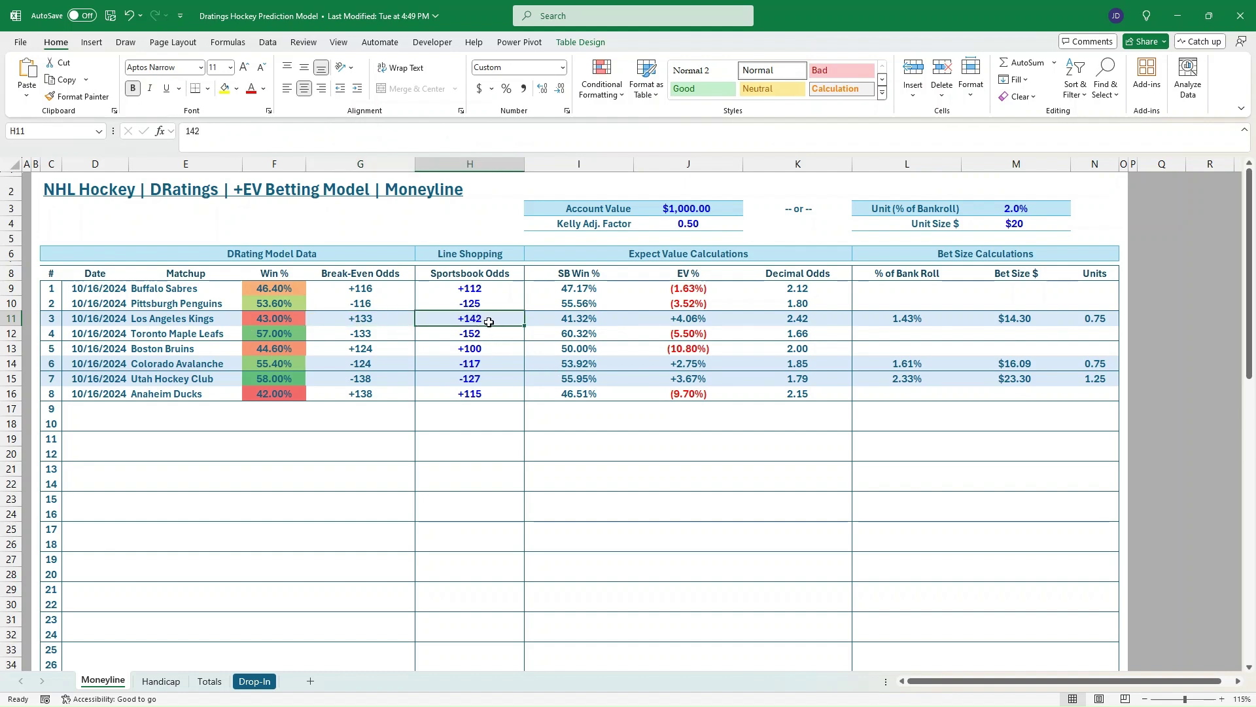
pyautogui.click(367, 320)
pyautogui.click(450, 320)
pyautogui.moveTo(273, 288); pyautogui.dragTo(274, 393)
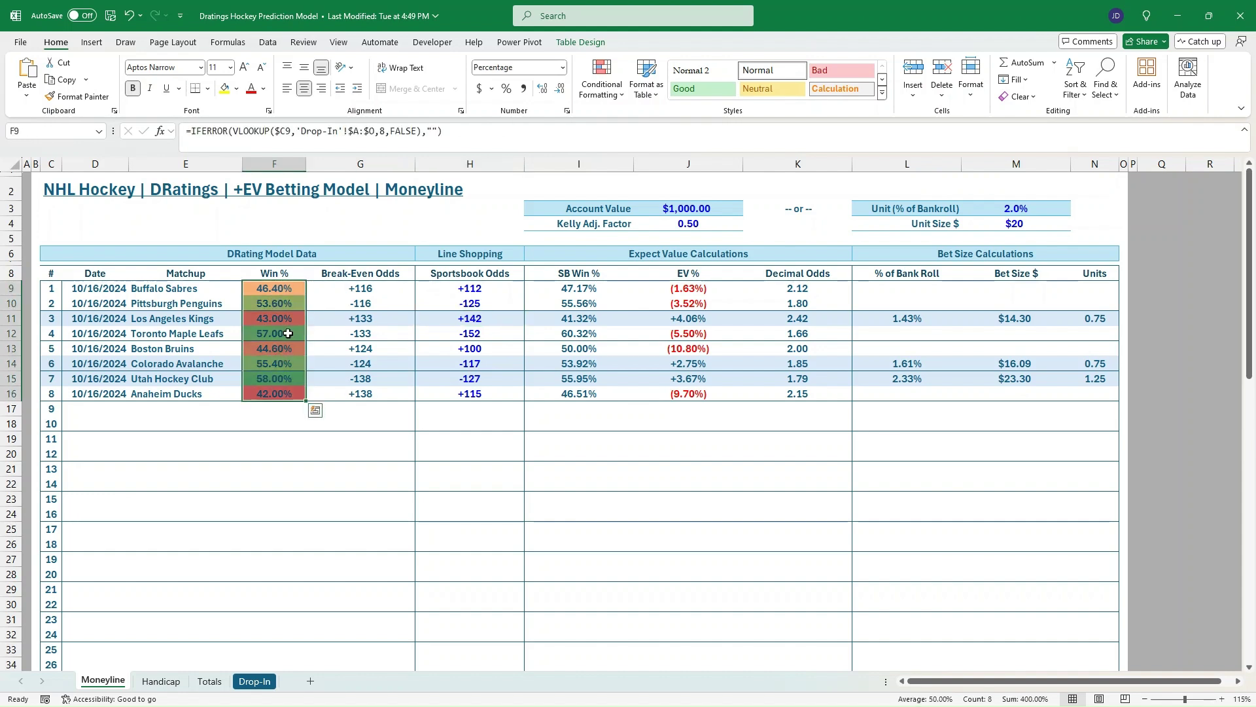
pyautogui.moveTo(290, 320); pyautogui.dragTo(288, 334)
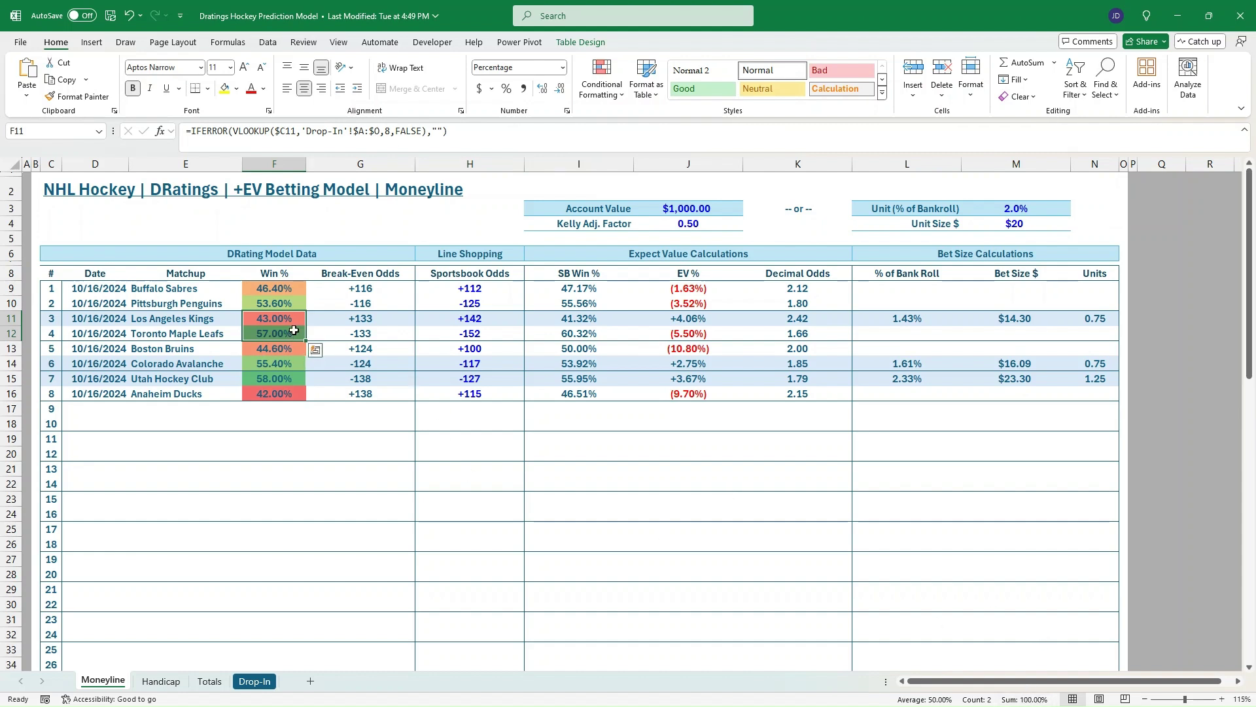
pyautogui.click(288, 321)
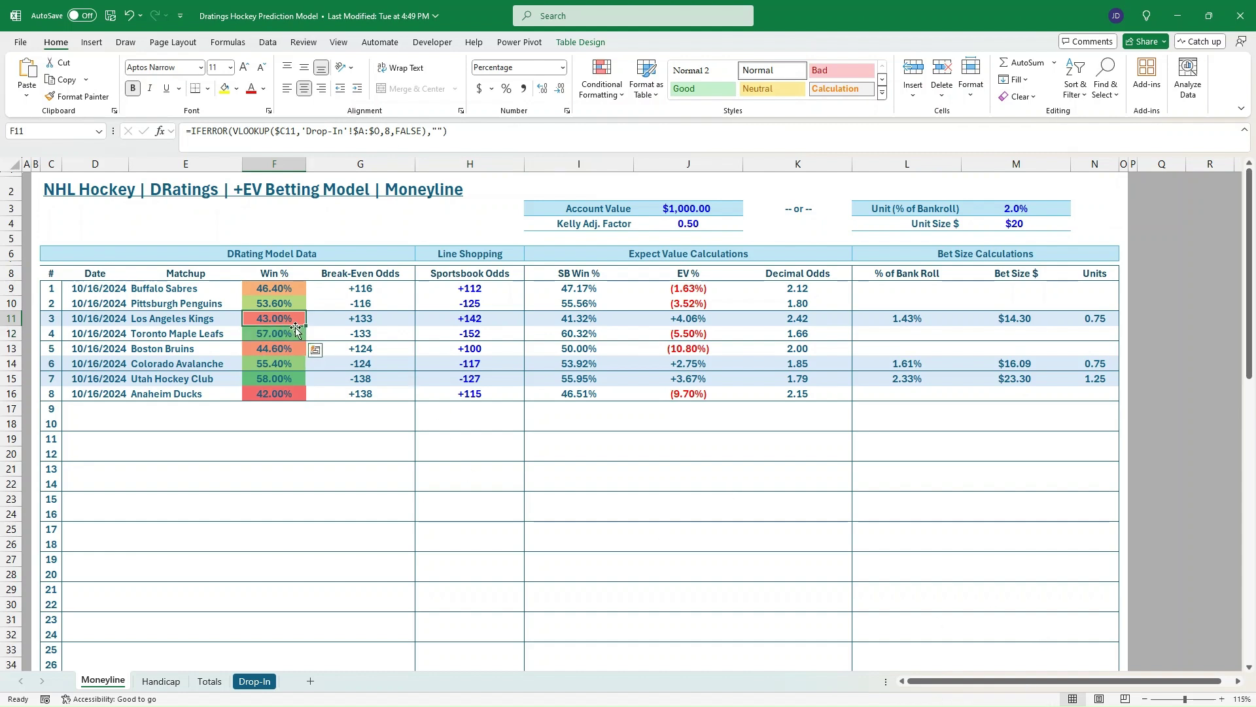
pyautogui.click(543, 321)
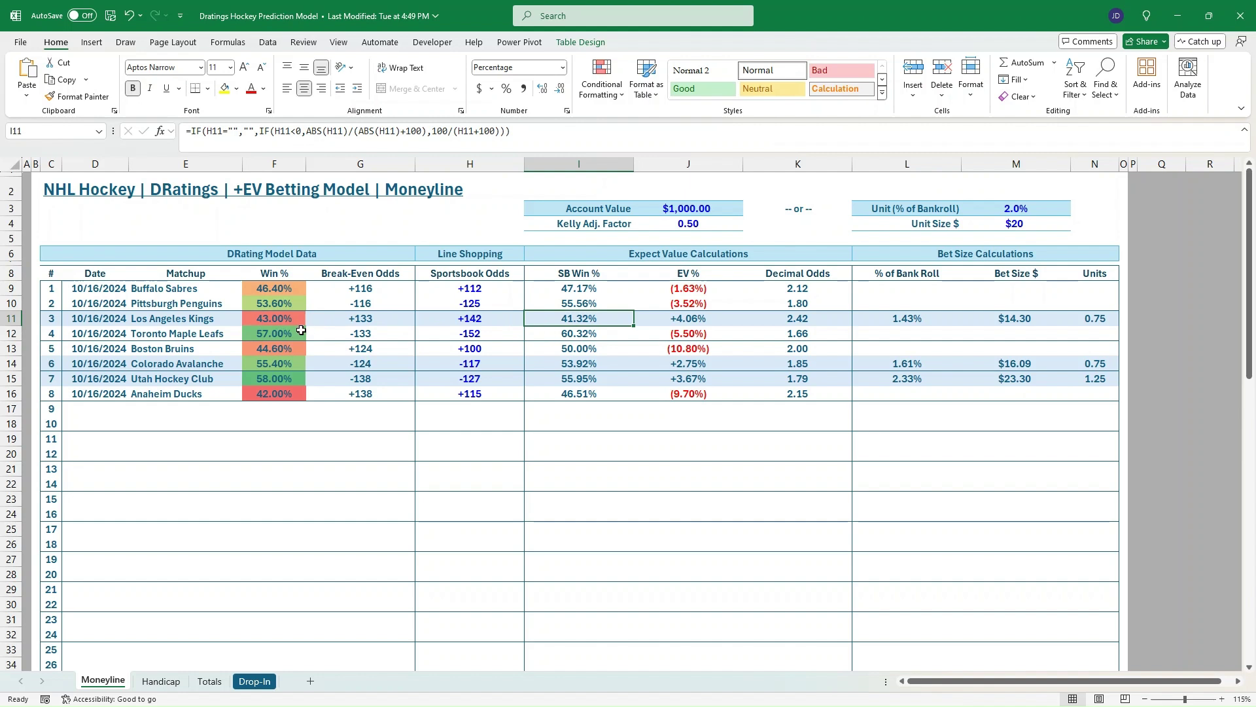
pyautogui.click(281, 319)
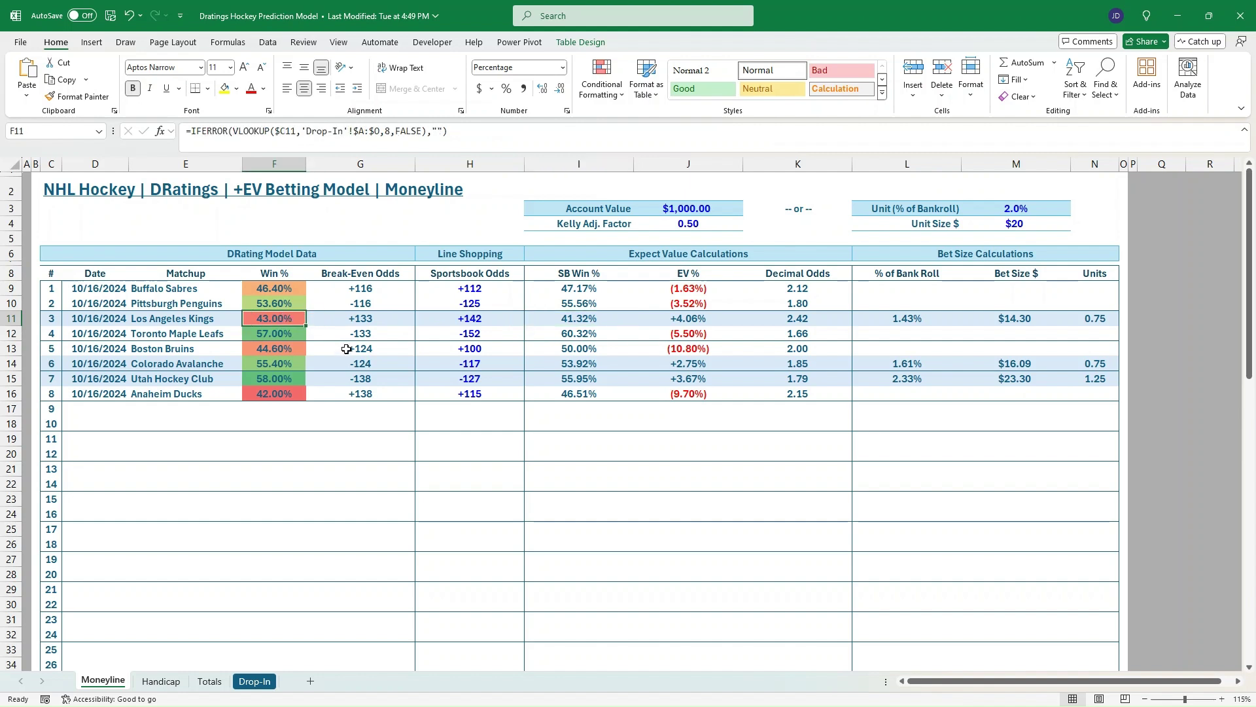
pyautogui.click(551, 319)
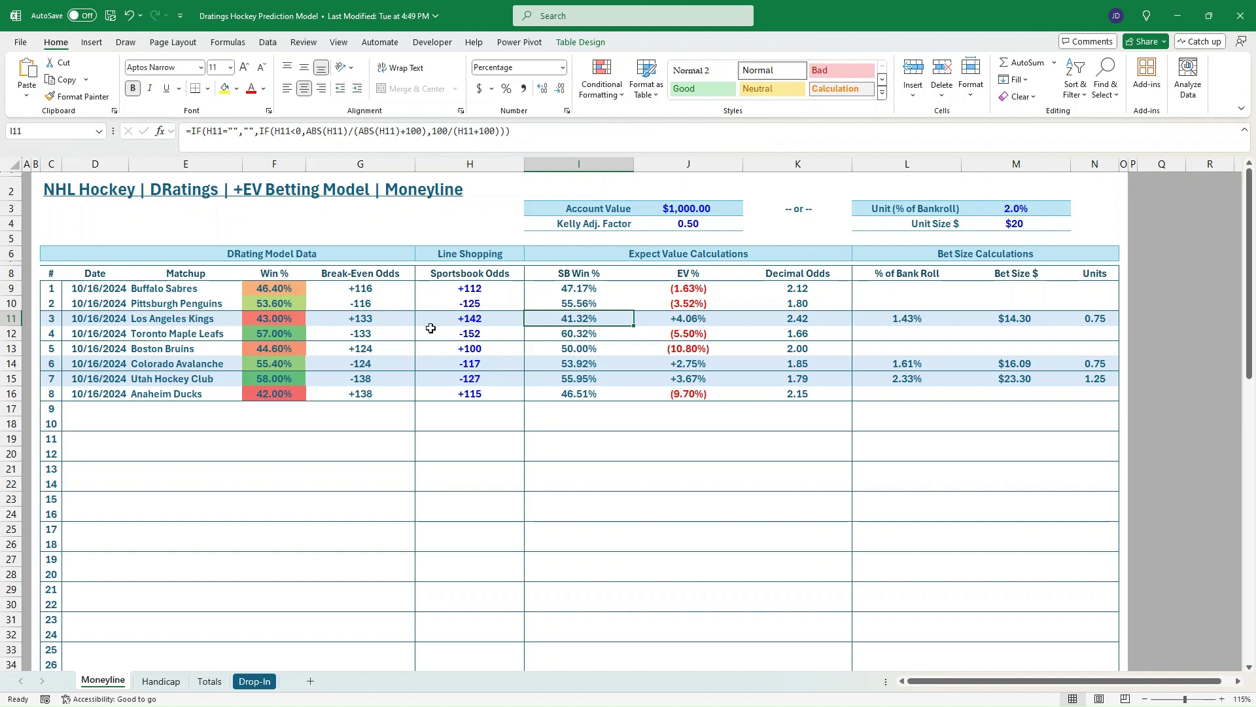
pyautogui.click(696, 322)
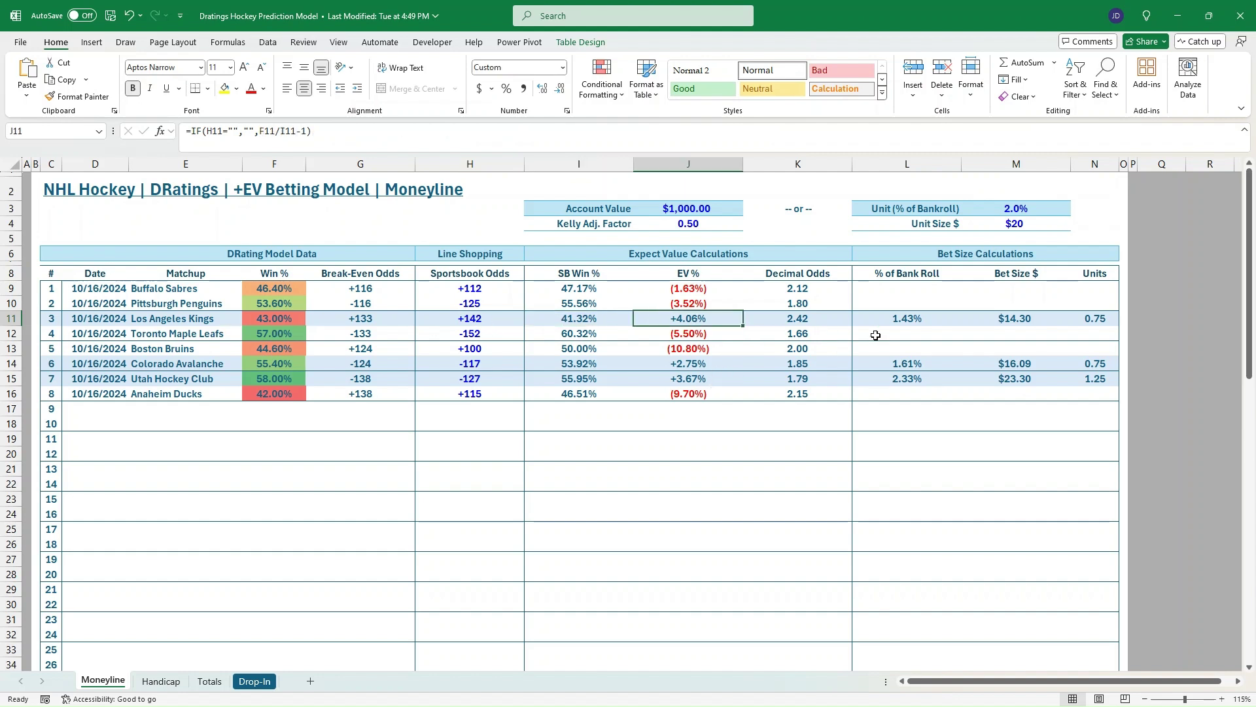
pyautogui.click(911, 320)
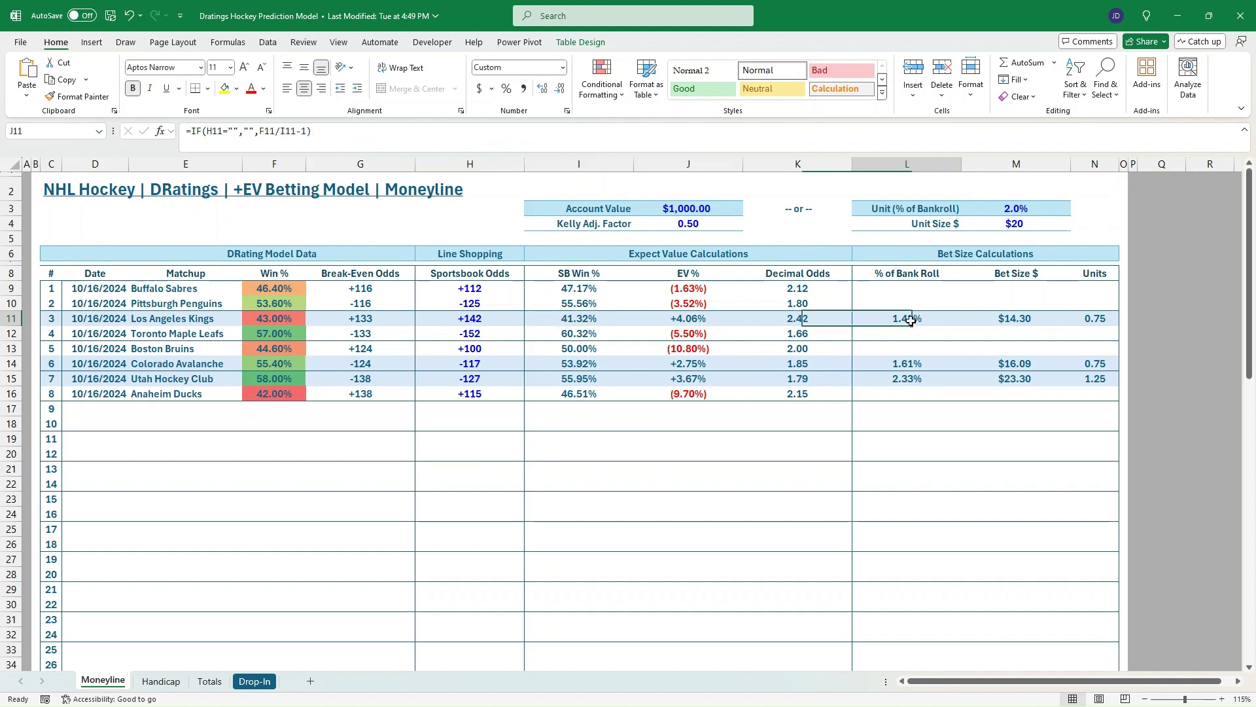
pyautogui.click(709, 210)
pyautogui.click(707, 225)
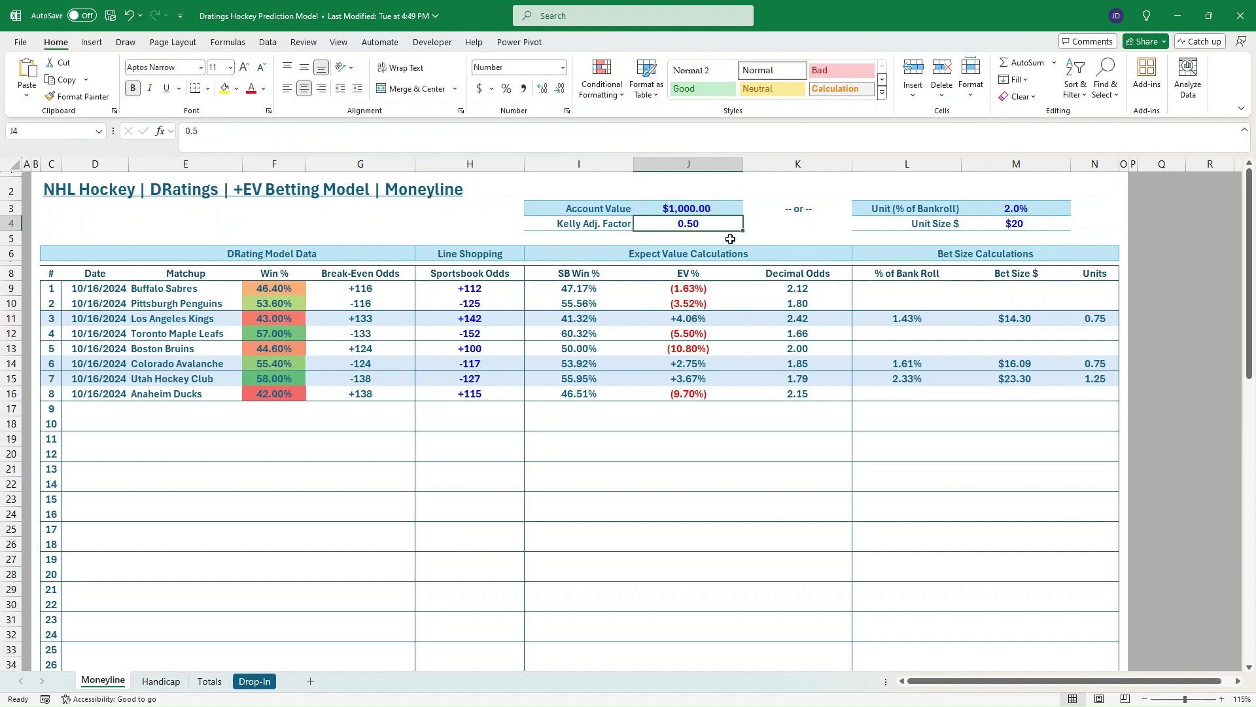
pyautogui.click(980, 320)
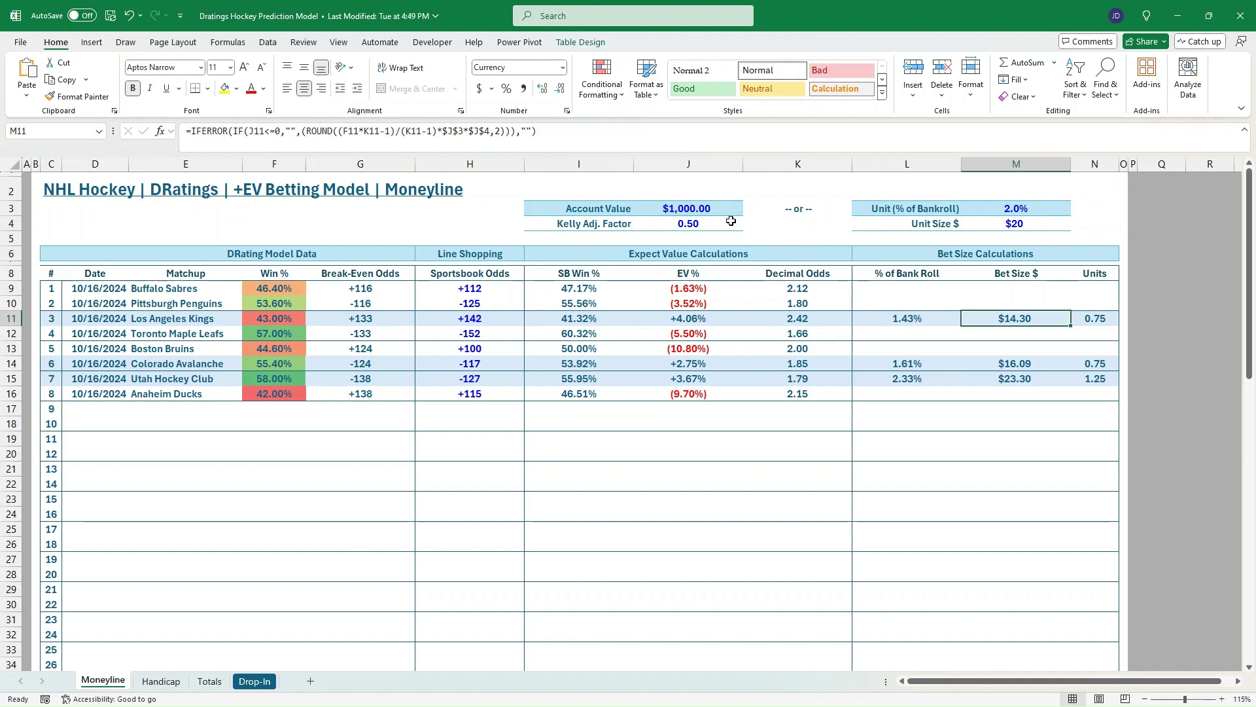
pyautogui.click(713, 208)
pyautogui.write('2500')
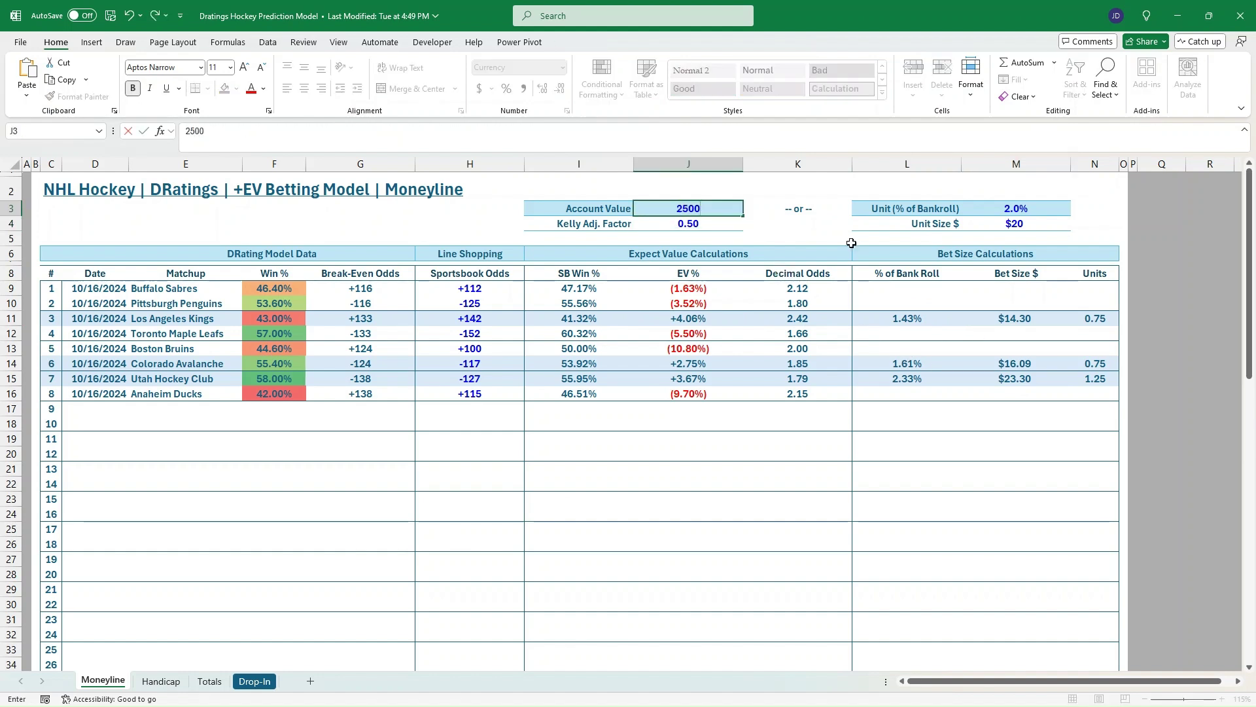
pyautogui.press('Return')
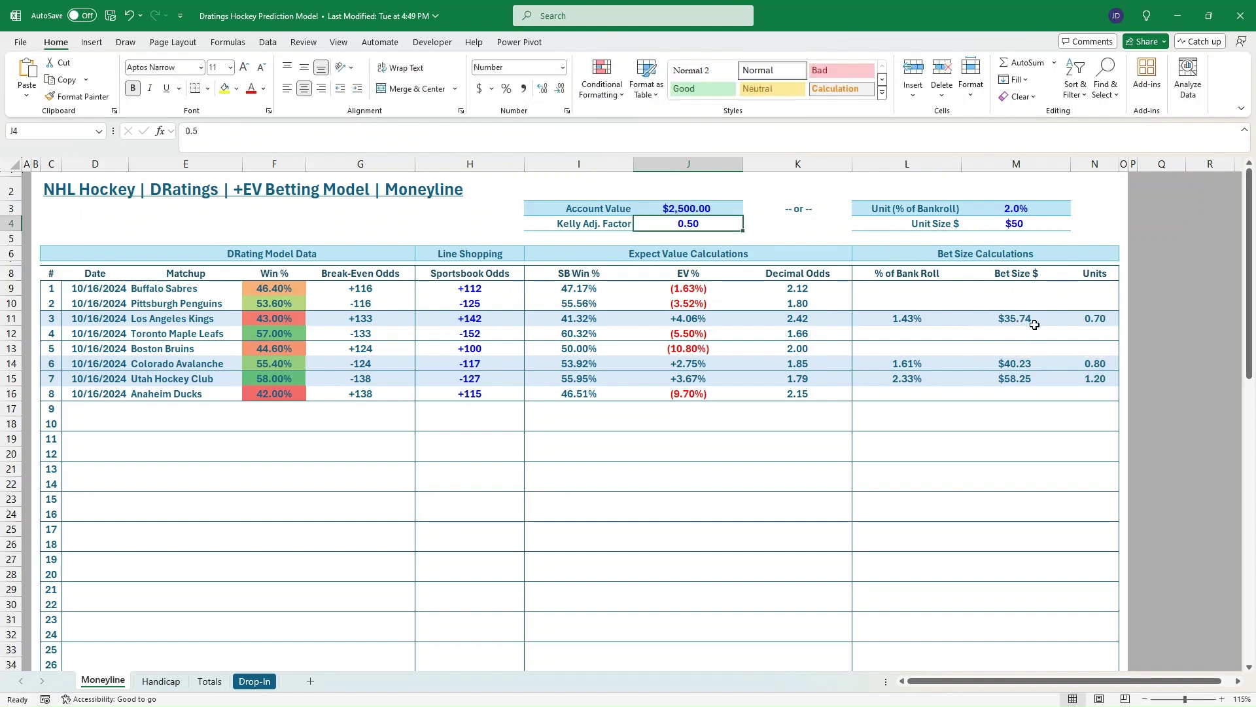
pyautogui.click(713, 210)
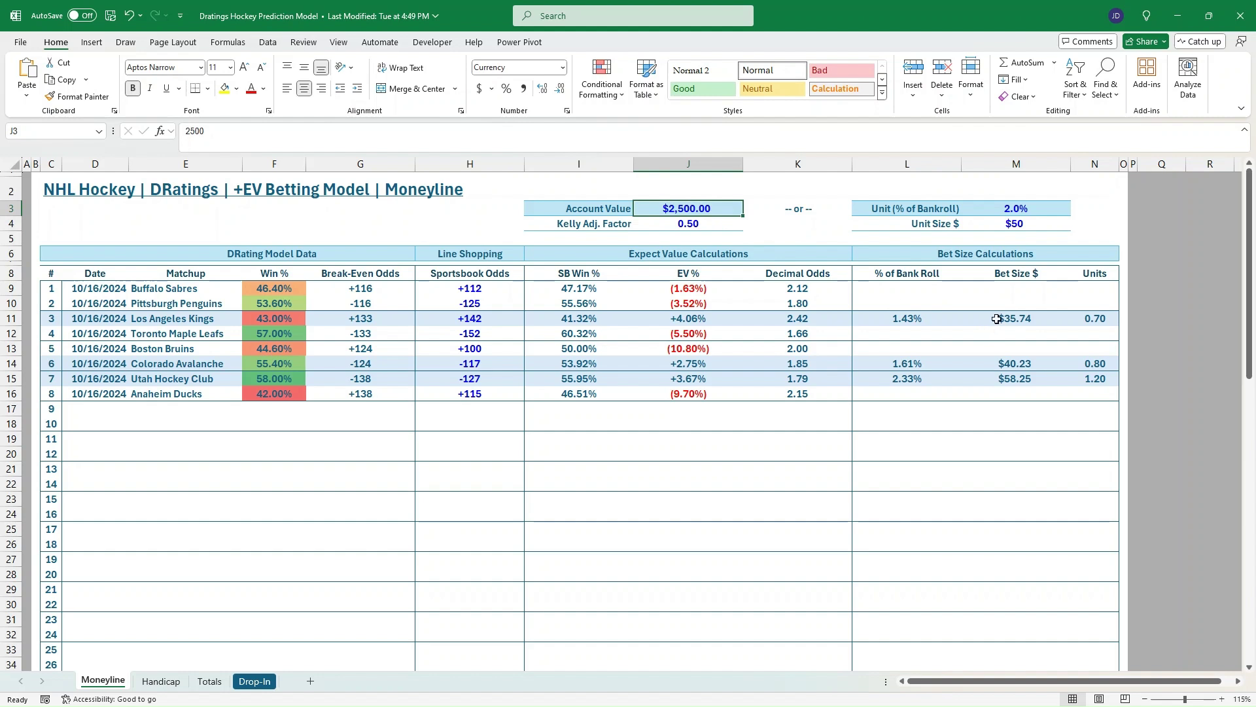
pyautogui.write('1000')
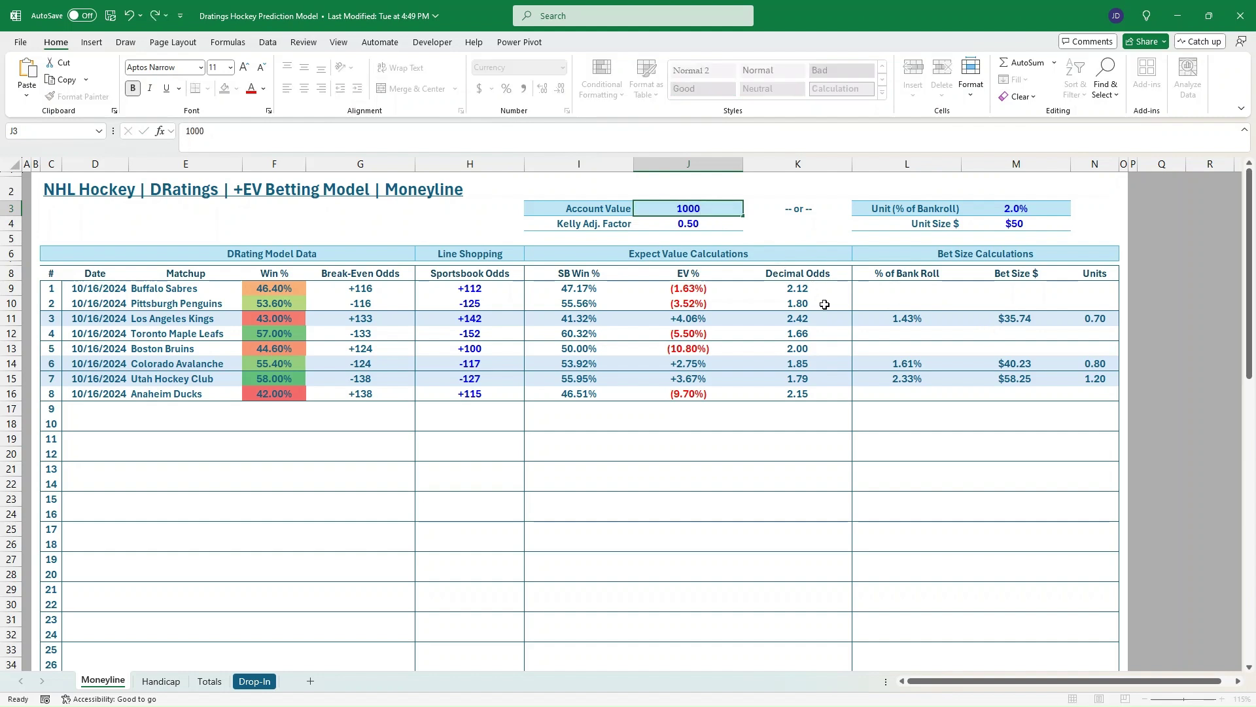
pyautogui.press('Return')
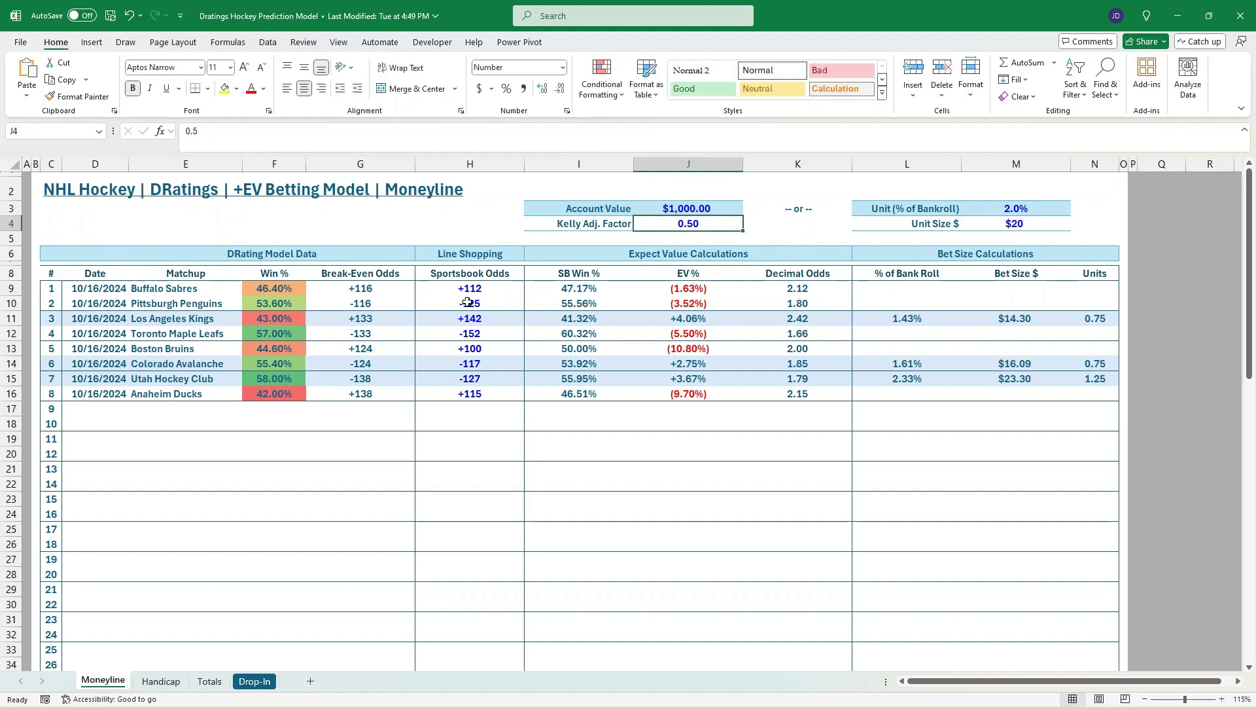
pyautogui.scroll(-1, 383, 327)
pyautogui.scroll(1, 380, 331)
pyautogui.click(475, 317)
pyautogui.click(490, 365)
pyautogui.click(484, 378)
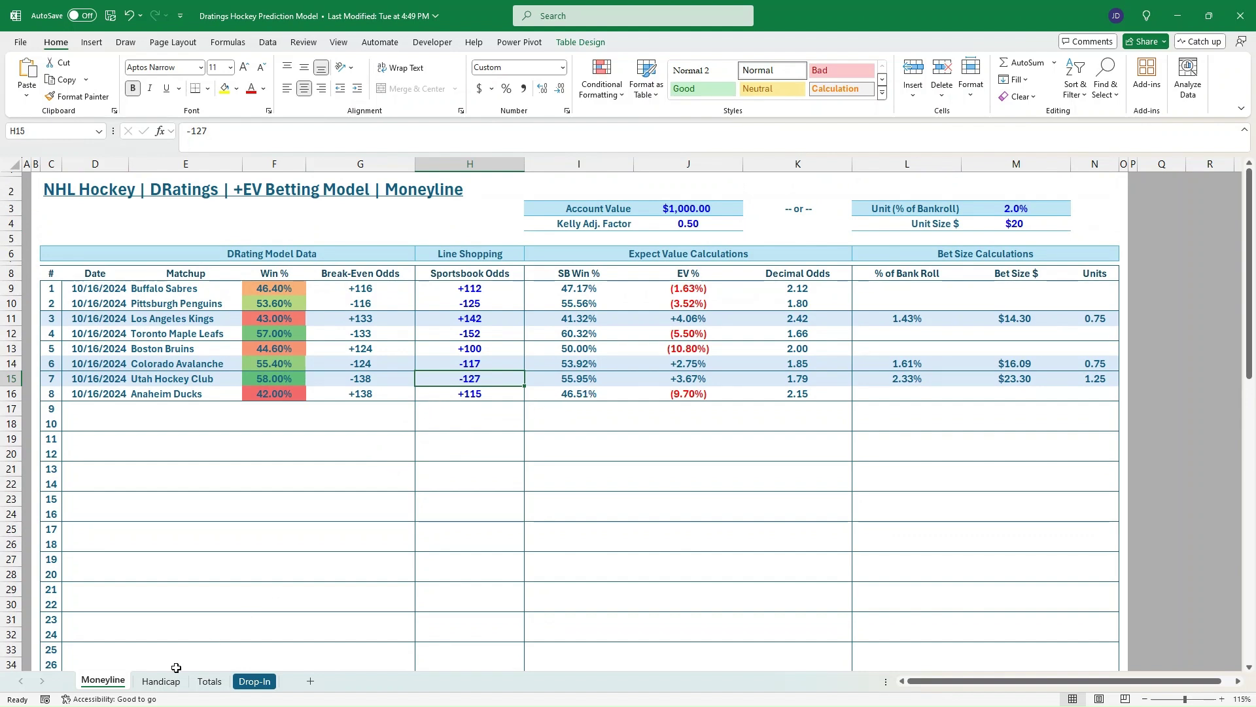
# - Clear the old SB Line and SB Odds values in L9:M26 on the Handicap sheet
pyautogui.click(162, 682)
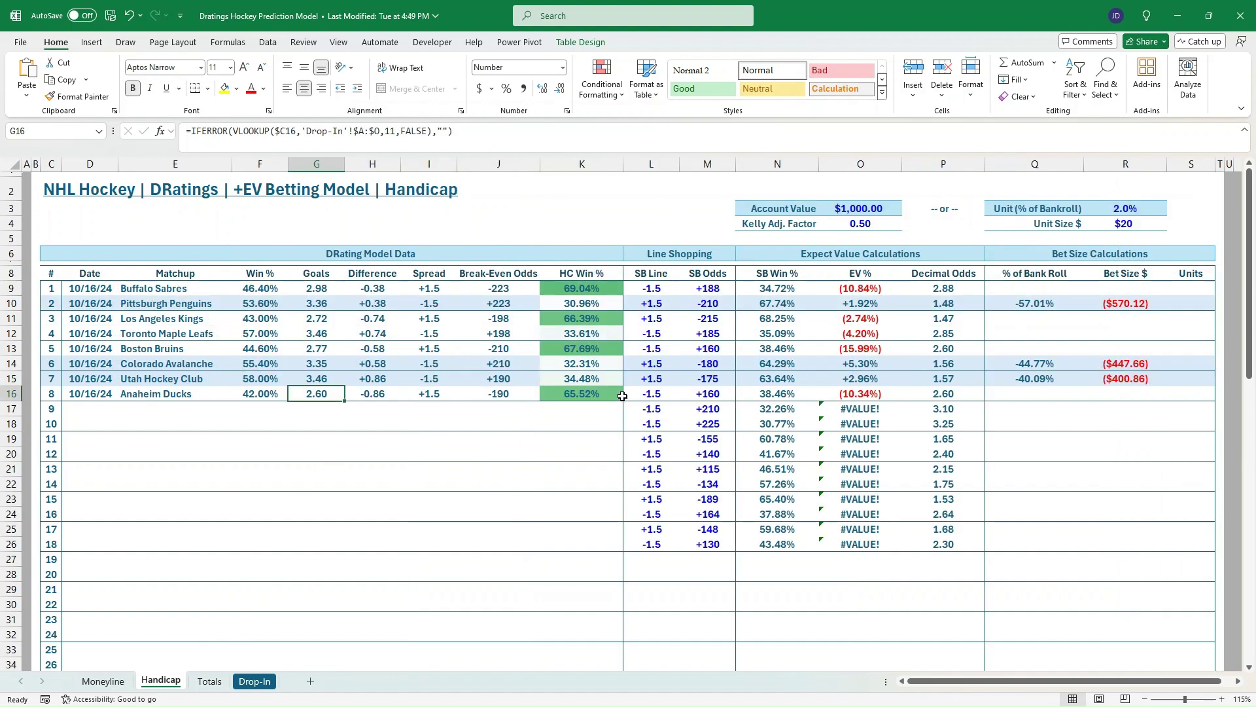
pyautogui.moveTo(646, 289); pyautogui.dragTo(688, 542)
pyautogui.press('Delete')
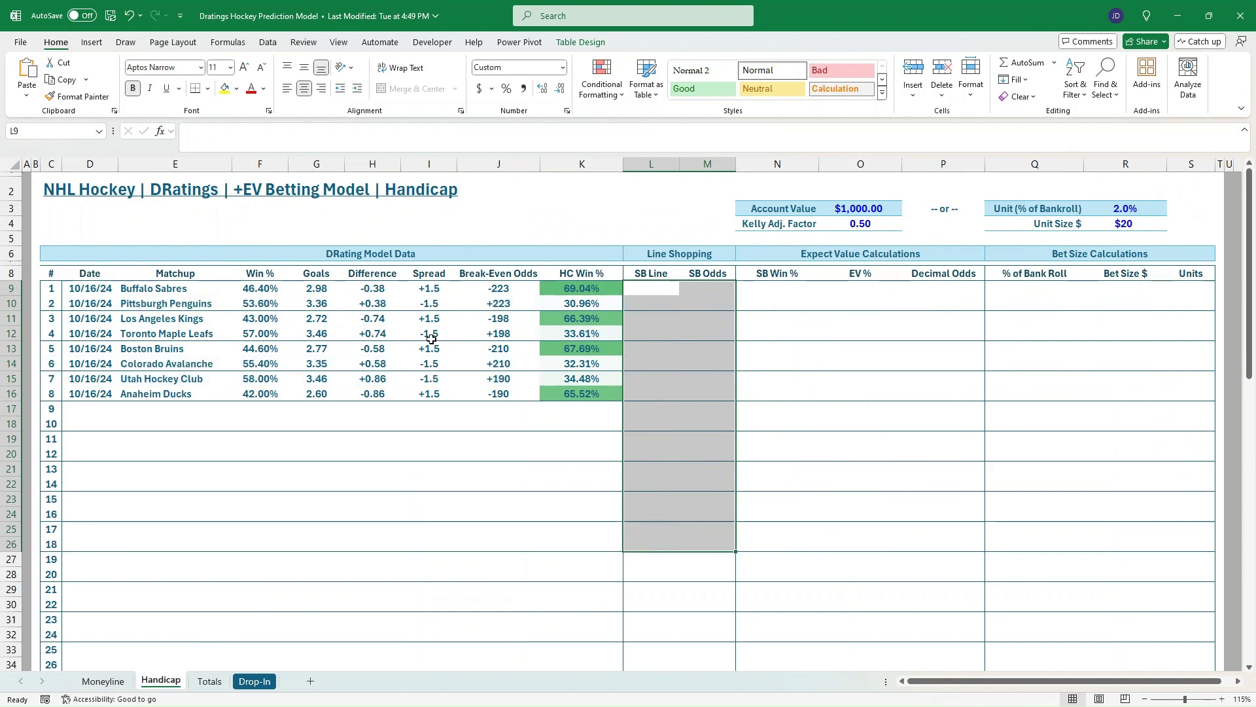
pyautogui.click(432, 338)
# - Check the Win % and Goals lookups for Buffalo and Pittsburgh, then switch to DRatings
pyautogui.click(157, 289)
pyautogui.click(265, 291)
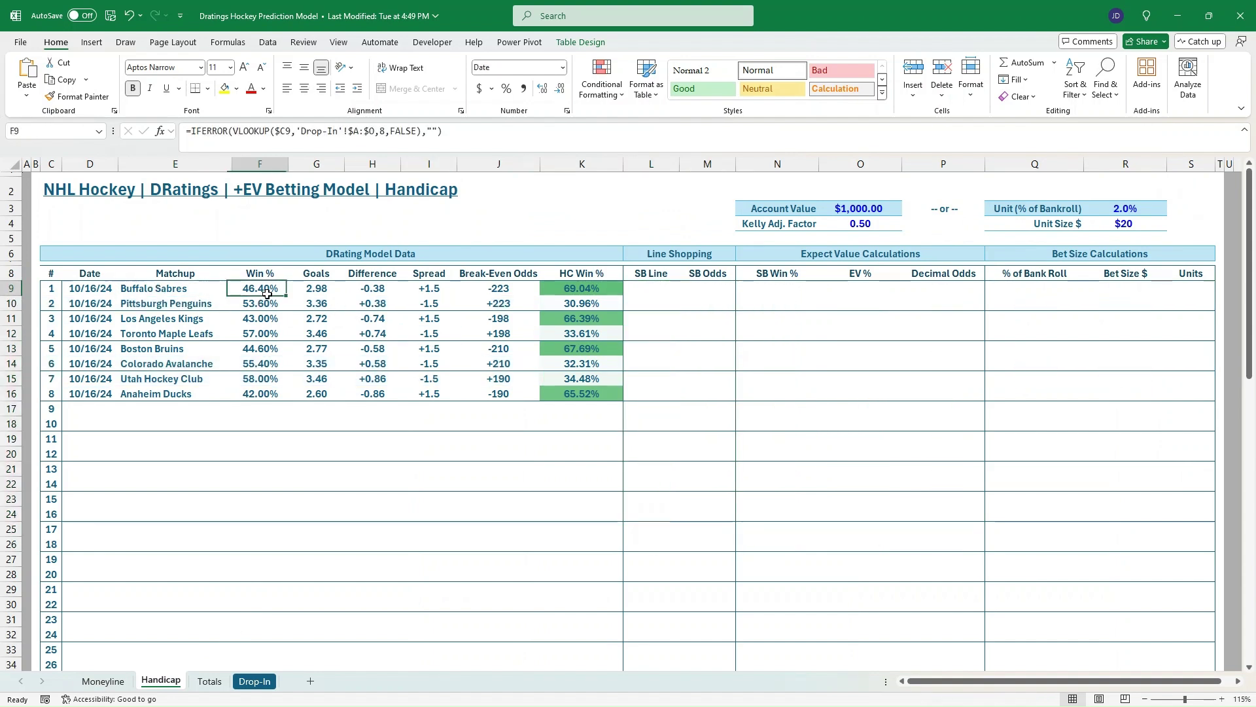
pyautogui.click(267, 303)
pyautogui.click(307, 291)
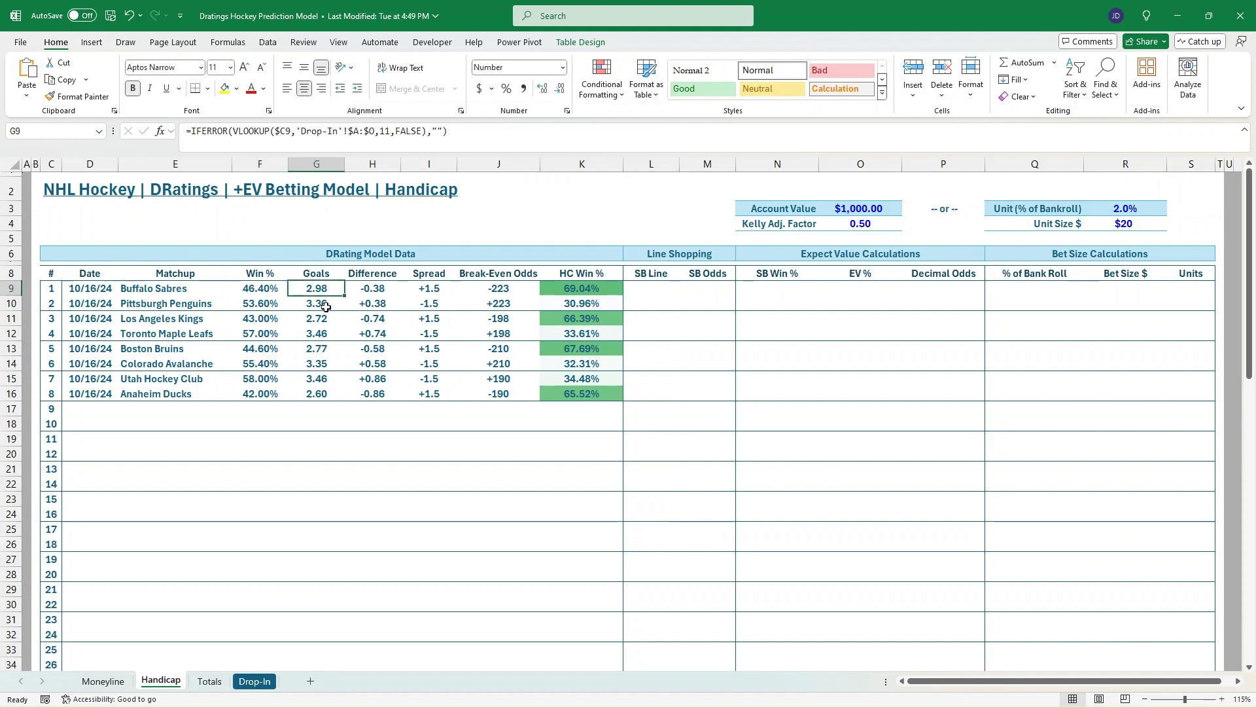
pyautogui.click(321, 304)
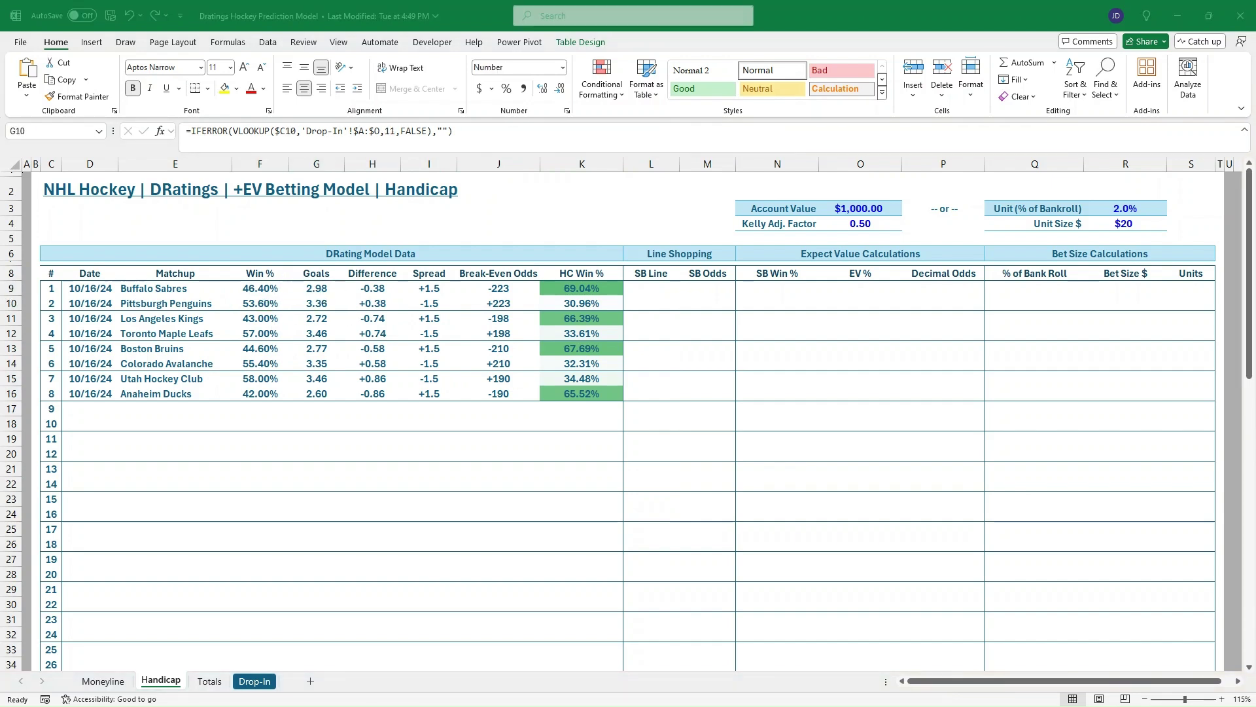
pyautogui.hotkey('alt', 'Tab')
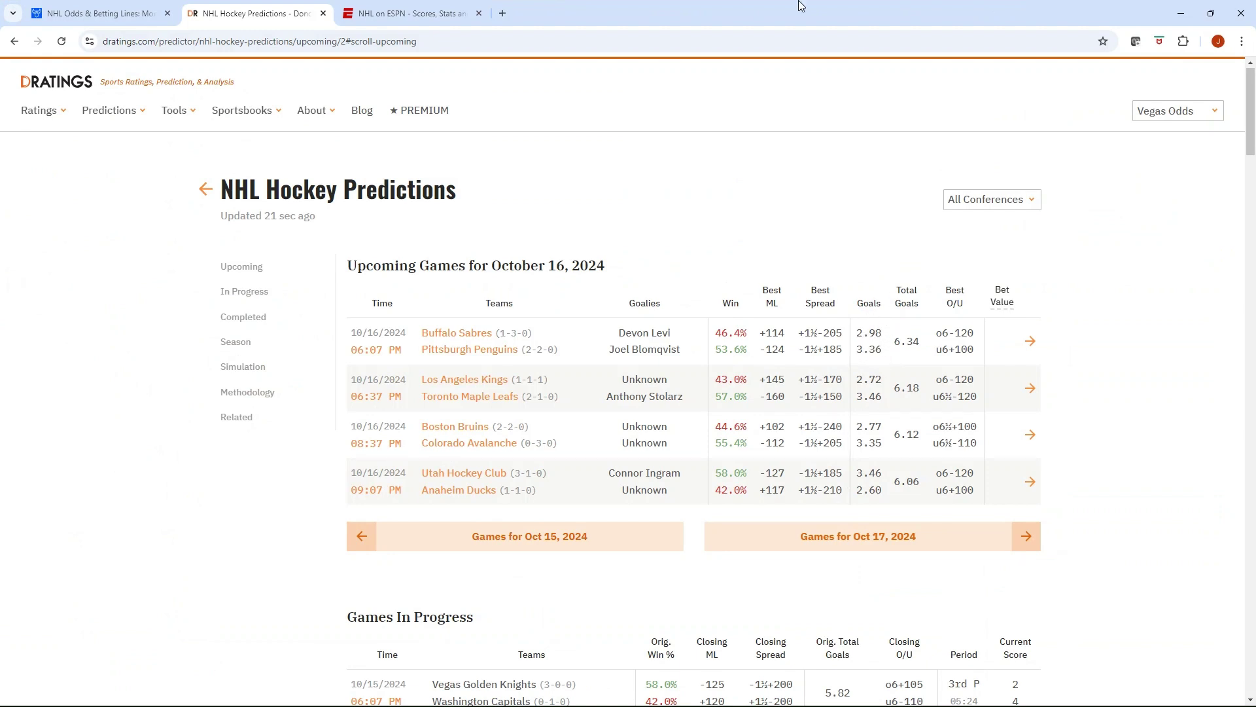
# - Leave the DRatings NHL predictions for October 16, 2024 and return to the Excel Handicap sheet
pyautogui.hotkey('alt', 'Tab')
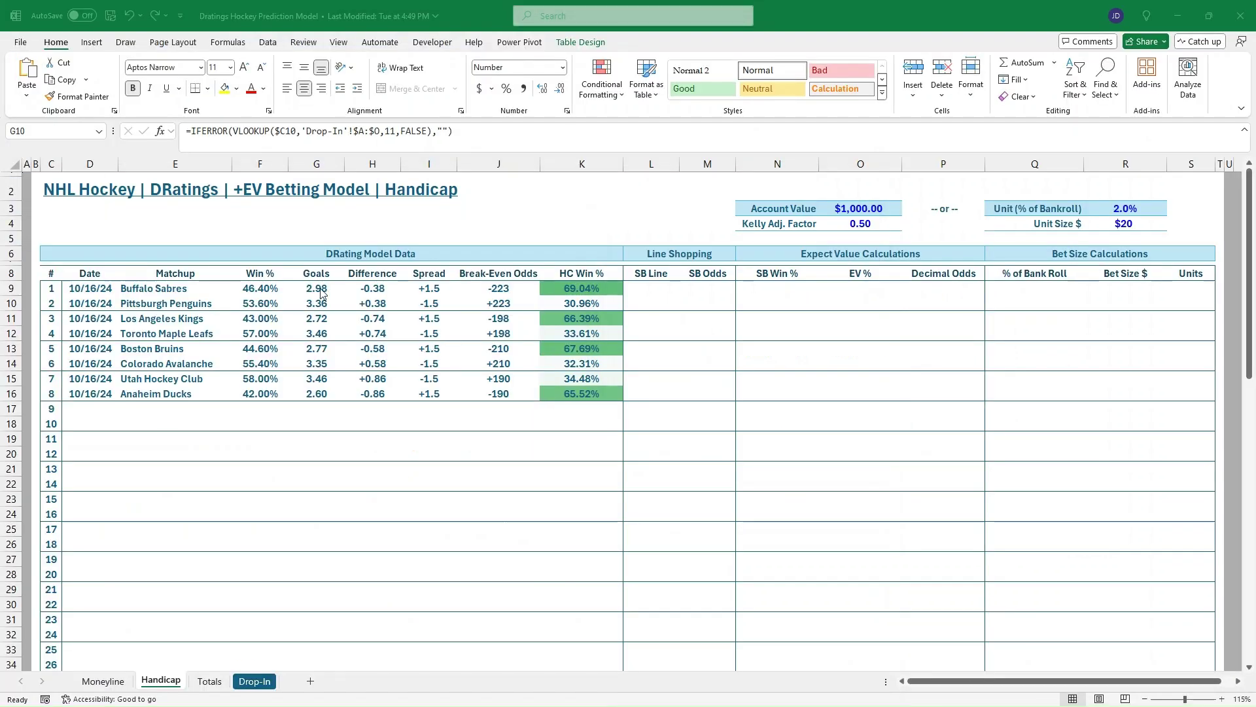
pyautogui.click(381, 290)
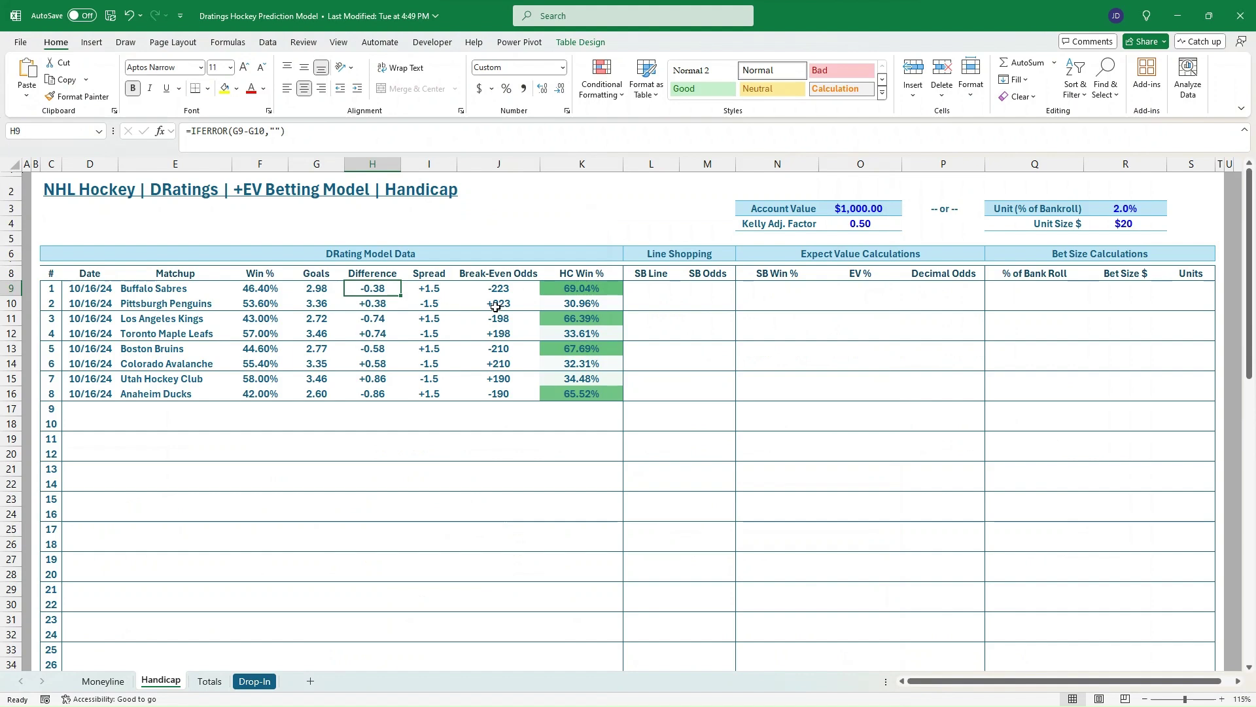
pyautogui.click(441, 286)
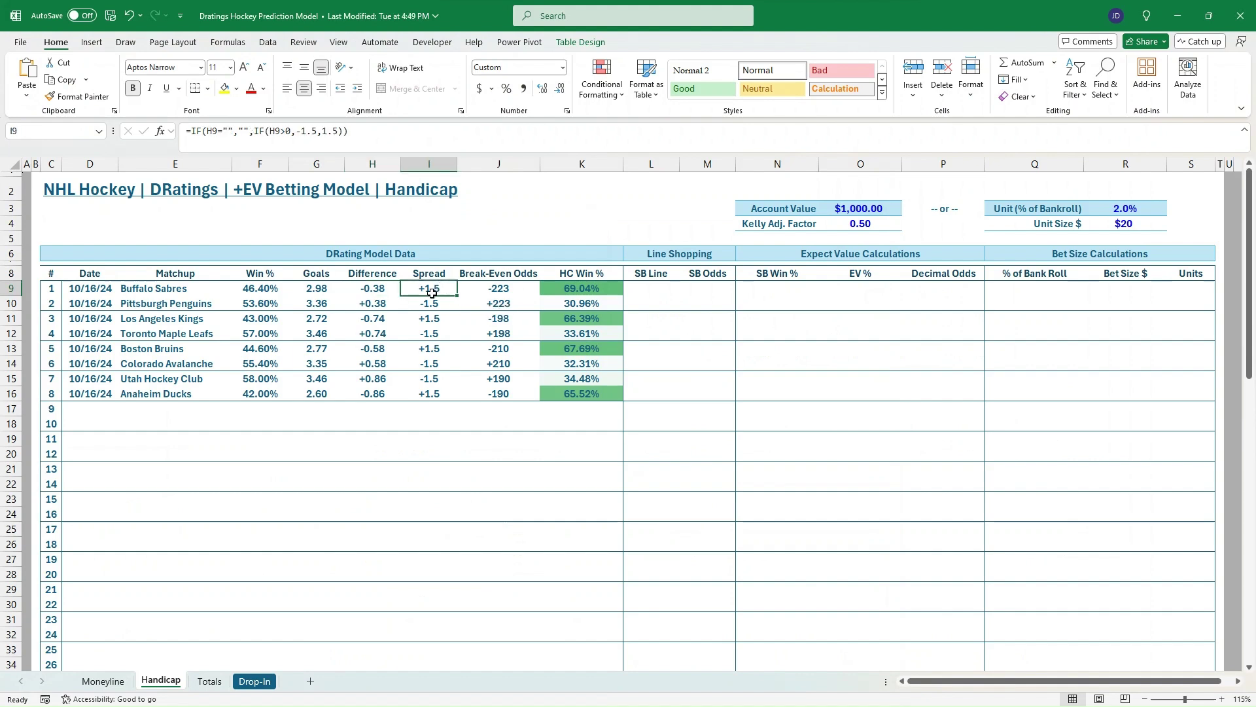
pyautogui.click(447, 302)
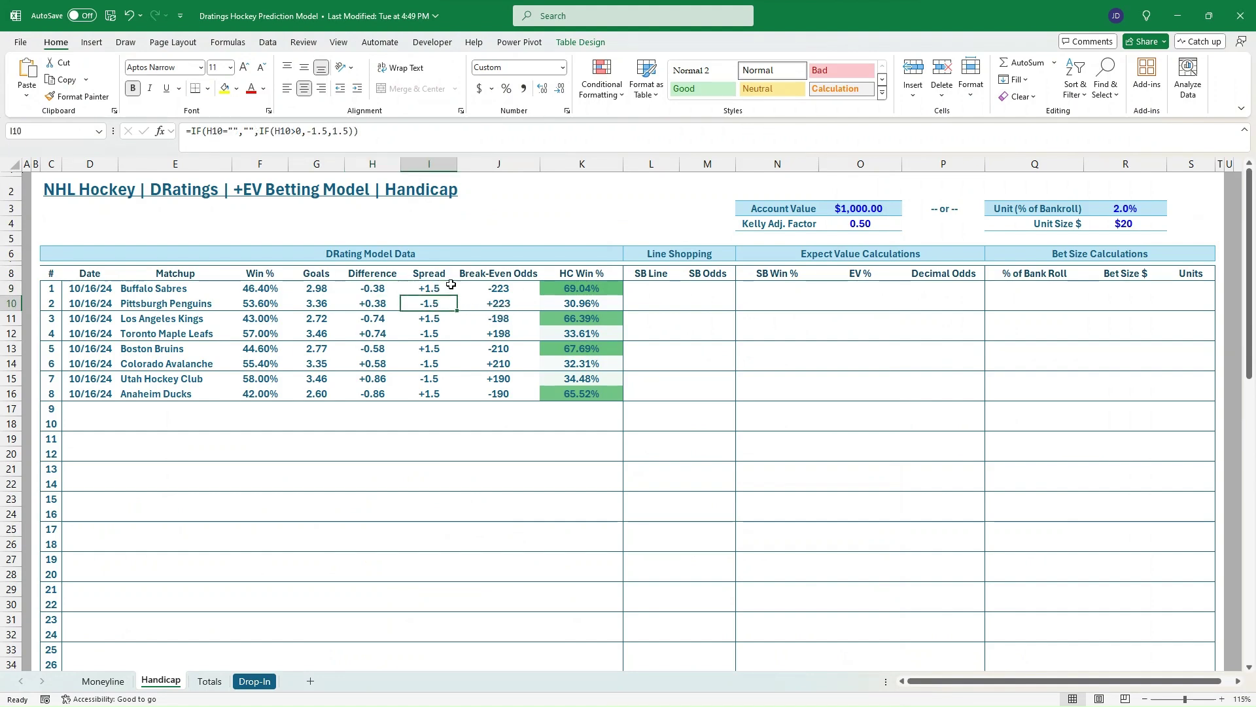
pyautogui.click(377, 303)
pyautogui.click(303, 308)
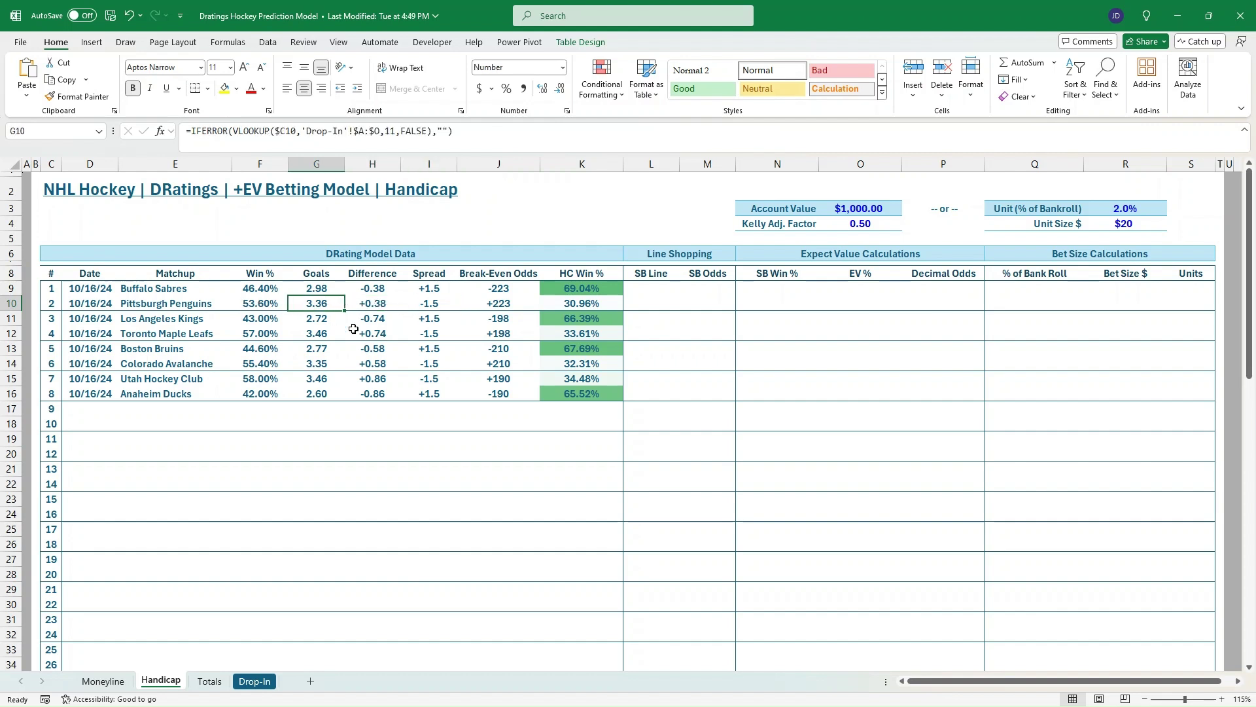
pyautogui.click(326, 288)
pyautogui.click(420, 304)
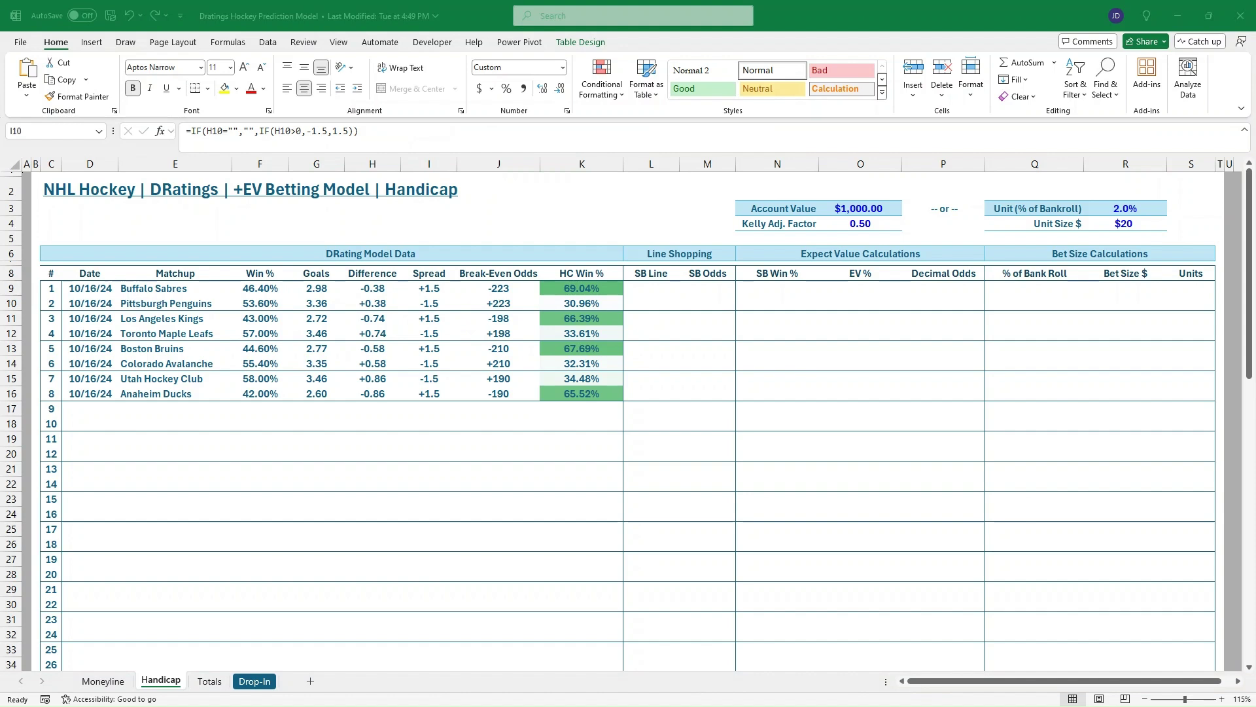
# - Enter SB Lines of +1.5 for the Sabres and -1.5 for the Penguins
pyautogui.click(670, 294)
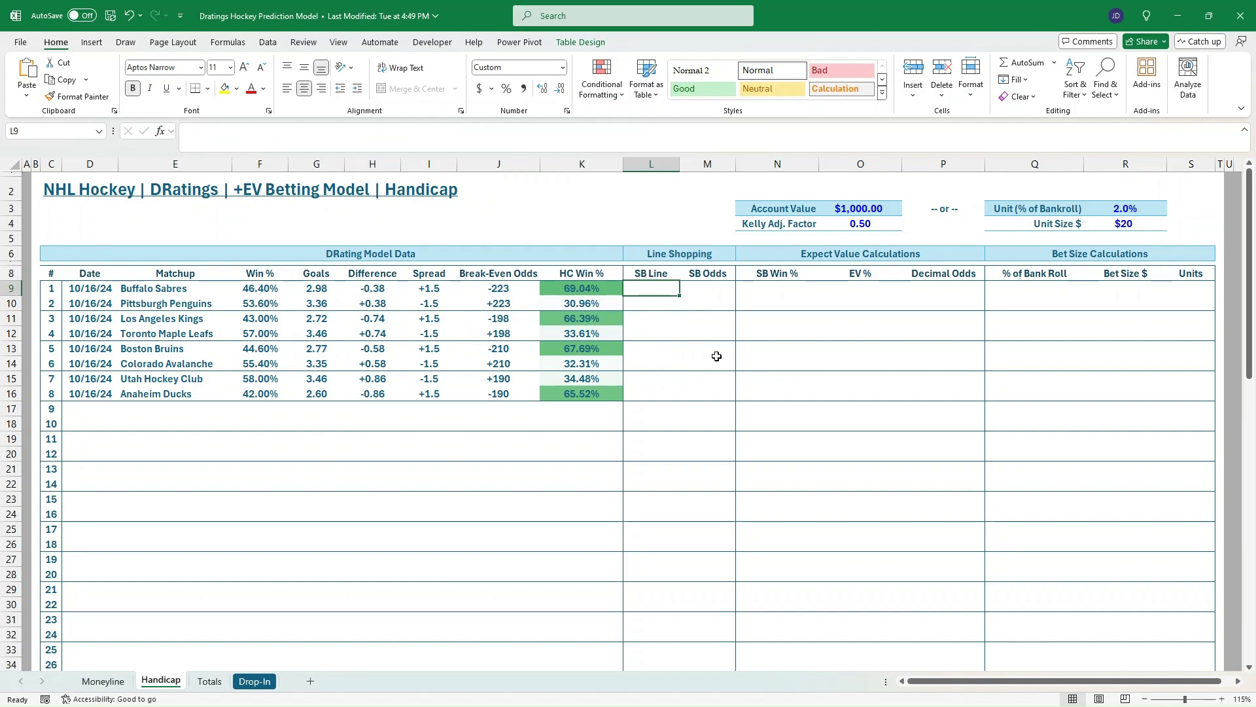
pyautogui.write('+1.5')
pyautogui.press('Return')
pyautogui.write('-13')
pyautogui.press('Escape')
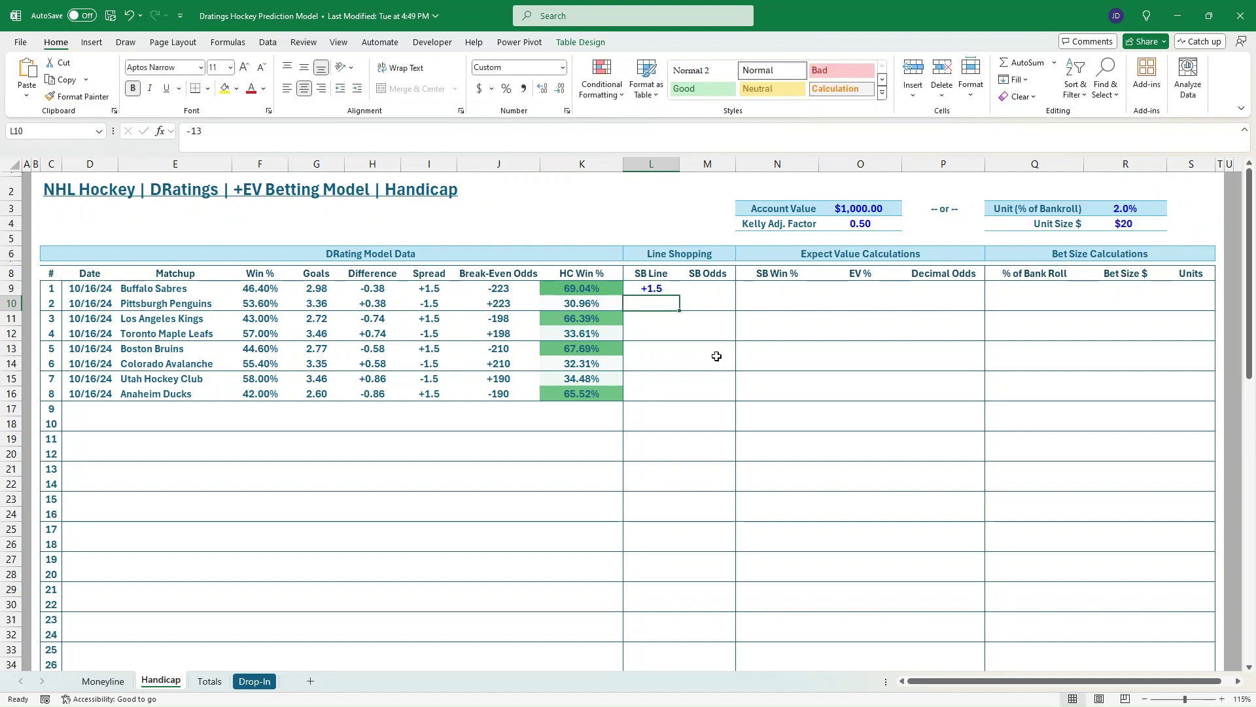
pyautogui.write('-1.5')
pyautogui.press('Return')
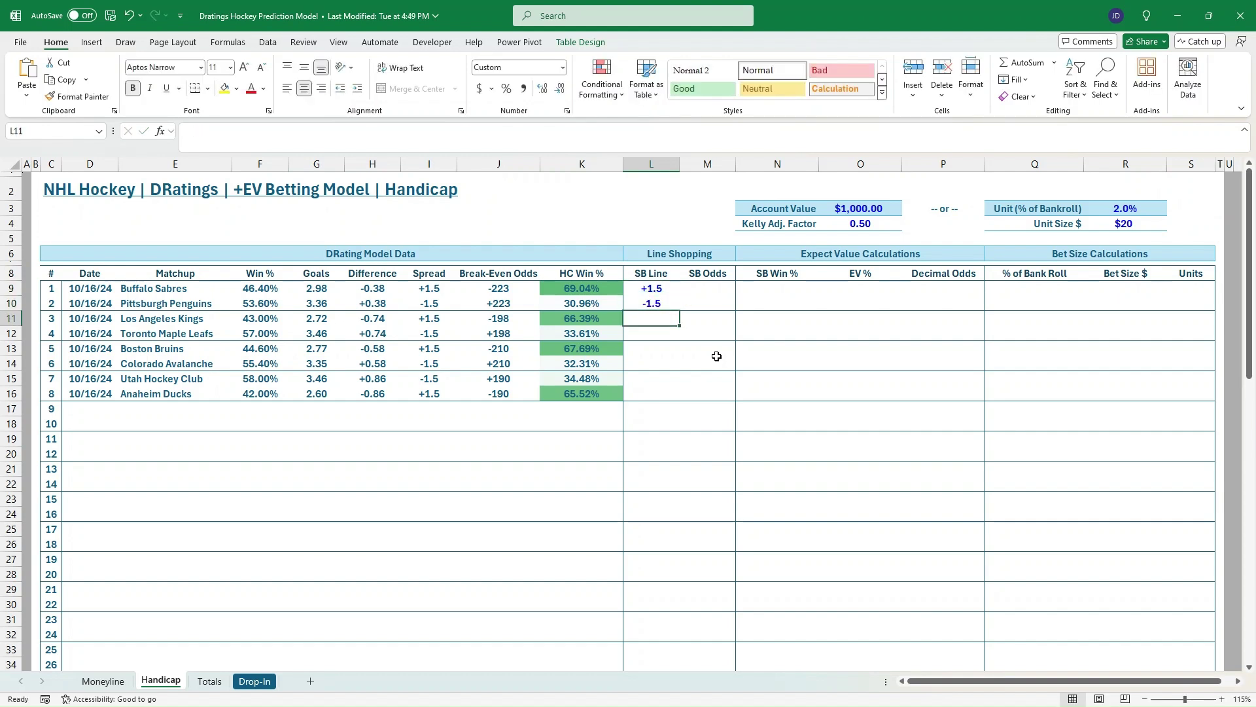
pyautogui.press('Up')
pyautogui.press('Up')
pyautogui.press('Right')
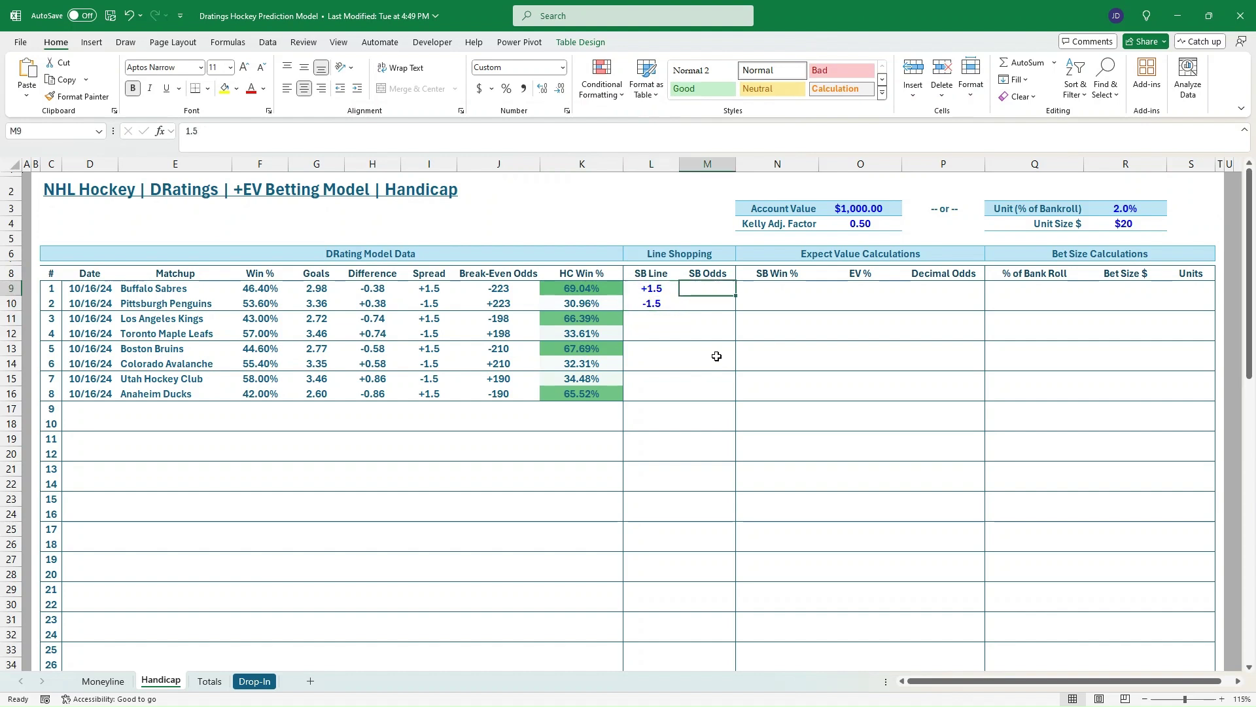
# - Review the win % lookup formulas and the Sabres' and Penguins' SB Line values
pyautogui.click(262, 351)
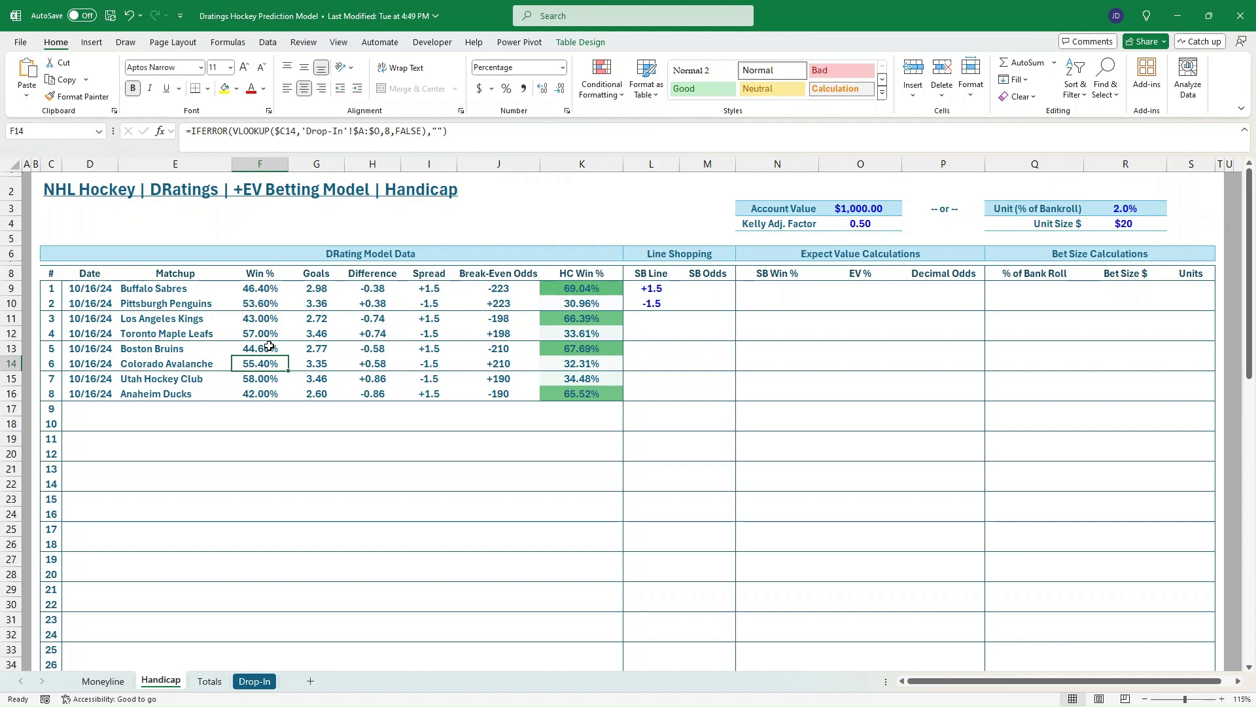
pyautogui.click(262, 289)
pyautogui.press('Down')
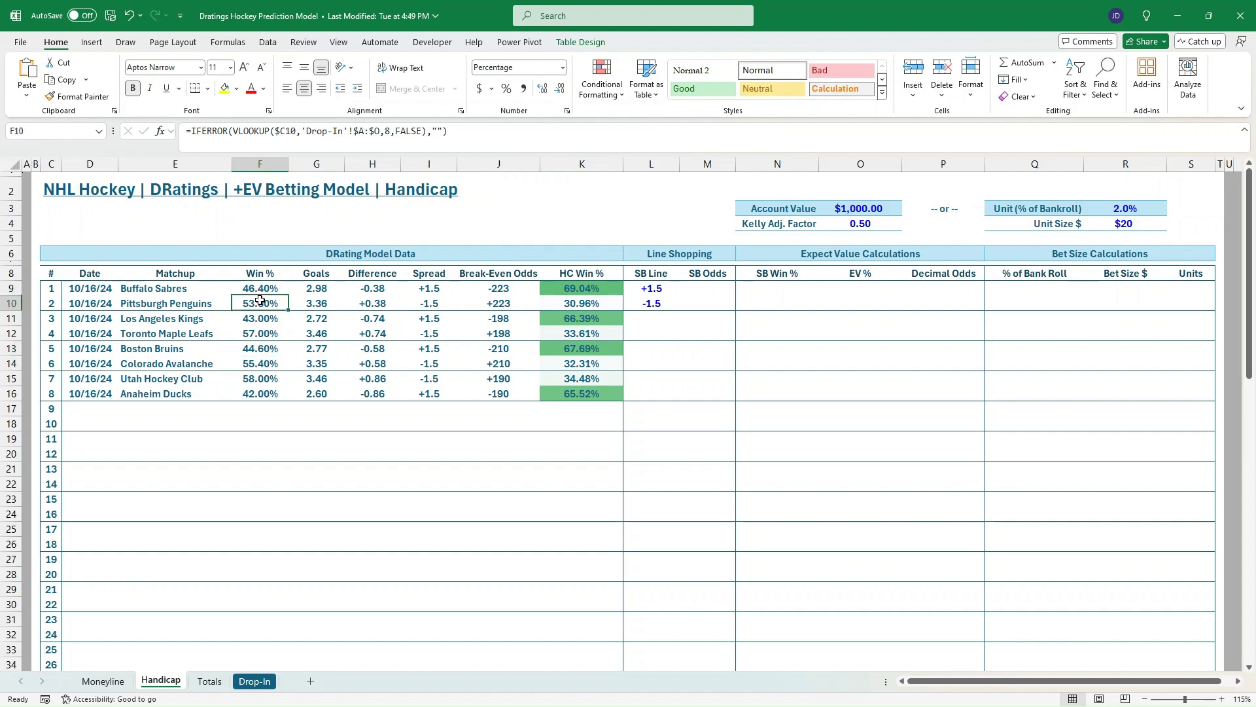
pyautogui.click(647, 292)
pyautogui.click(641, 305)
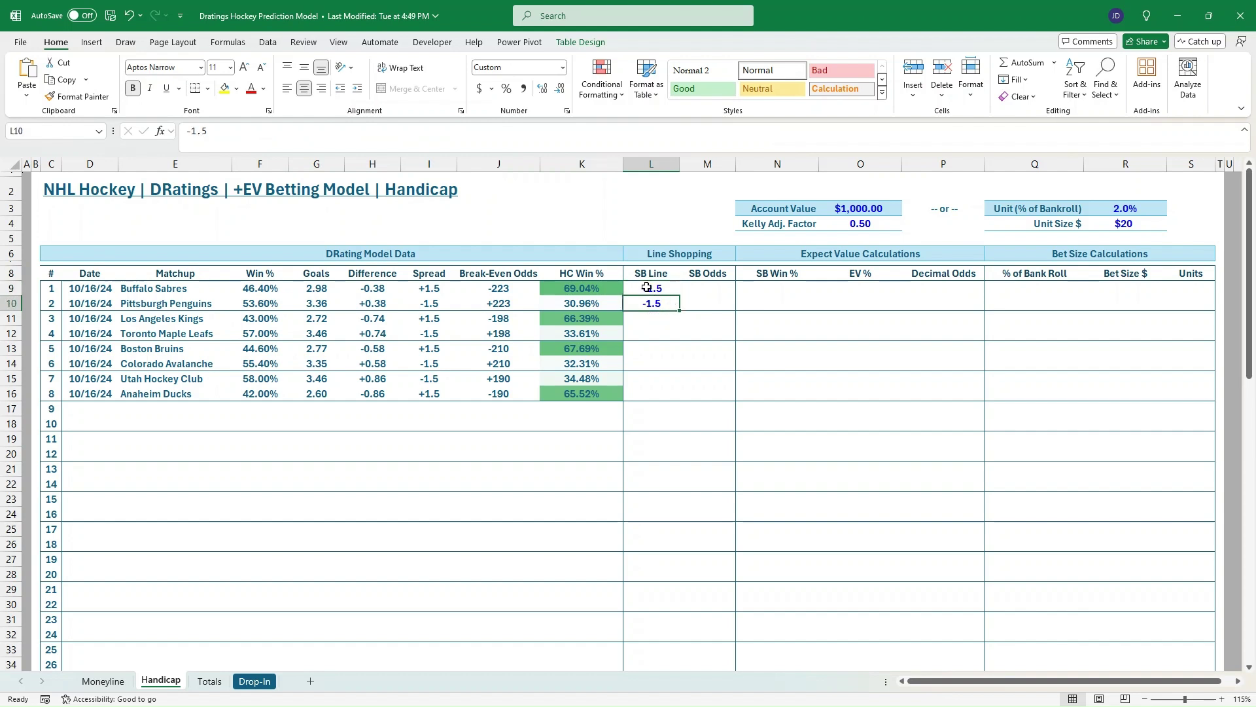
pyautogui.click(647, 287)
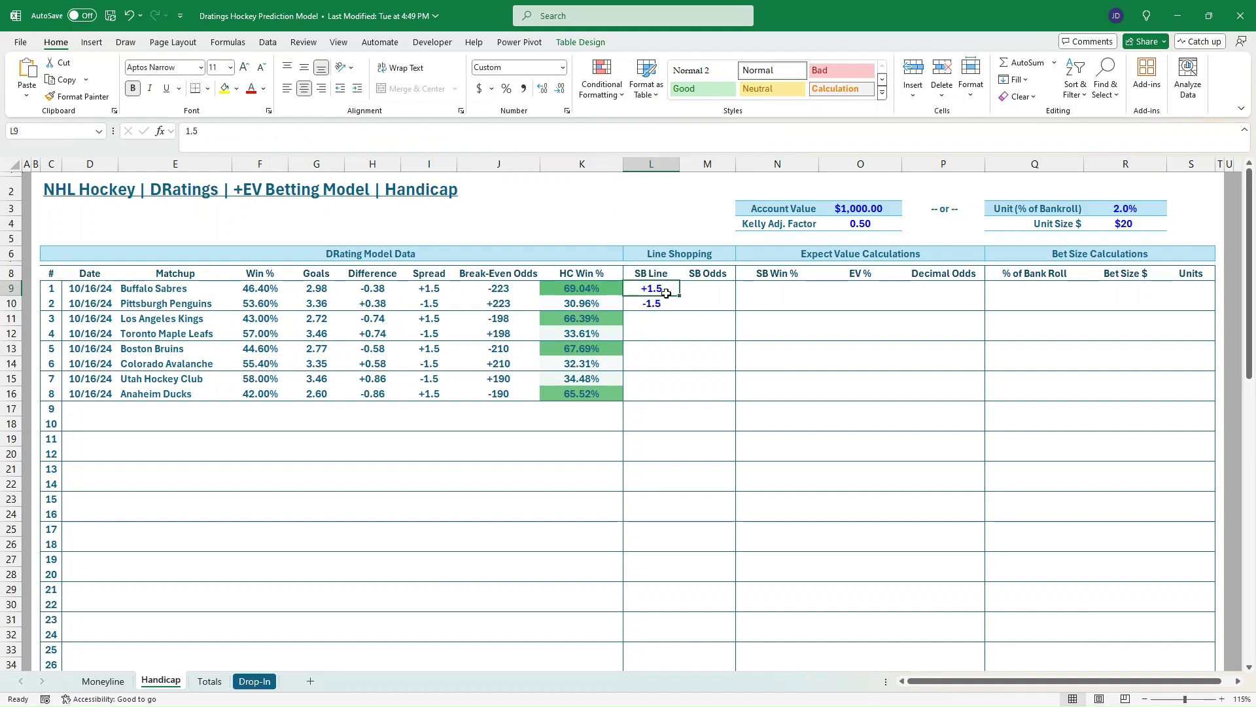
# - Enter SB Lines for the rest: Kings +1.5, Leafs -1.5, Bruins +1.5, Avalanche -1.5, Utah -1.5, Ducks +1.5
pyautogui.click(667, 317)
pyautogui.write('1.5')
pyautogui.press('Return')
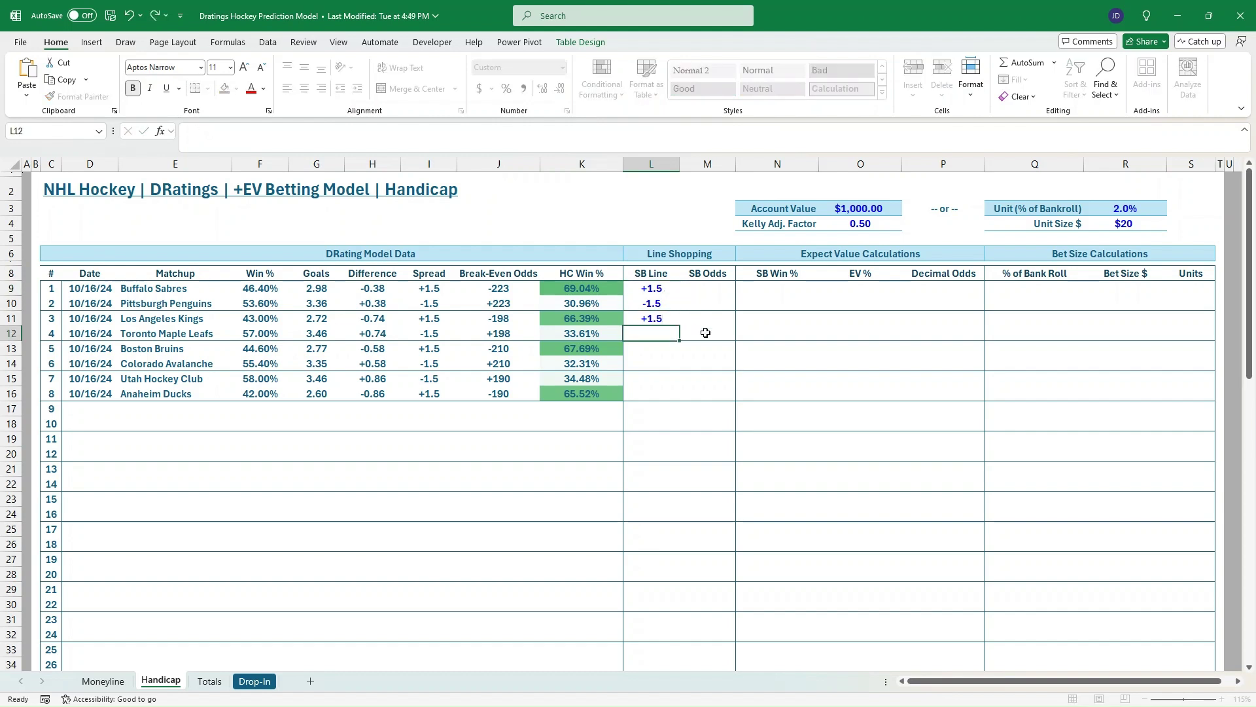
pyautogui.write('-1.5')
pyautogui.press('Return')
pyautogui.write('1.5')
pyautogui.press('Return')
pyautogui.write('-1')
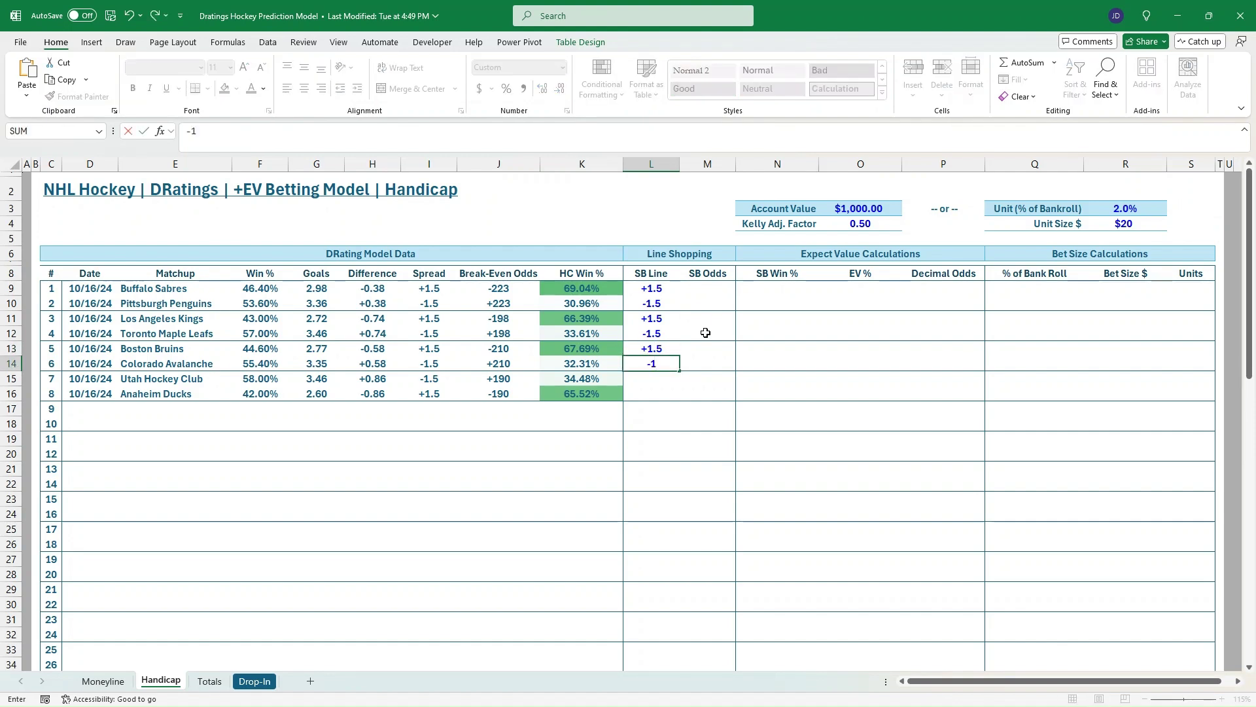
pyautogui.write('.5')
pyautogui.press('Return')
pyautogui.write('-1.5')
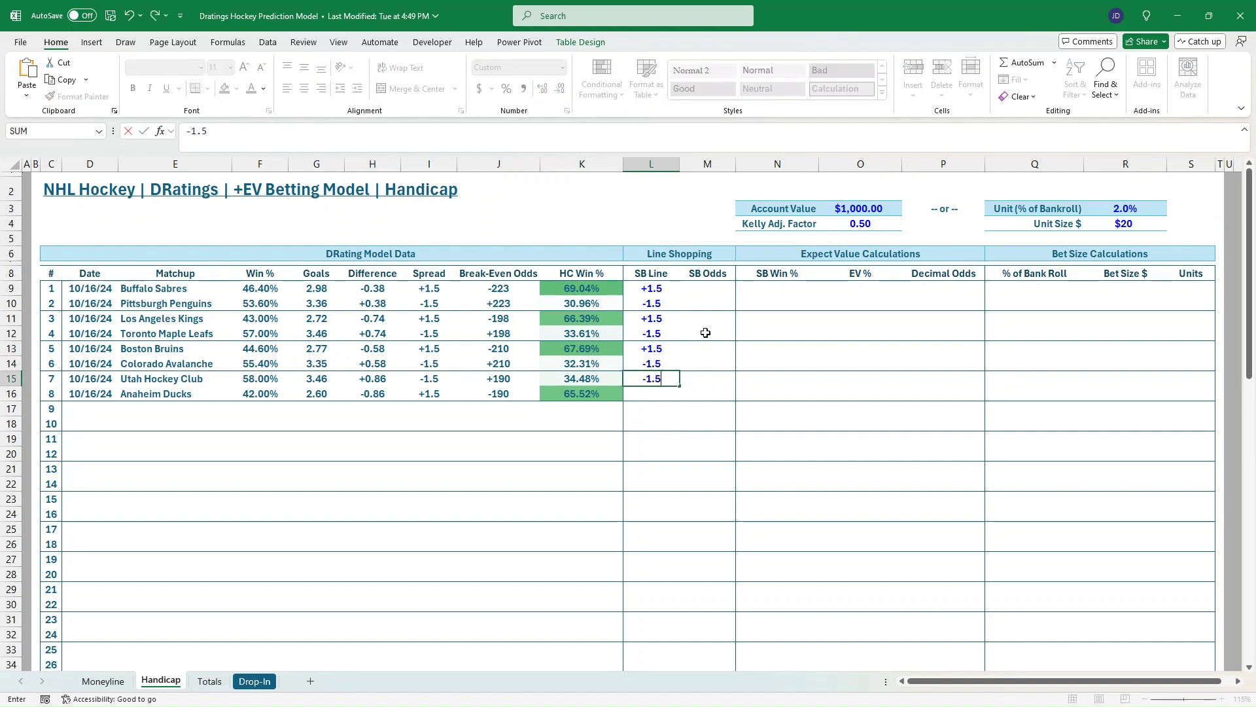
pyautogui.press('Return')
pyautogui.write('1.5')
pyautogui.press('Tab')
pyautogui.press('Up')
pyautogui.press('Up')
pyautogui.press('Up')
pyautogui.press('Up')
pyautogui.press('Up')
pyautogui.press('Up')
pyautogui.press('Up')
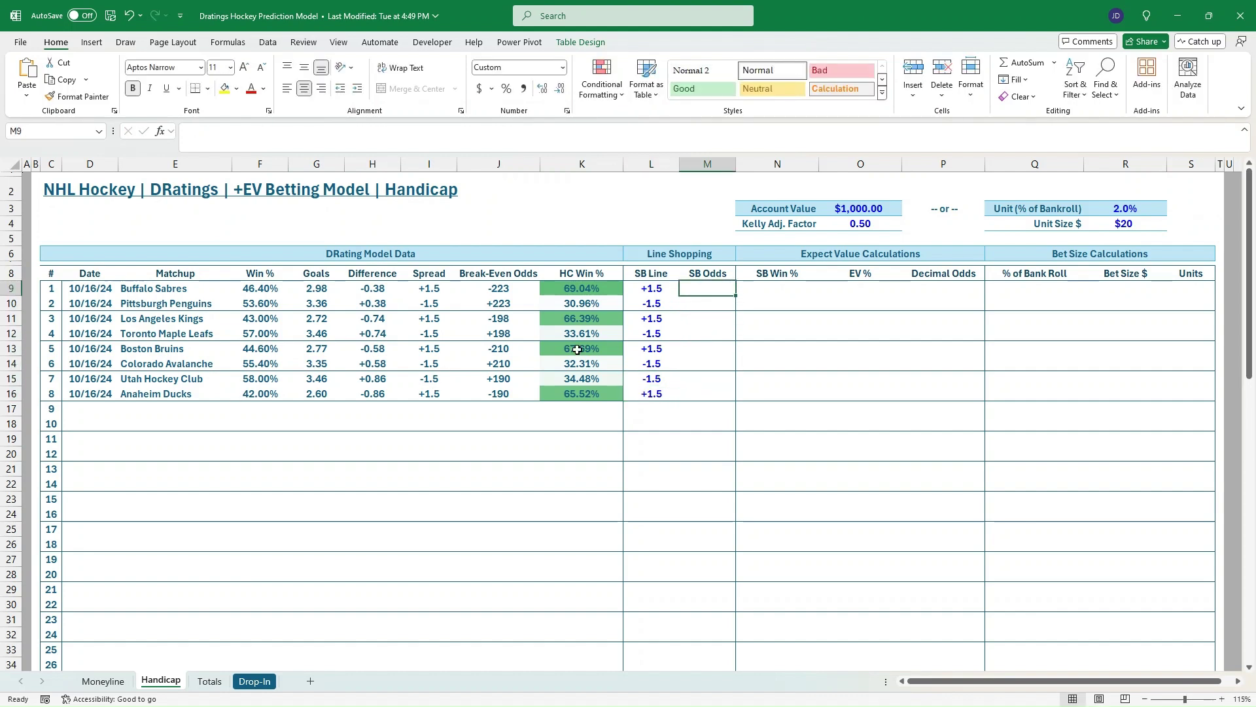
# - Enter SB Odds -218 Sabres, +185 Penguins, -178 Kings and +150 Maple Leafs
pyautogui.write('-218')
pyautogui.press('Return')
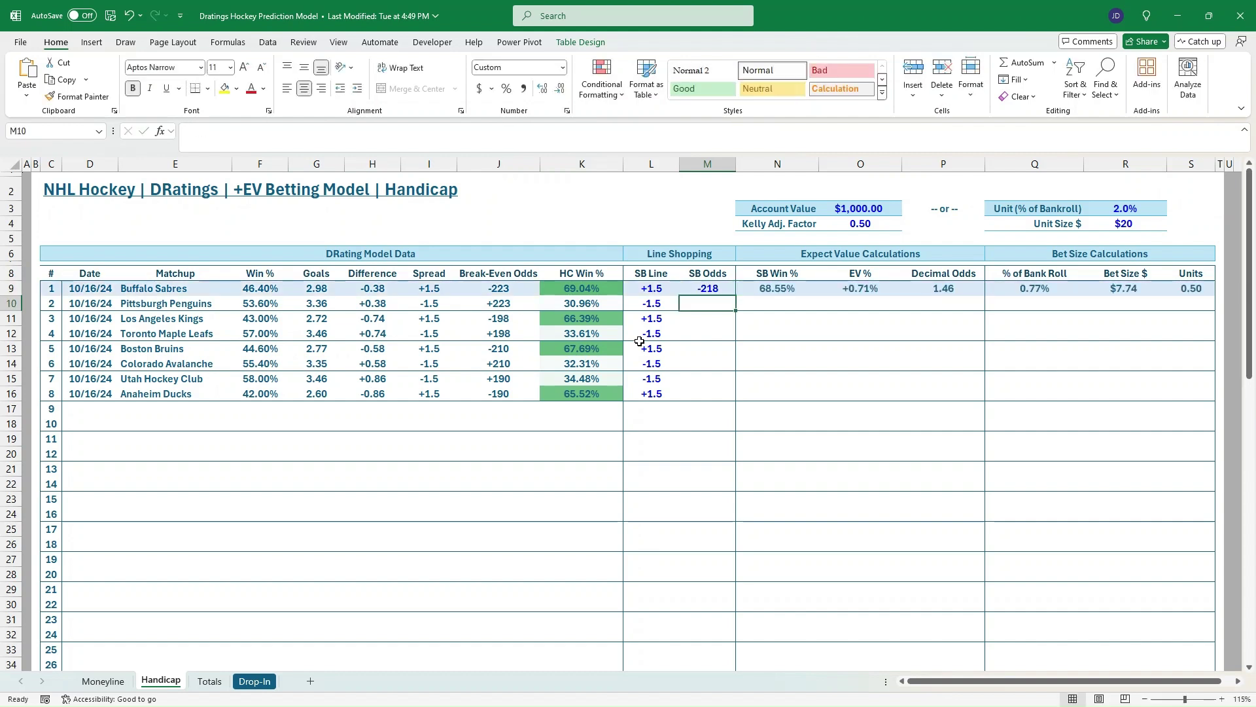
pyautogui.write('180')
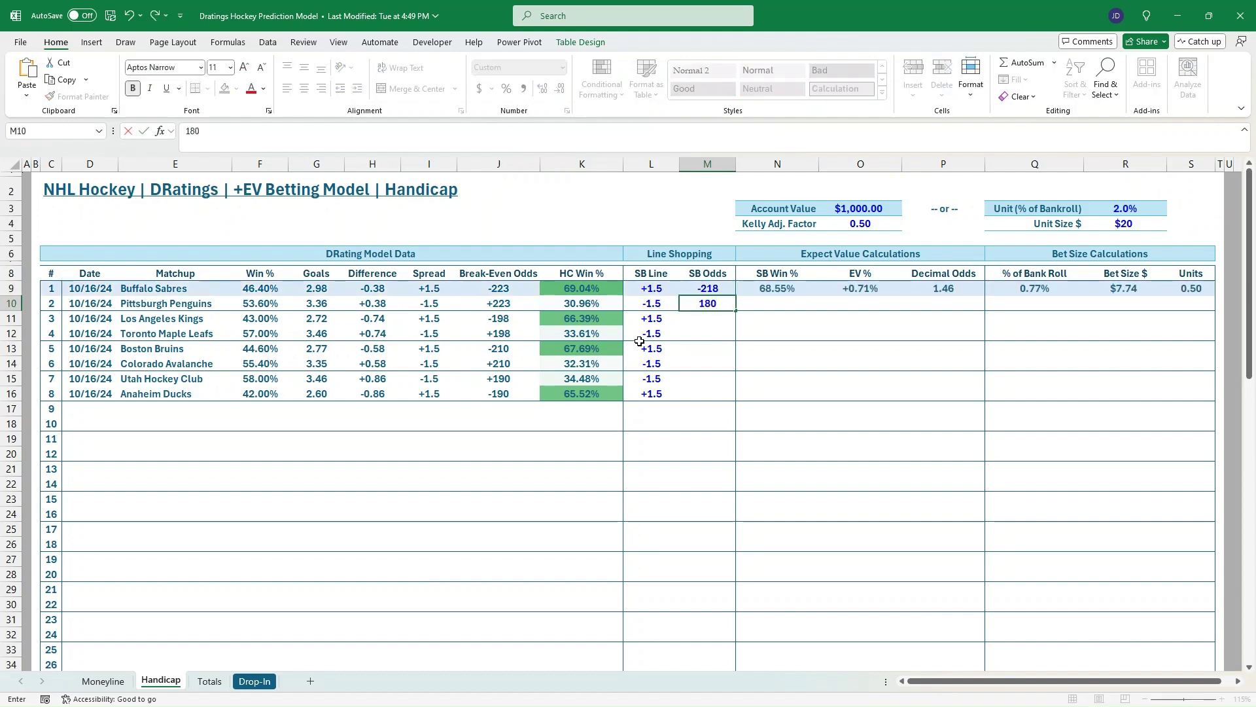
pyautogui.press('Escape')
pyautogui.write('185')
pyautogui.press('Return')
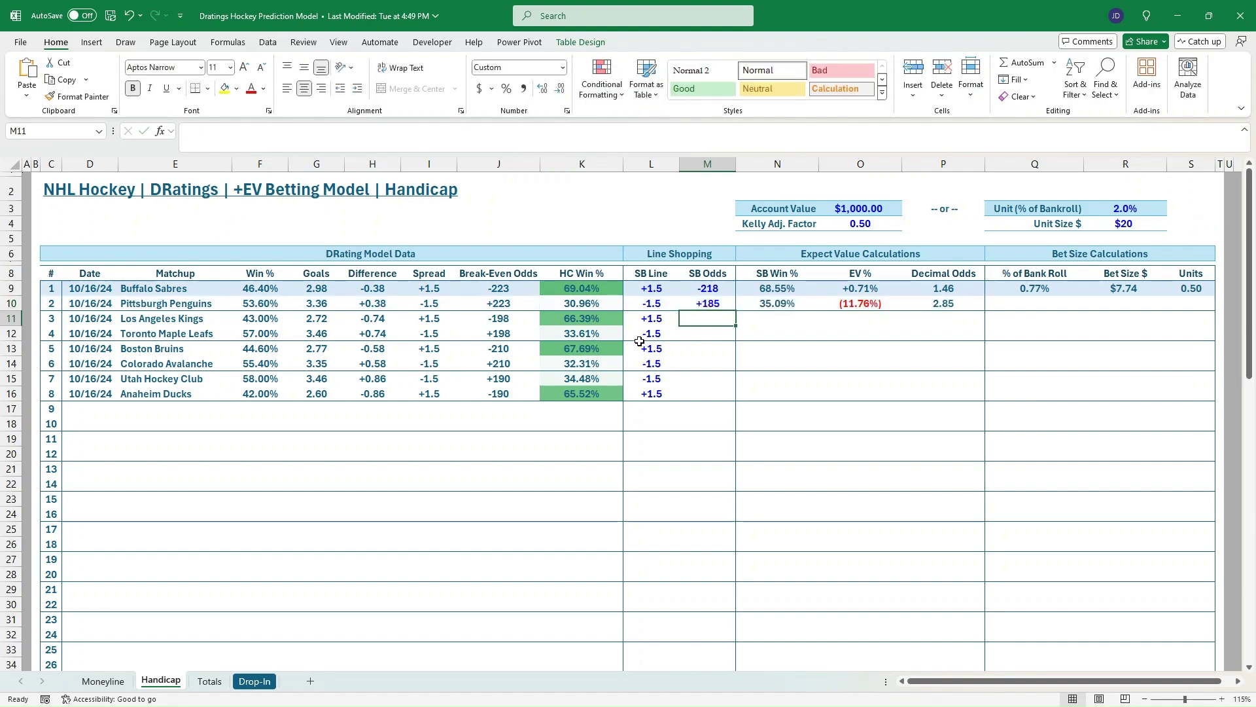
pyautogui.write('-178')
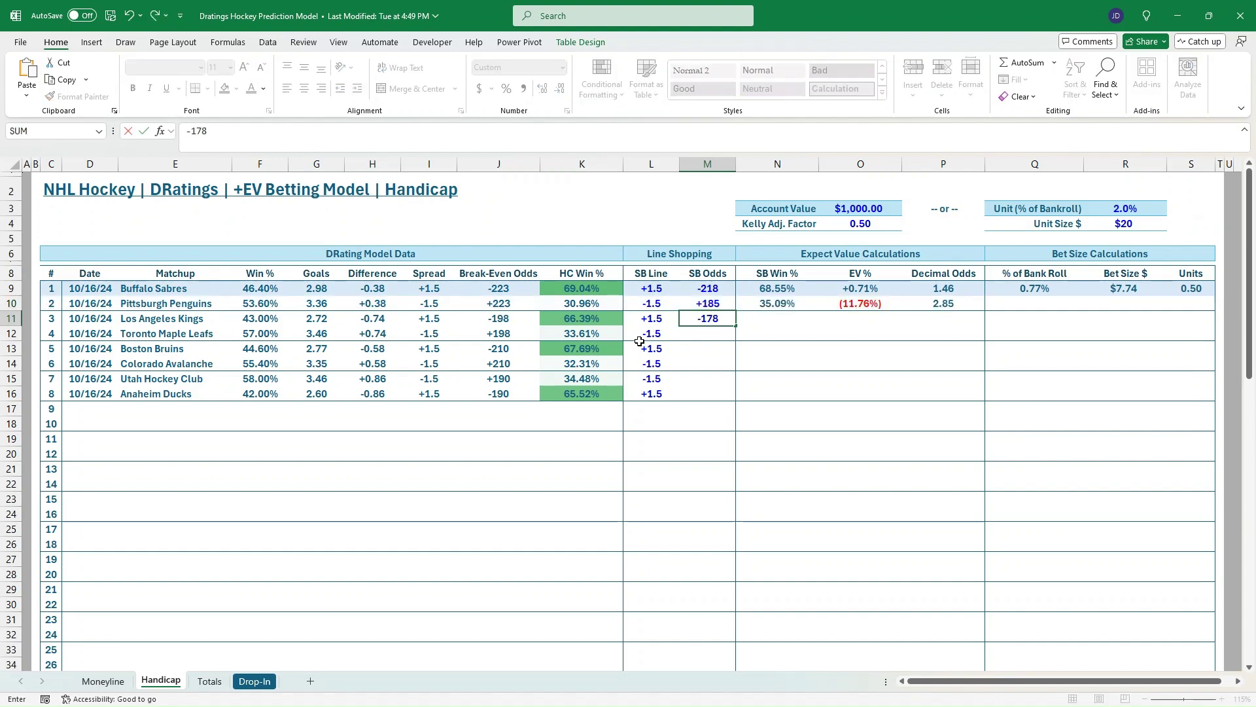
pyautogui.press('Return')
pyautogui.write('150')
pyautogui.press('Return')
# - Enter SB Odds -245 Bruins, +205 Avalanche, +188 Utah and -225 Ducks
pyautogui.write('-25')
pyautogui.press('Escape')
pyautogui.write('-245')
pyautogui.press('Return')
pyautogui.write('205')
pyautogui.press('Return')
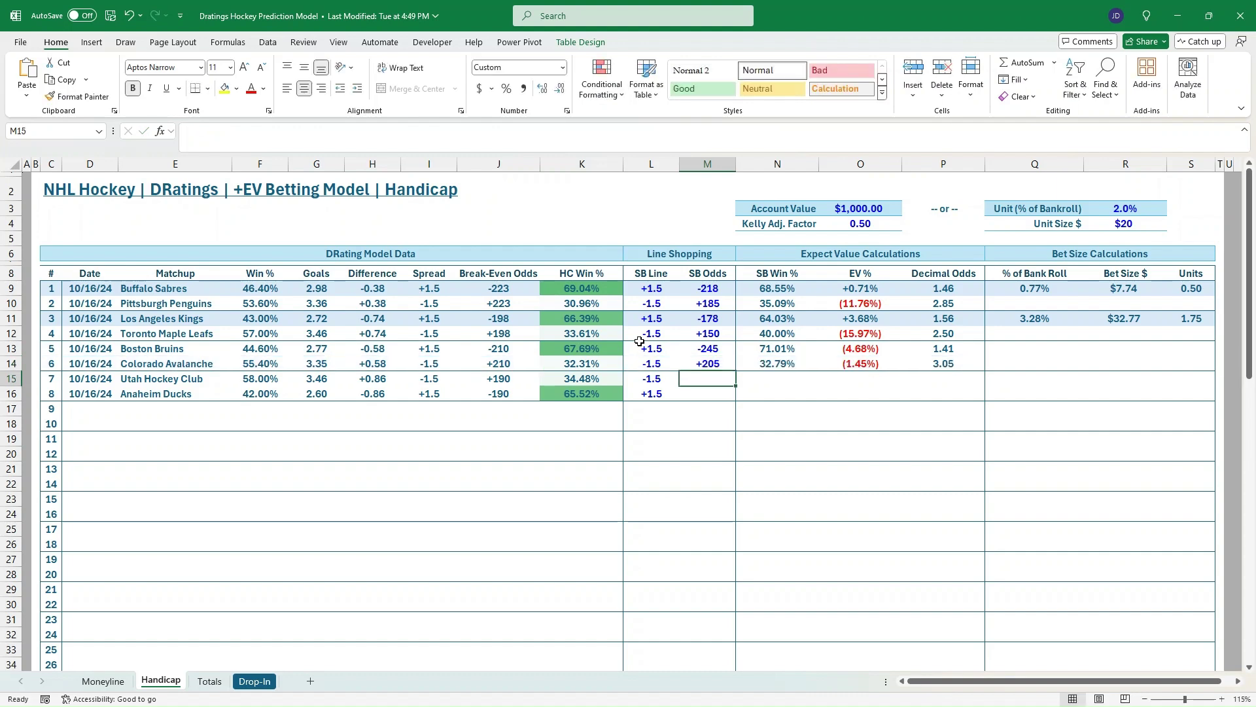
pyautogui.write('185')
pyautogui.press('BackSpace')
pyautogui.write('8')
pyautogui.press('Return')
pyautogui.write('-225')
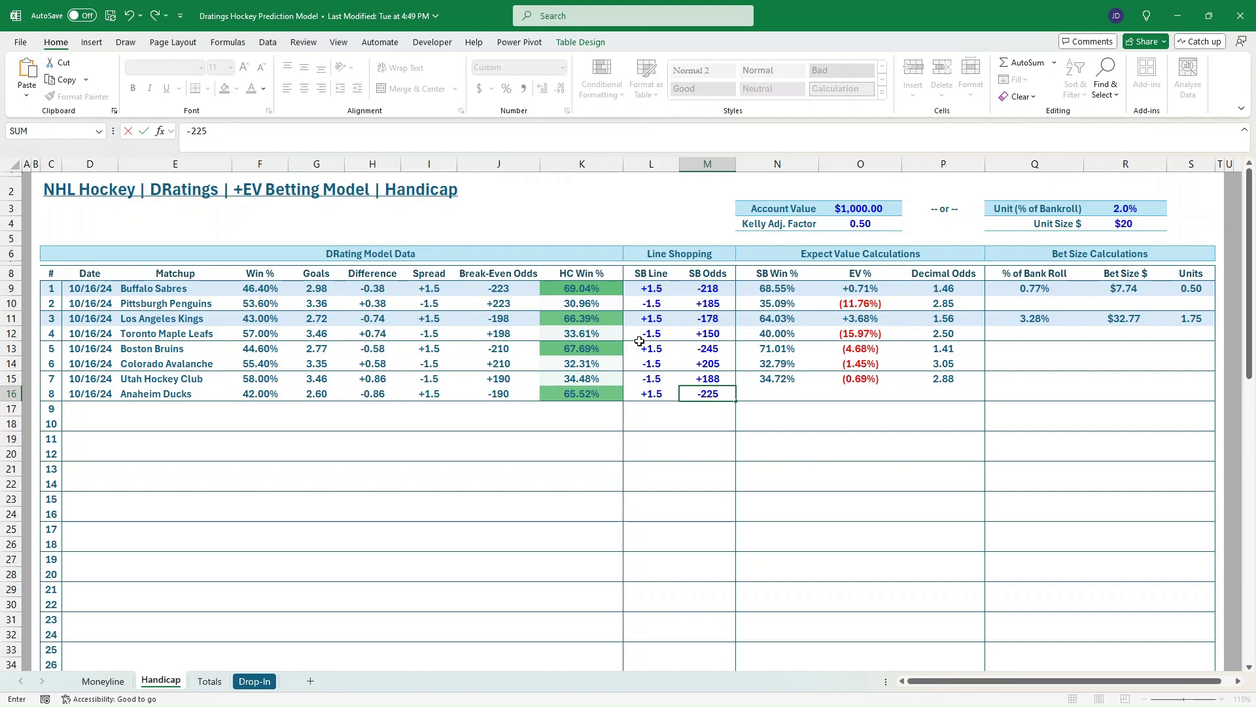
pyautogui.press('Return')
pyautogui.press('Up')
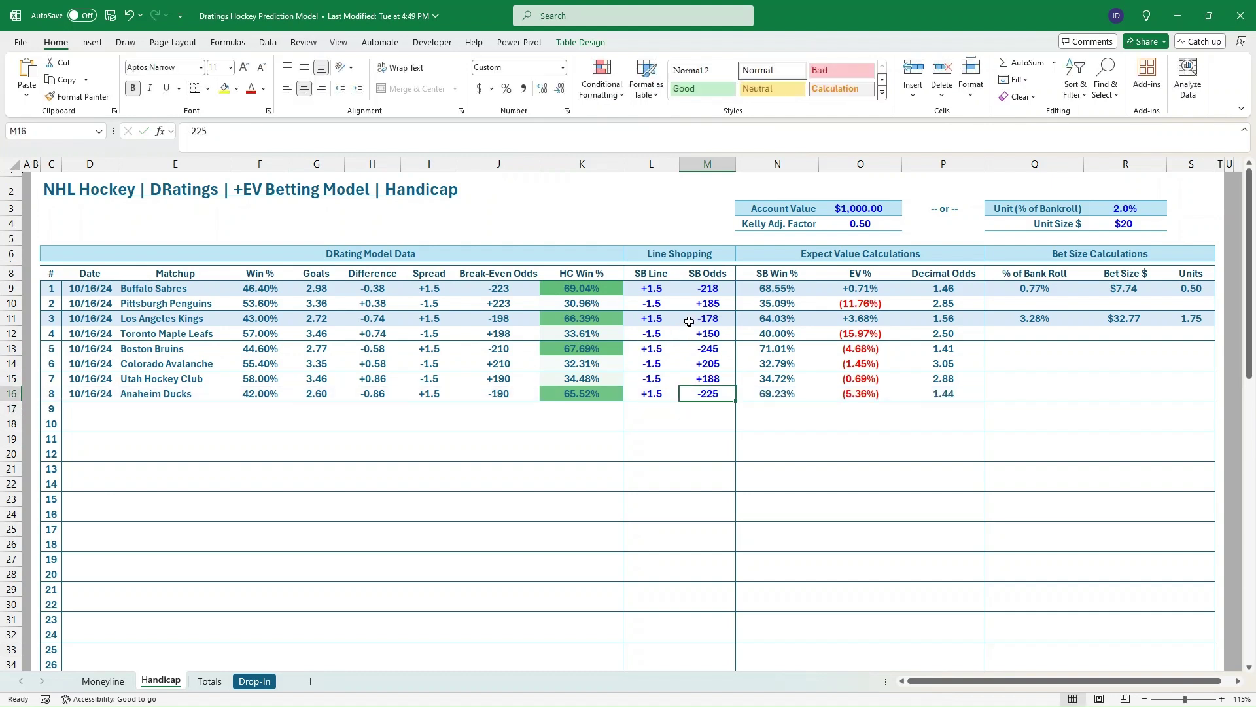
pyautogui.click(691, 320)
pyautogui.click(704, 289)
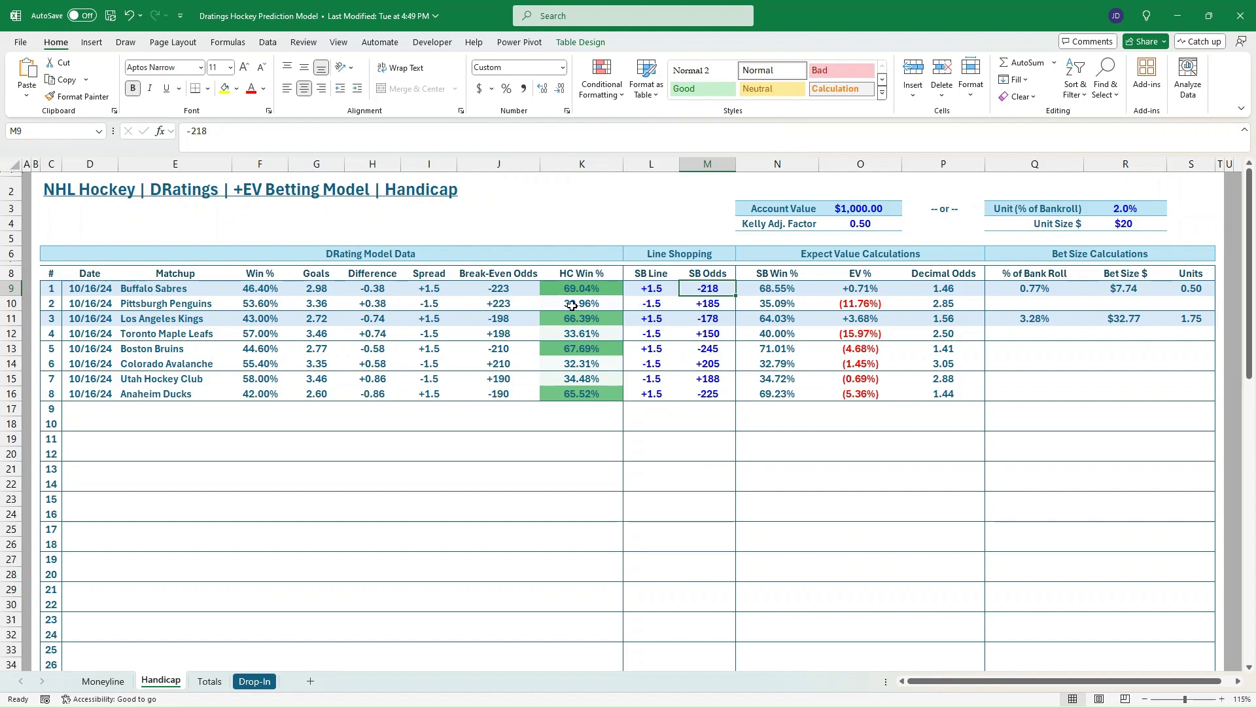
pyautogui.click(386, 288)
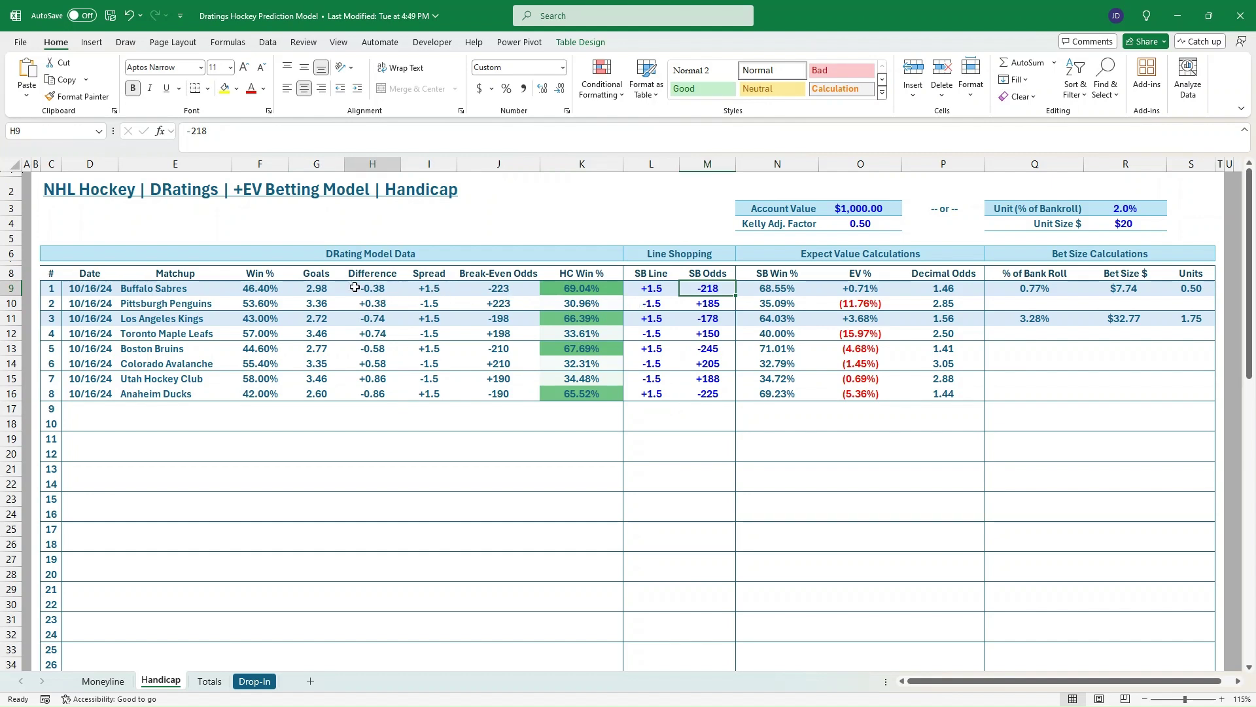
pyautogui.click(268, 289)
pyautogui.click(273, 302)
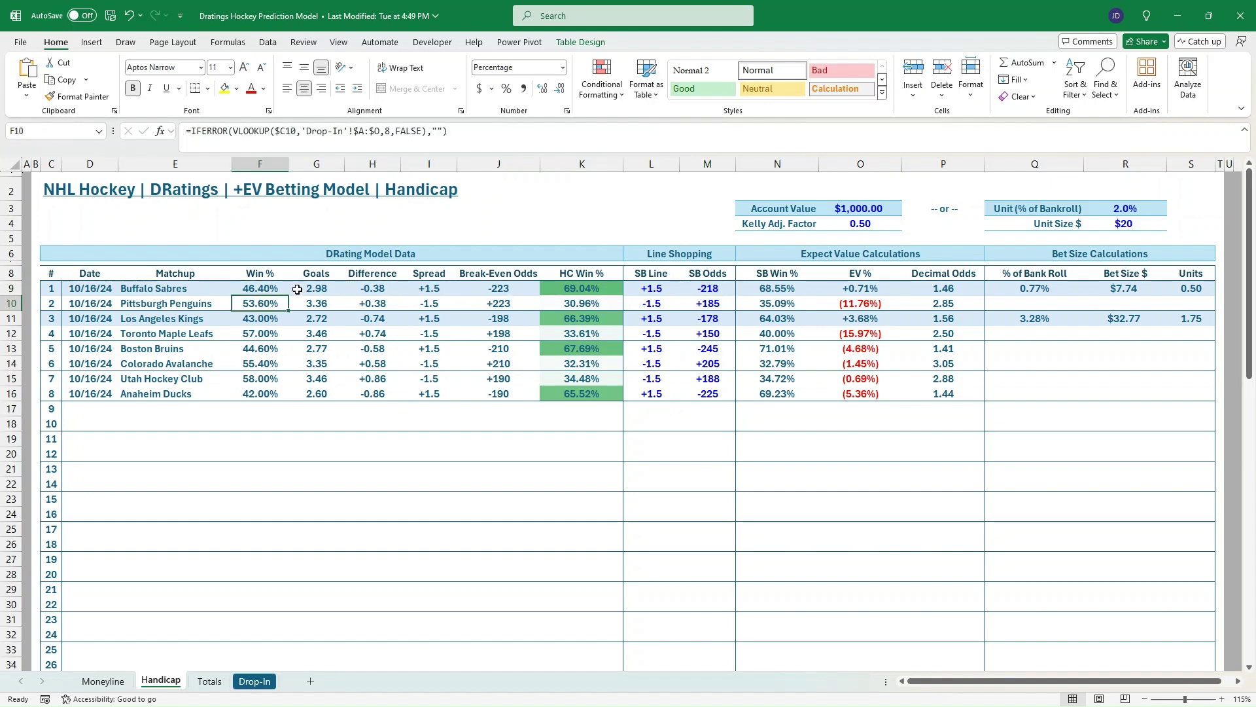
pyautogui.click(372, 298)
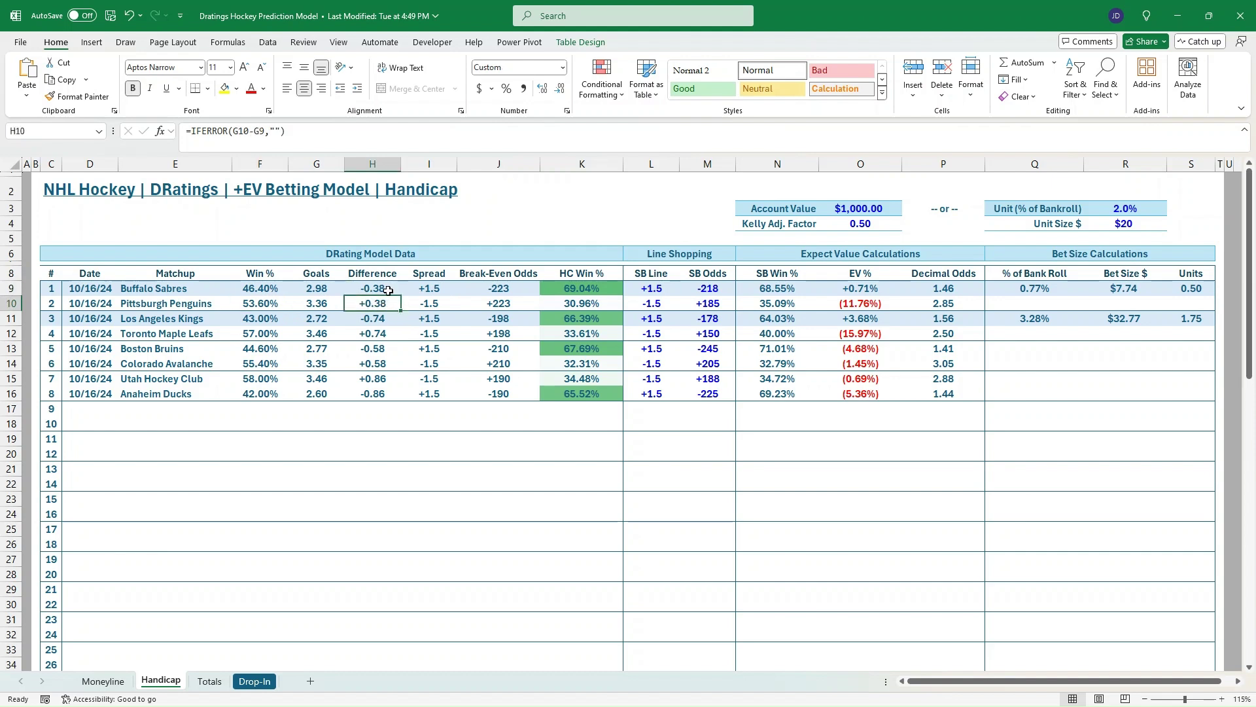
pyautogui.click(427, 293)
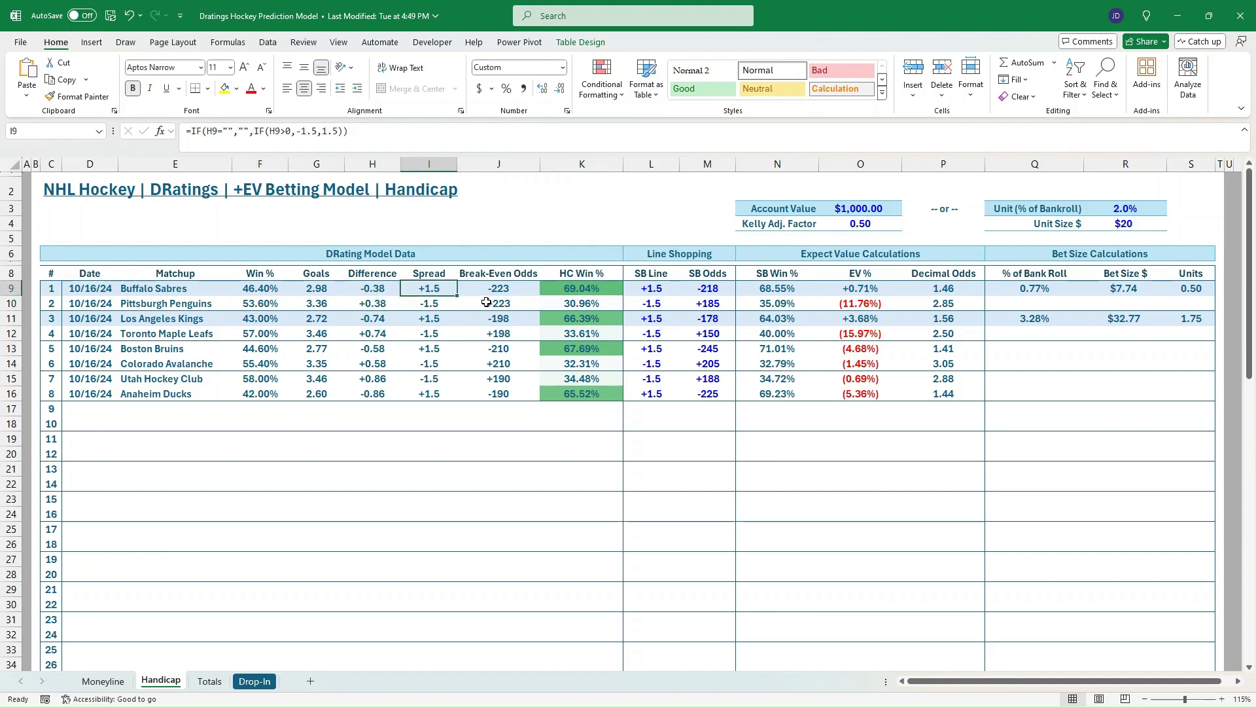
pyautogui.click(510, 289)
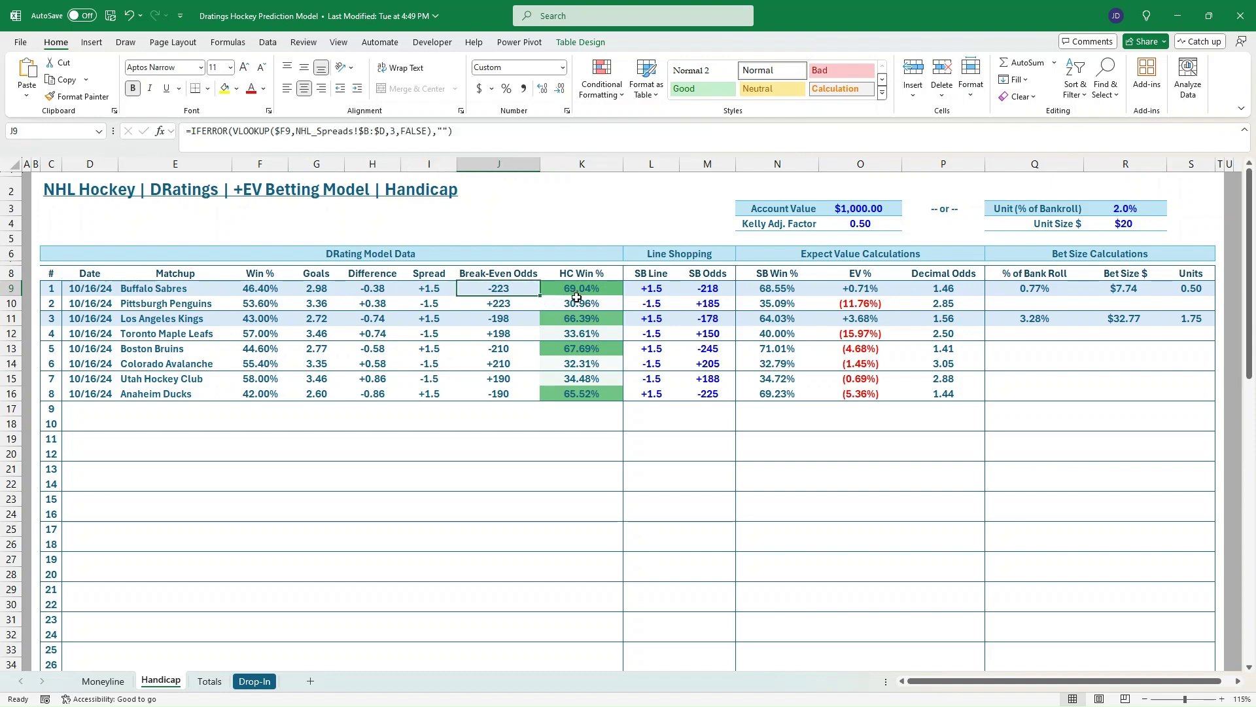
pyautogui.click(690, 292)
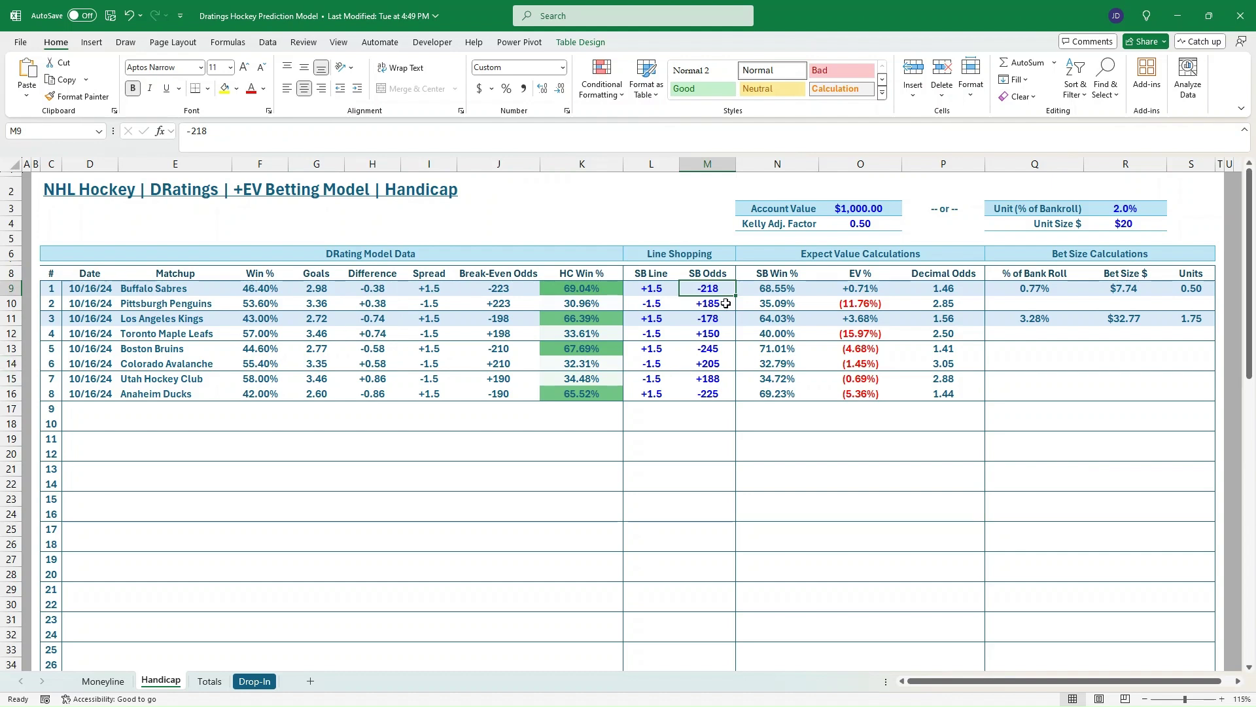
pyautogui.click(844, 285)
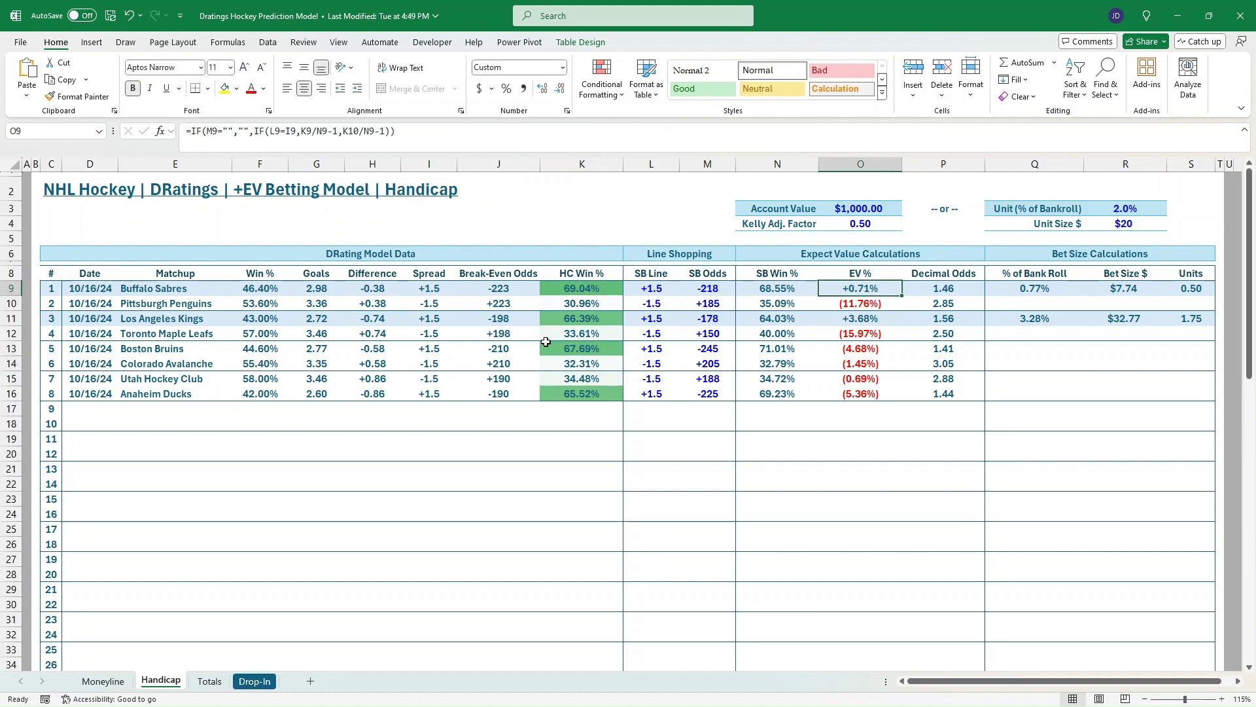
pyautogui.click(1133, 293)
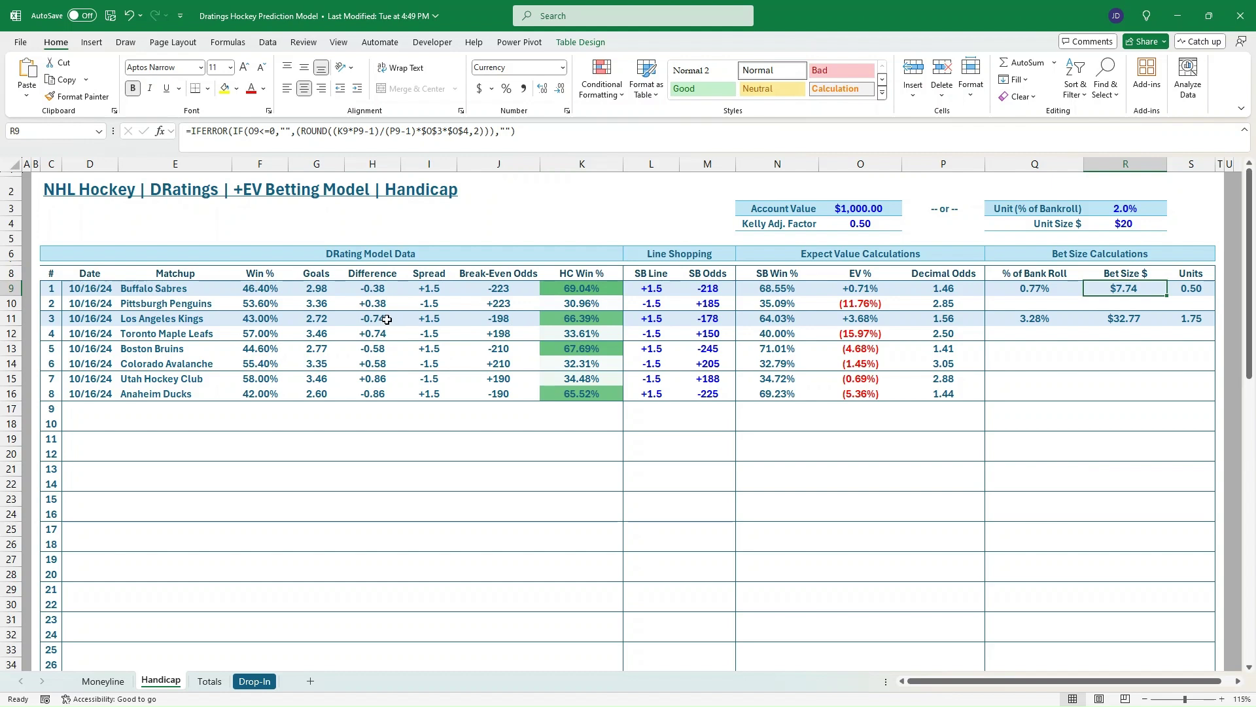
pyautogui.click(419, 324)
pyautogui.click(384, 324)
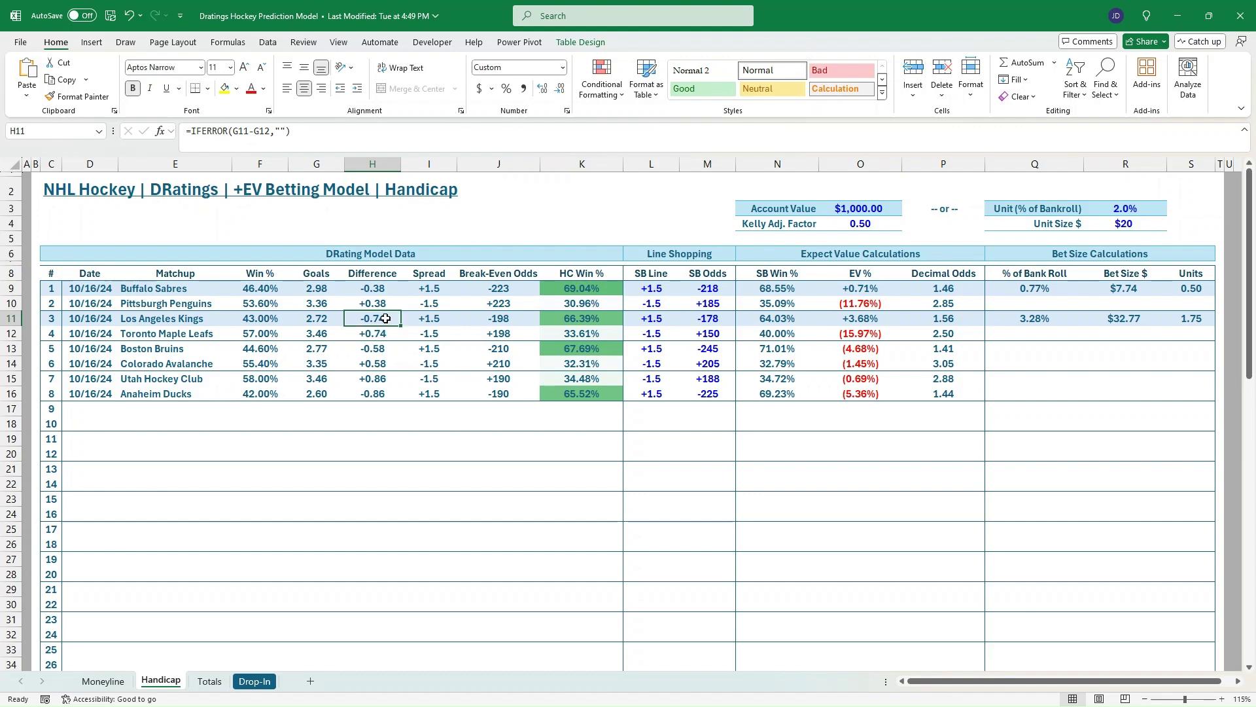
pyautogui.click(429, 320)
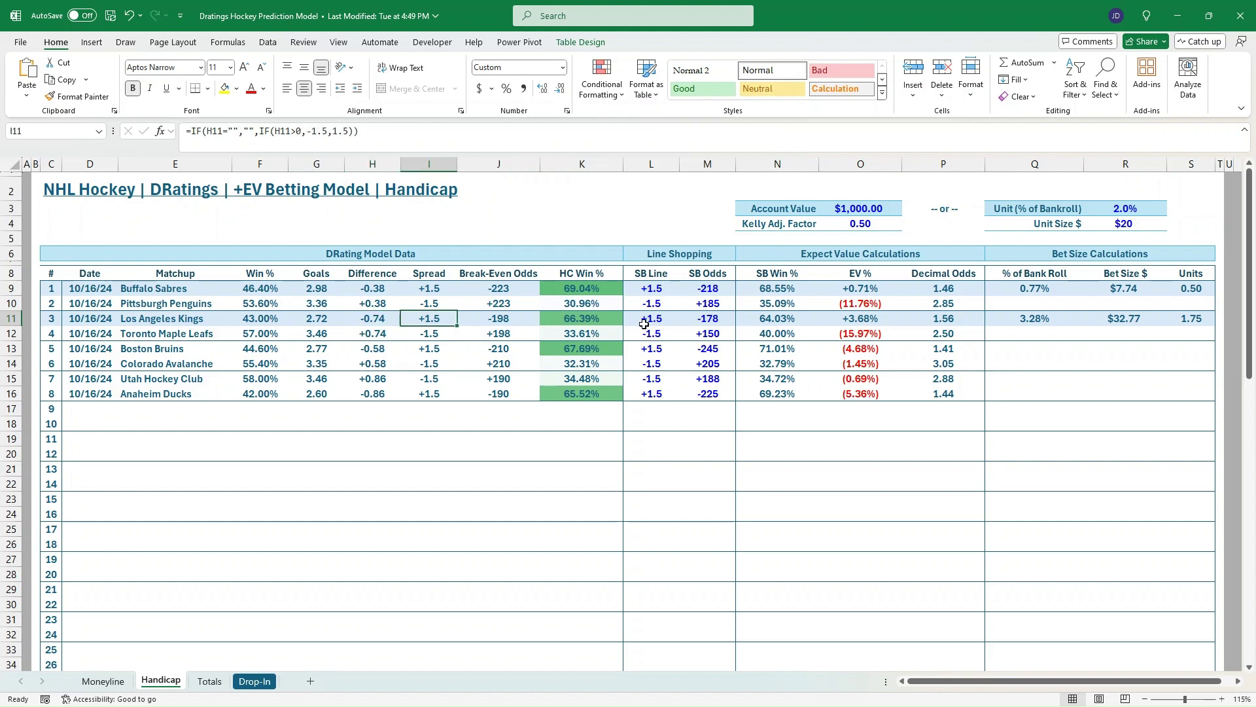
pyautogui.click(644, 321)
pyautogui.click(703, 320)
pyautogui.click(518, 322)
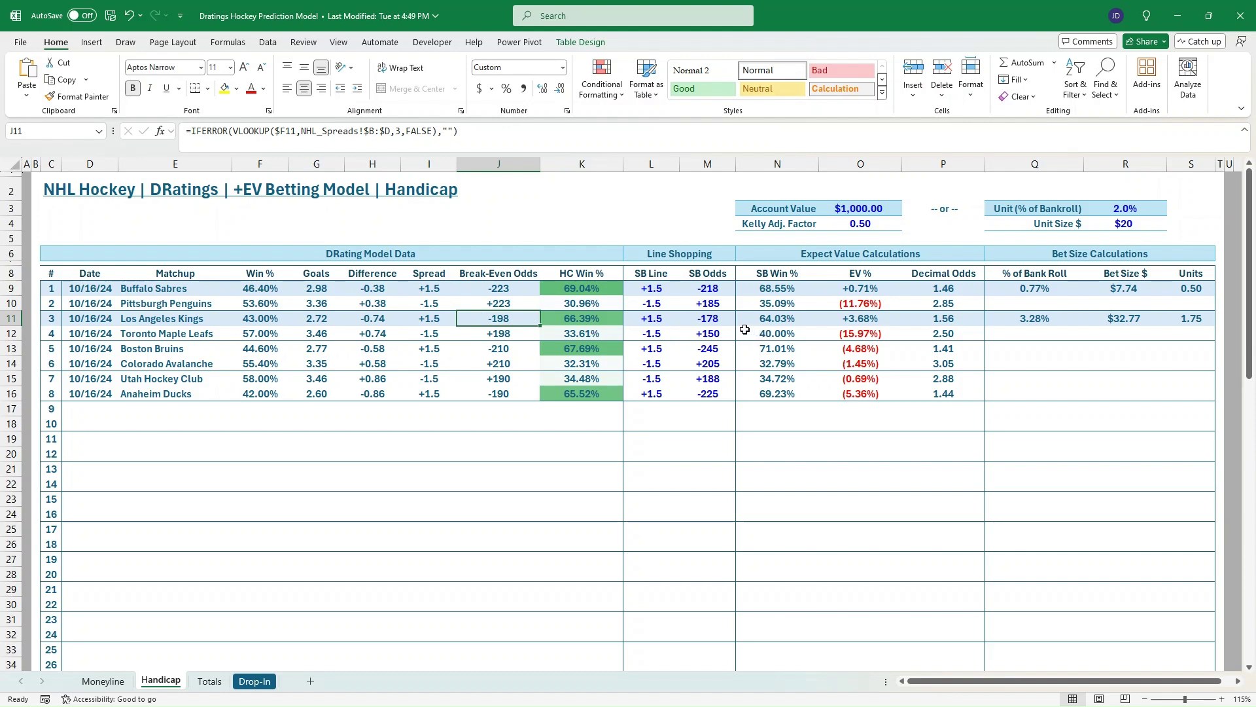
pyautogui.click(879, 321)
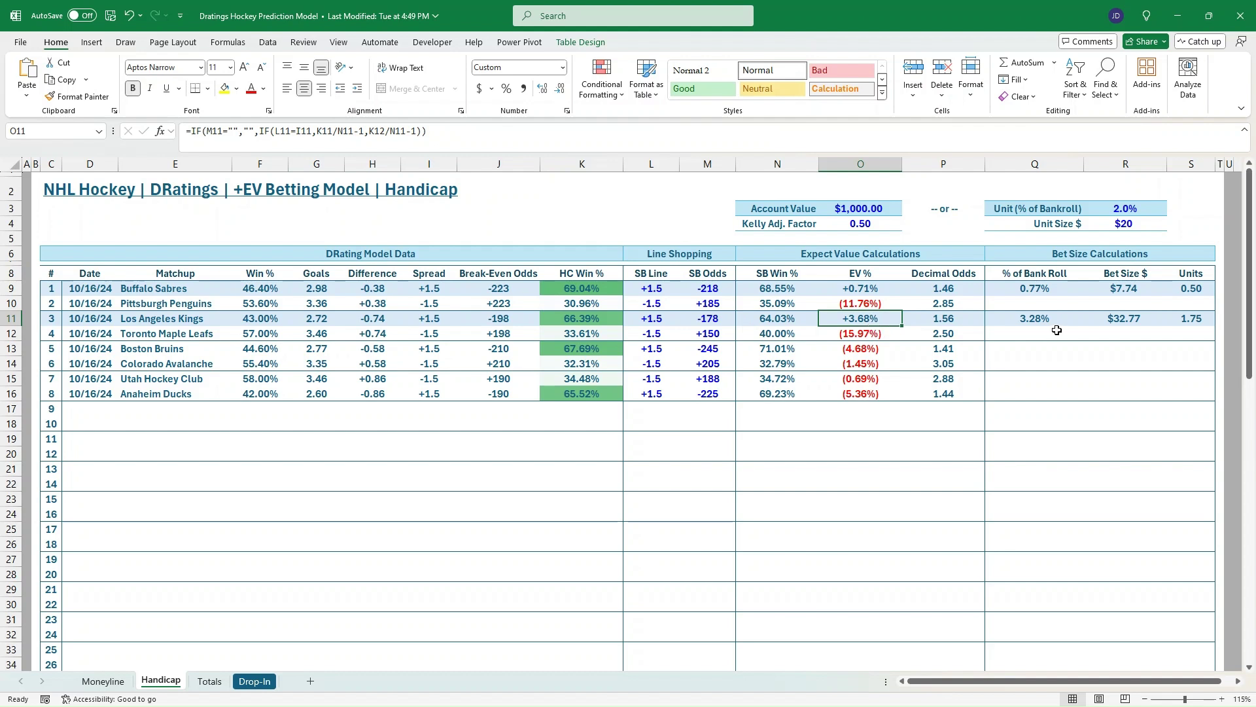
pyautogui.click(1138, 320)
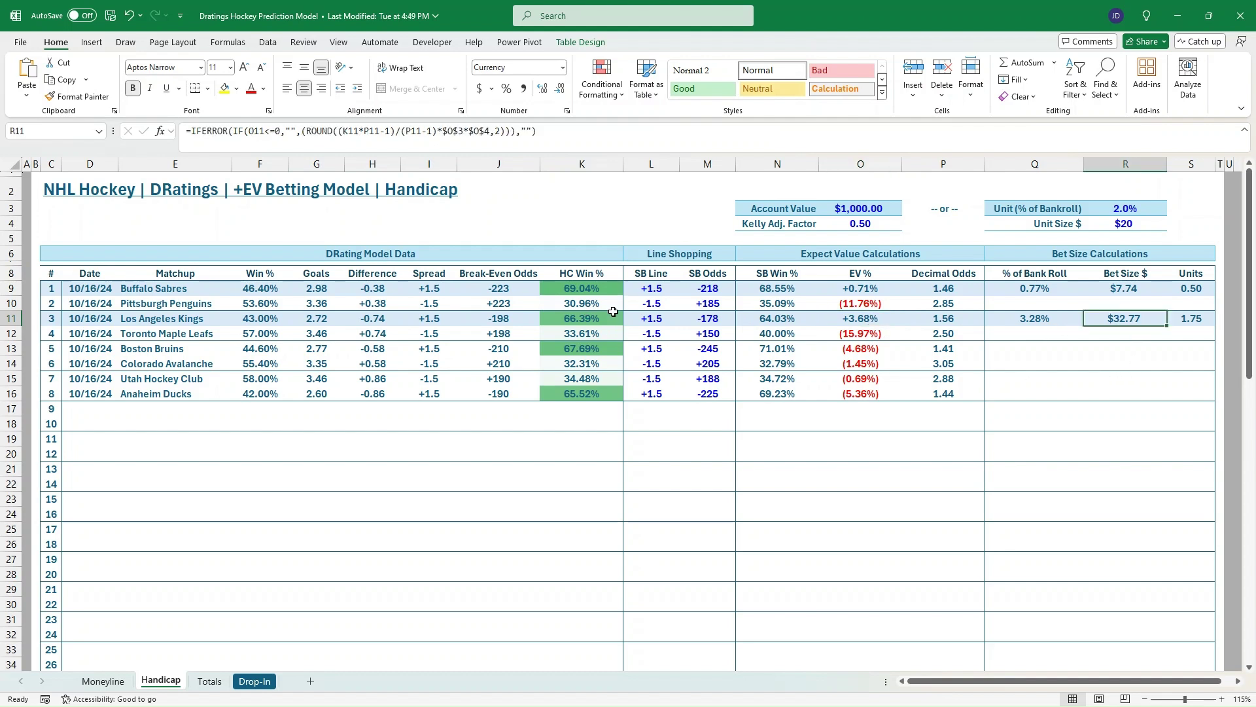
# - On the Totals sheet, clear all the old sportsbook lines and odds
pyautogui.click(200, 681)
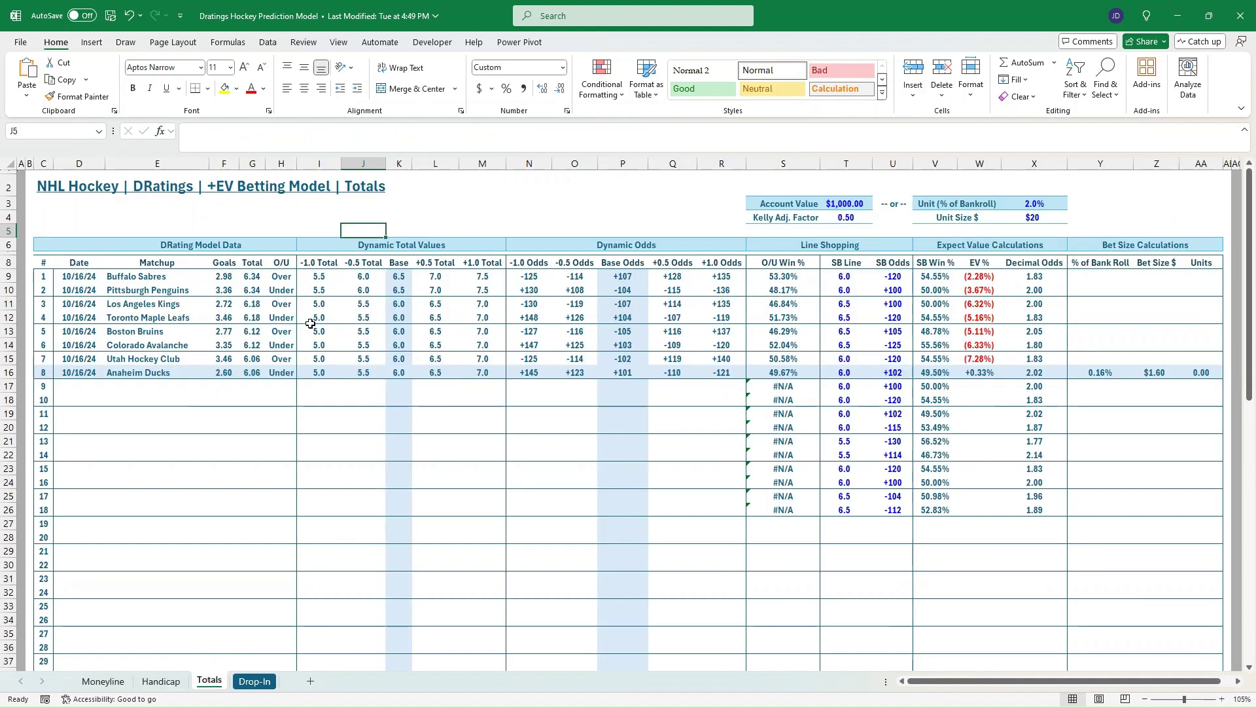
pyautogui.click(844, 276)
pyautogui.moveTo(844, 276); pyautogui.dragTo(886, 509)
pyautogui.press('Delete')
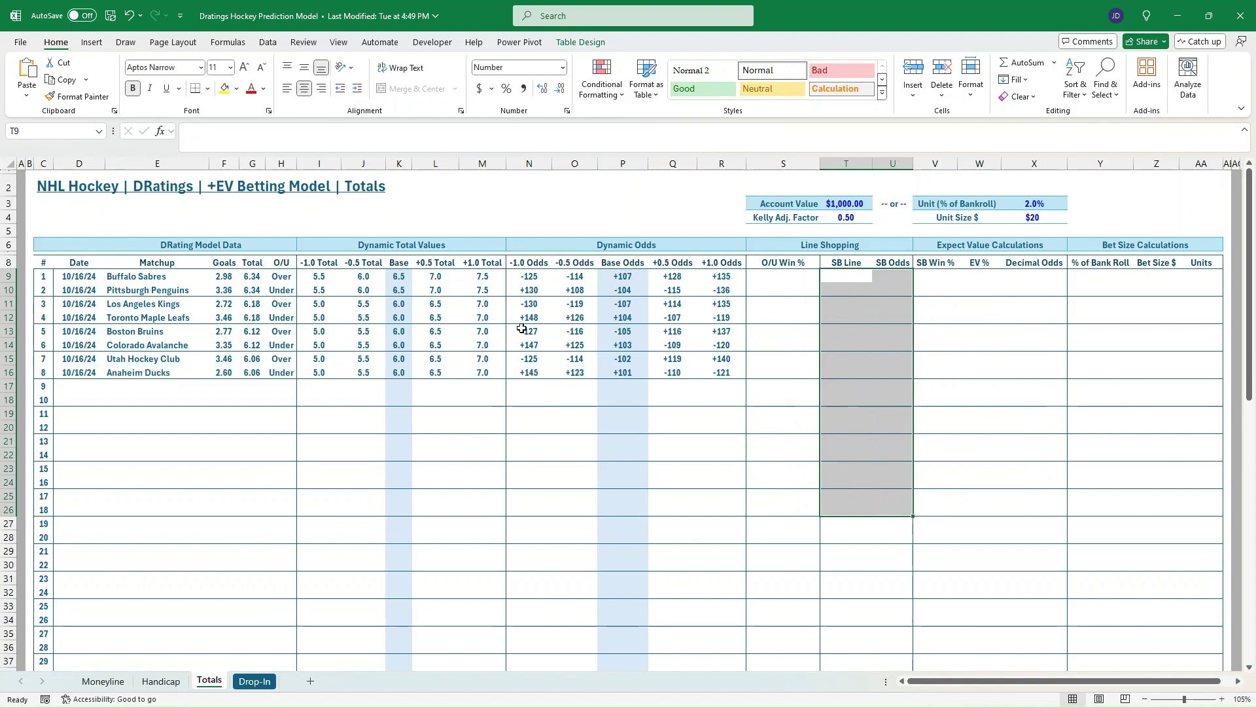
# - Review the base total rounding, projected goals, game total and O/U Win % formulas
pyautogui.click(394, 278)
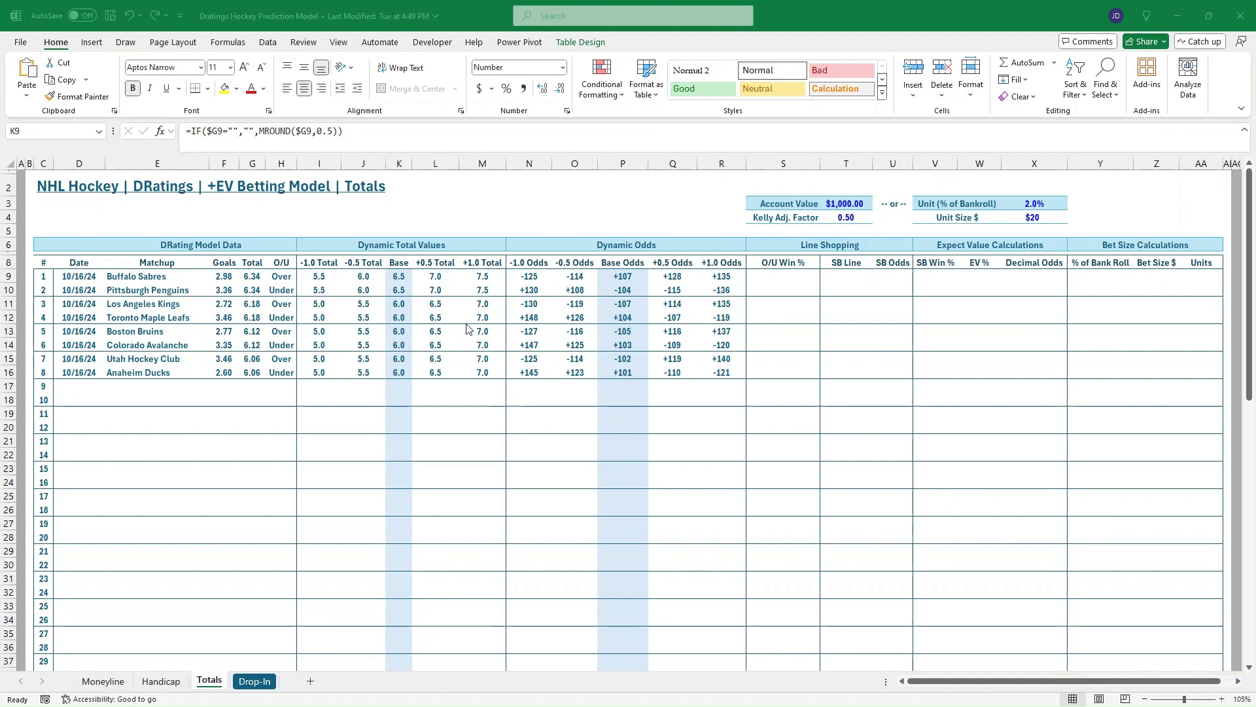
pyautogui.click(224, 276)
pyautogui.click(221, 289)
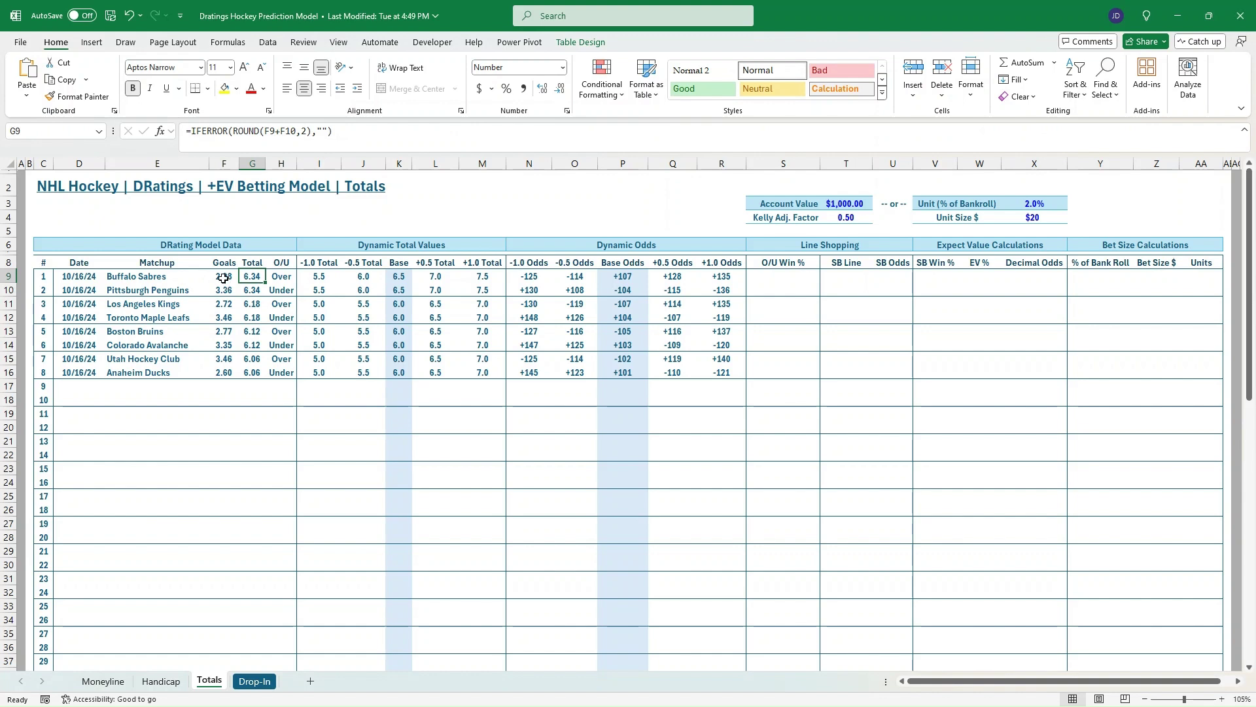
pyautogui.moveTo(224, 276); pyautogui.dragTo(226, 290)
pyautogui.click(252, 276)
pyautogui.click(249, 303)
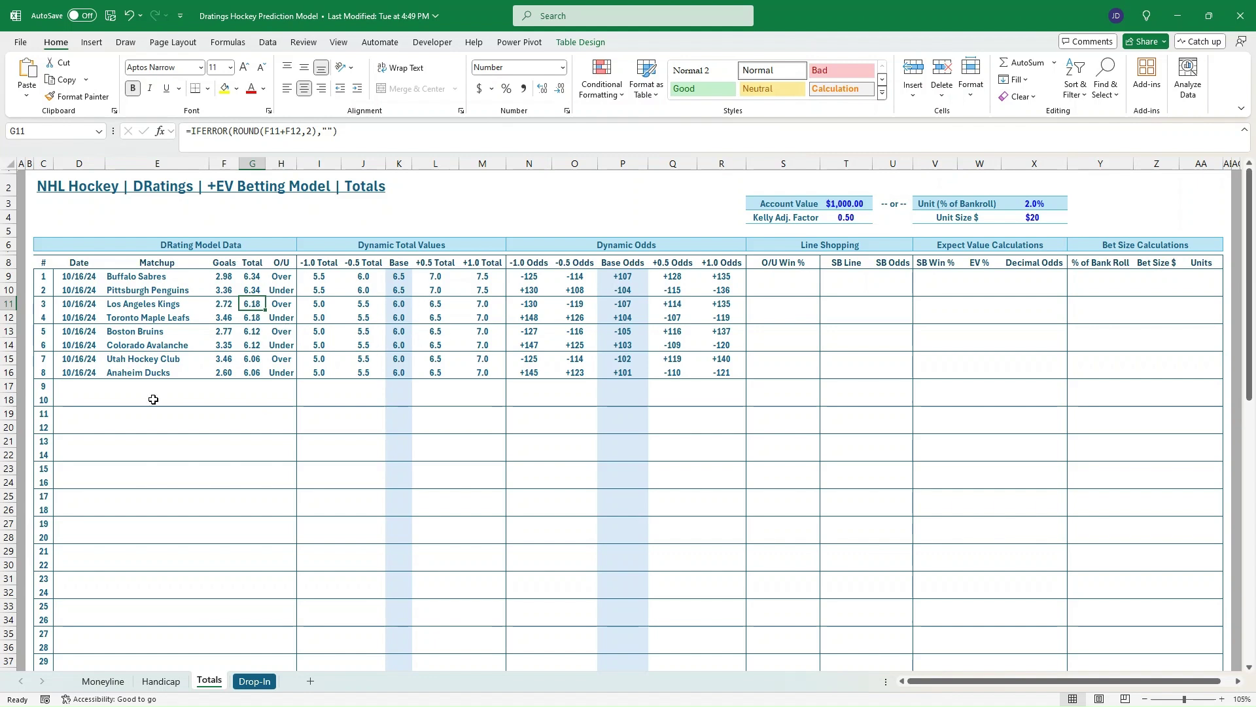
pyautogui.click(768, 277)
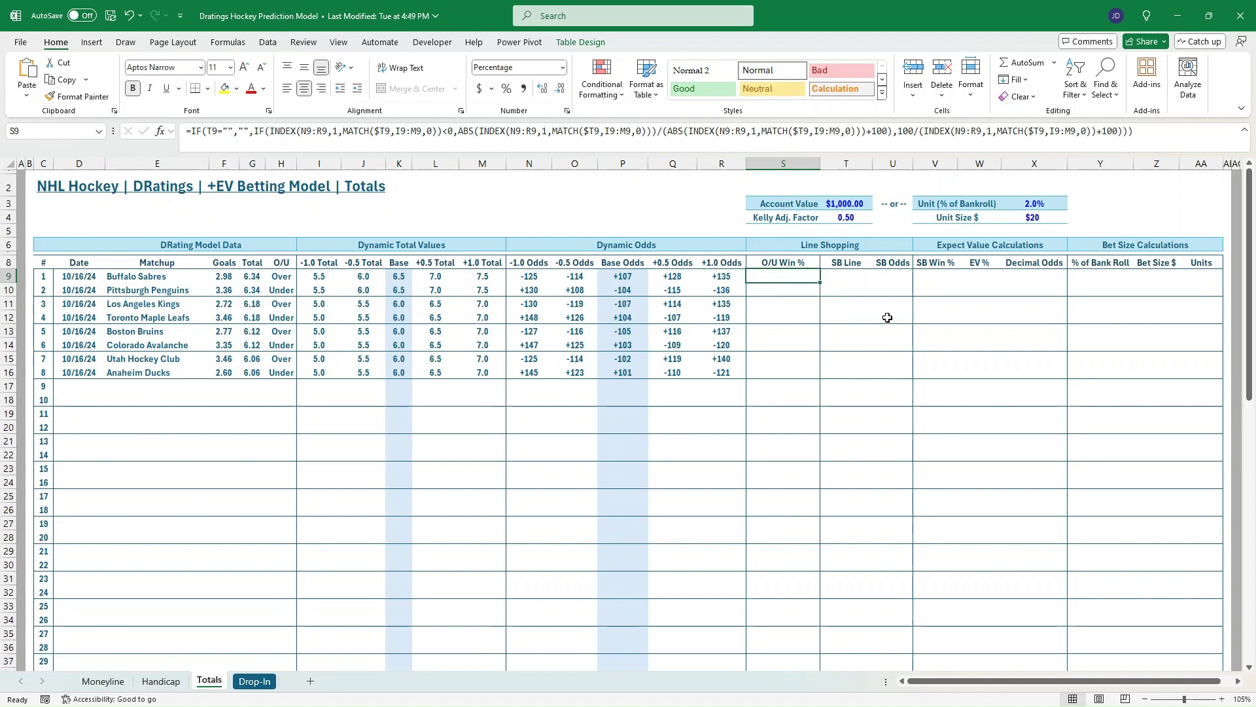
# - Enter a 6.0 SB Line for both Buffalo and Pittsburgh
pyautogui.press('Right')
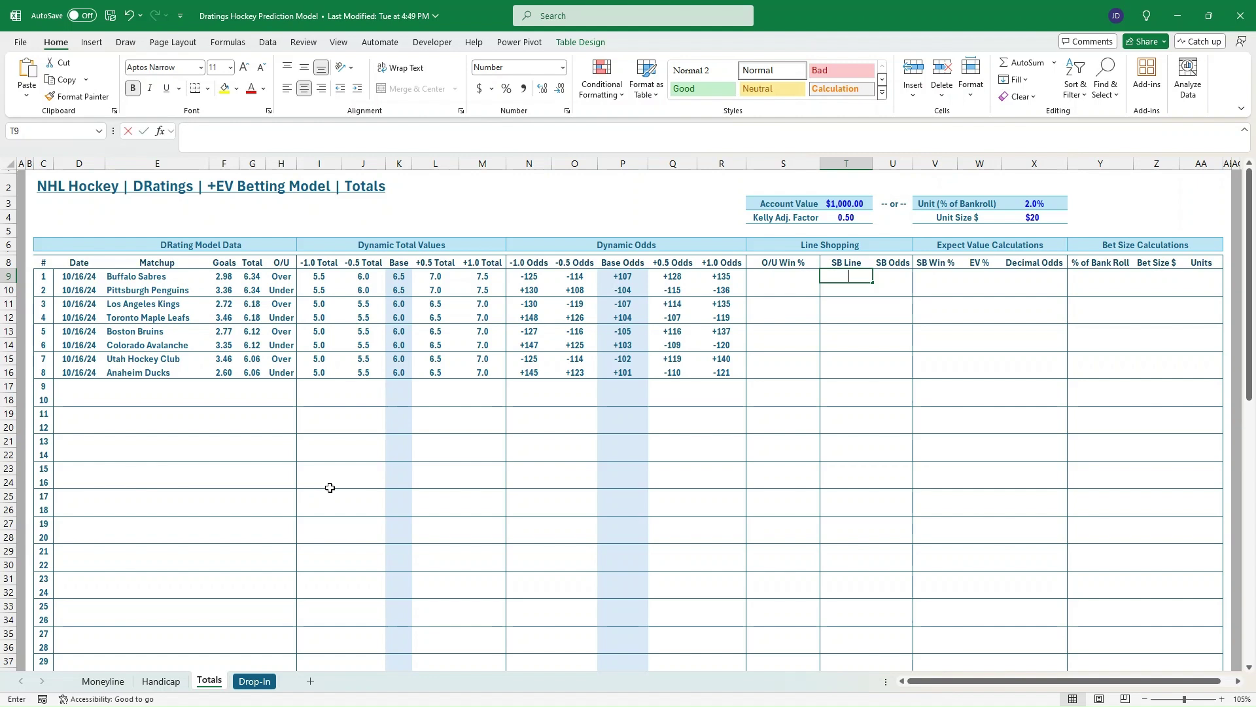
pyautogui.write('6')
pyautogui.press('Left')
pyautogui.press('Down')
pyautogui.write('6')
pyautogui.press('Escape')
pyautogui.press('Right')
pyautogui.write('6')
pyautogui.press('Return')
pyautogui.press('Up')
pyautogui.press('Up')
# - Give Buffalo odds of -120 and Pittsburgh +100, then check the EV results
pyautogui.press('Right')
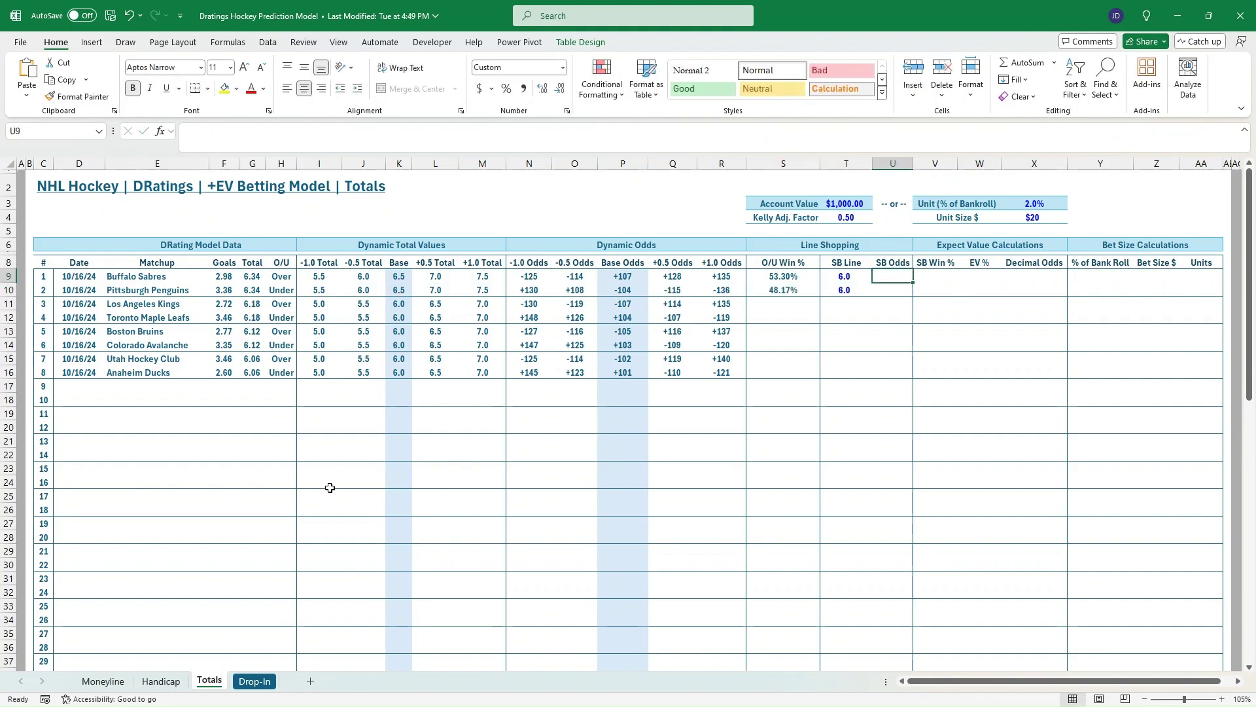
pyautogui.write('-120')
pyautogui.press('Return')
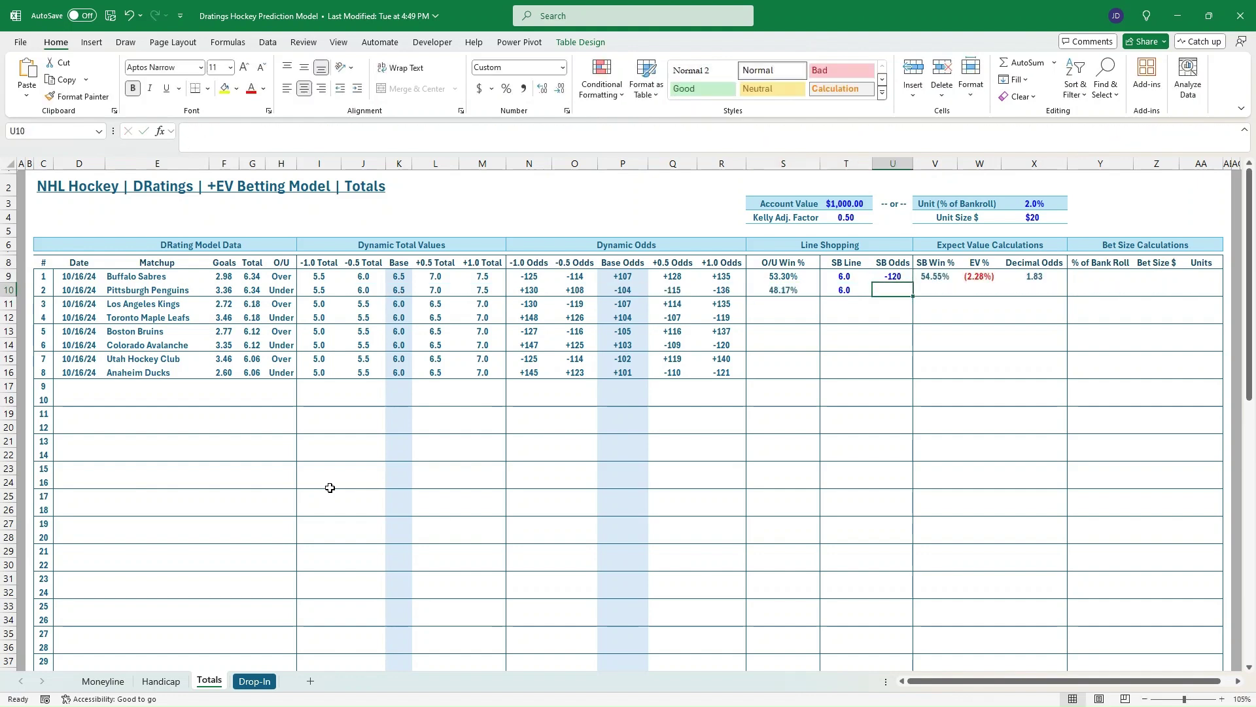
pyautogui.write('100')
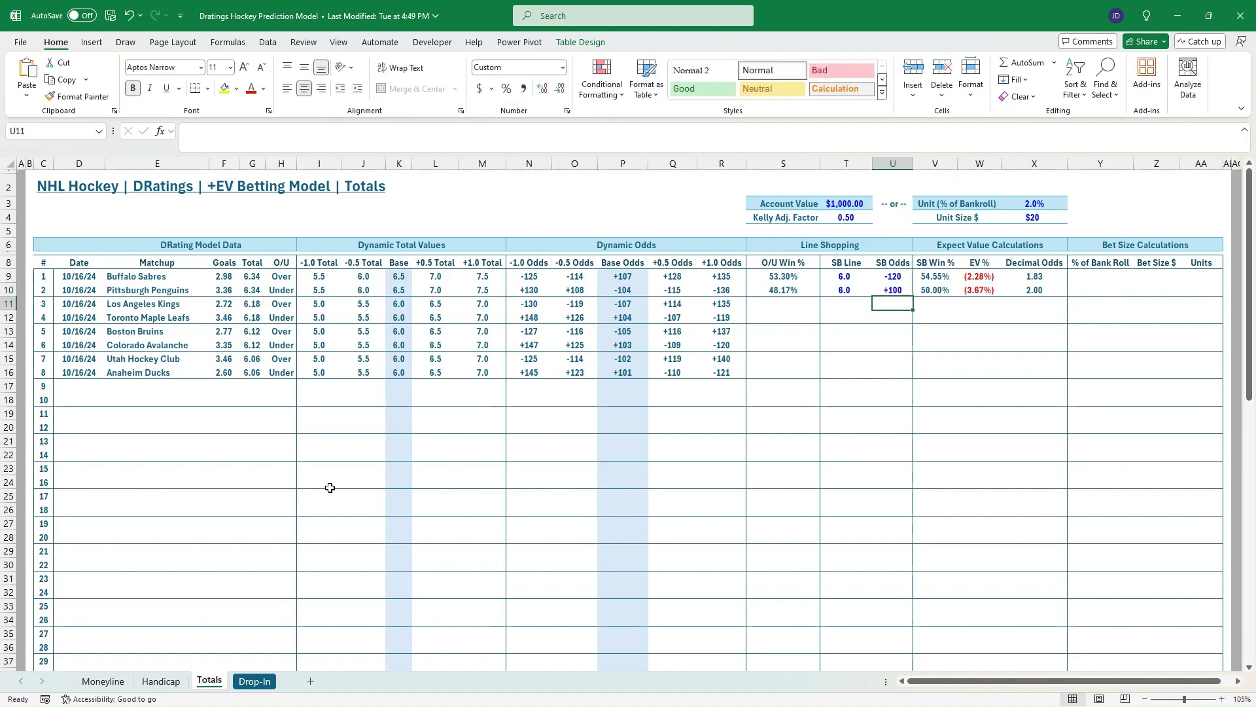
pyautogui.press('Up')
pyautogui.press('Up')
pyautogui.press('Right')
pyautogui.press('Right')
pyautogui.press('Down')
pyautogui.press('Left')
pyautogui.press('Left')
pyautogui.press('Left')
pyautogui.press('Up')
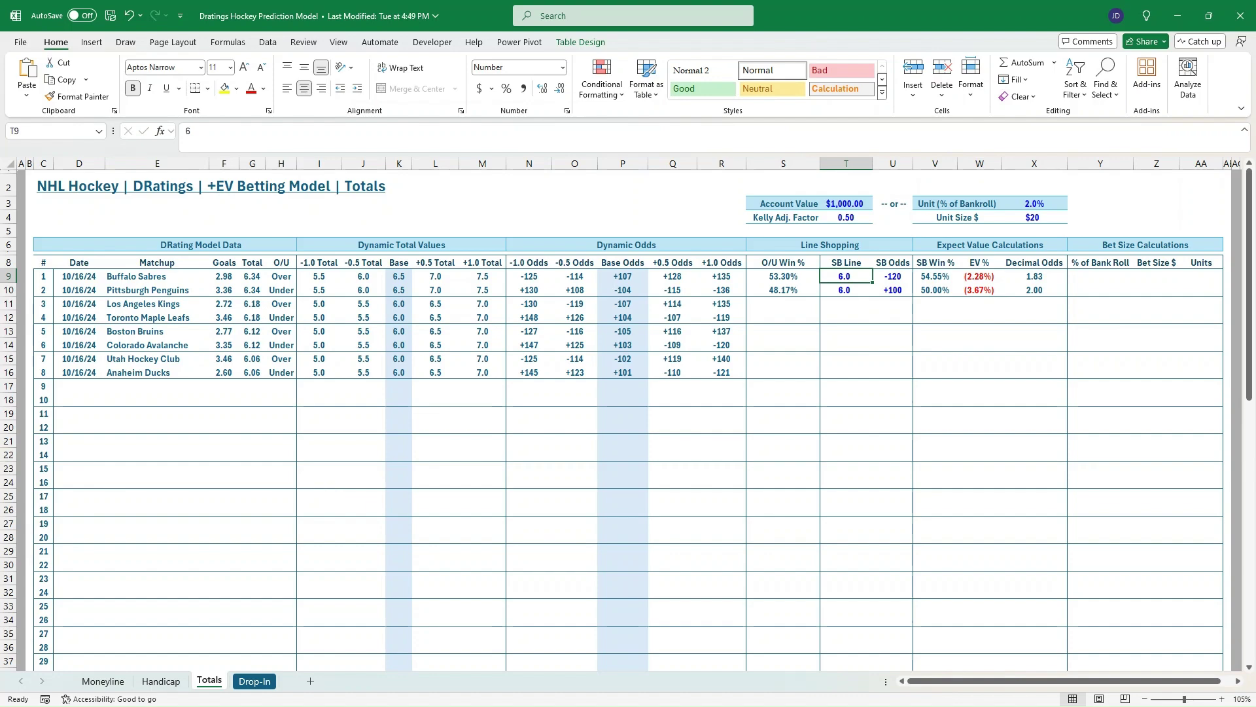
pyautogui.moveTo(0, 144); pyautogui.dragTo(787, 146)
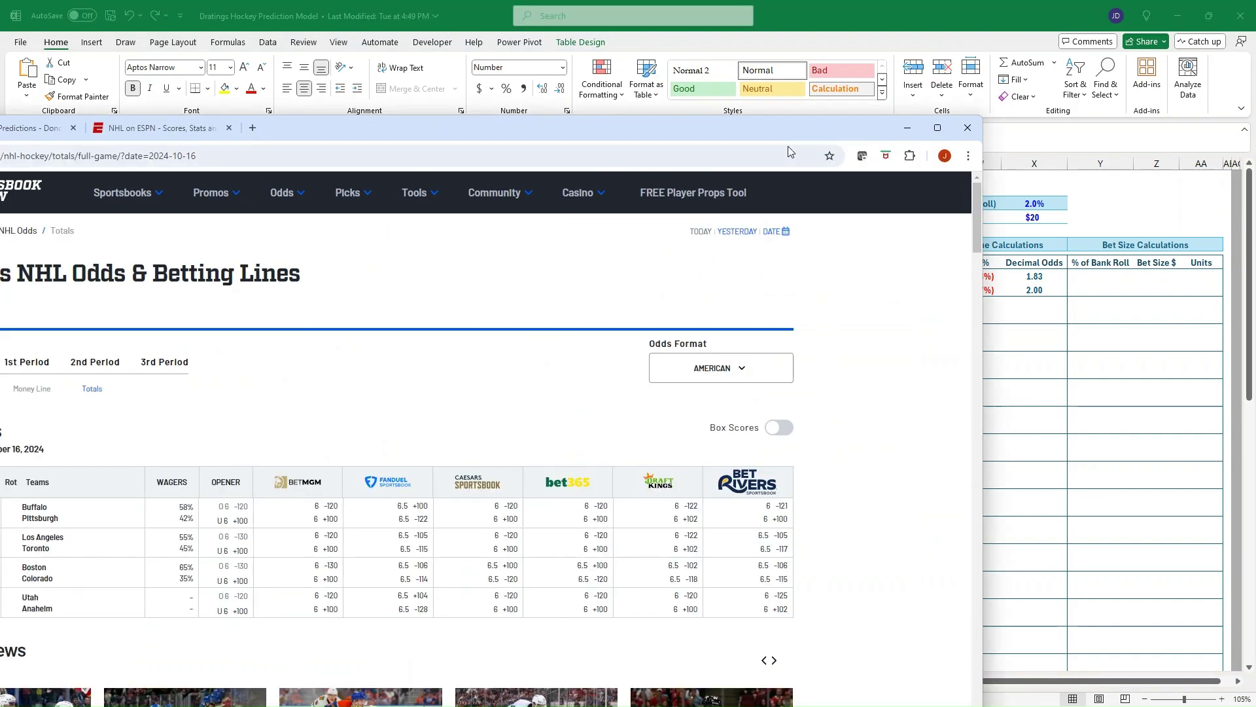
pyautogui.click(937, 127)
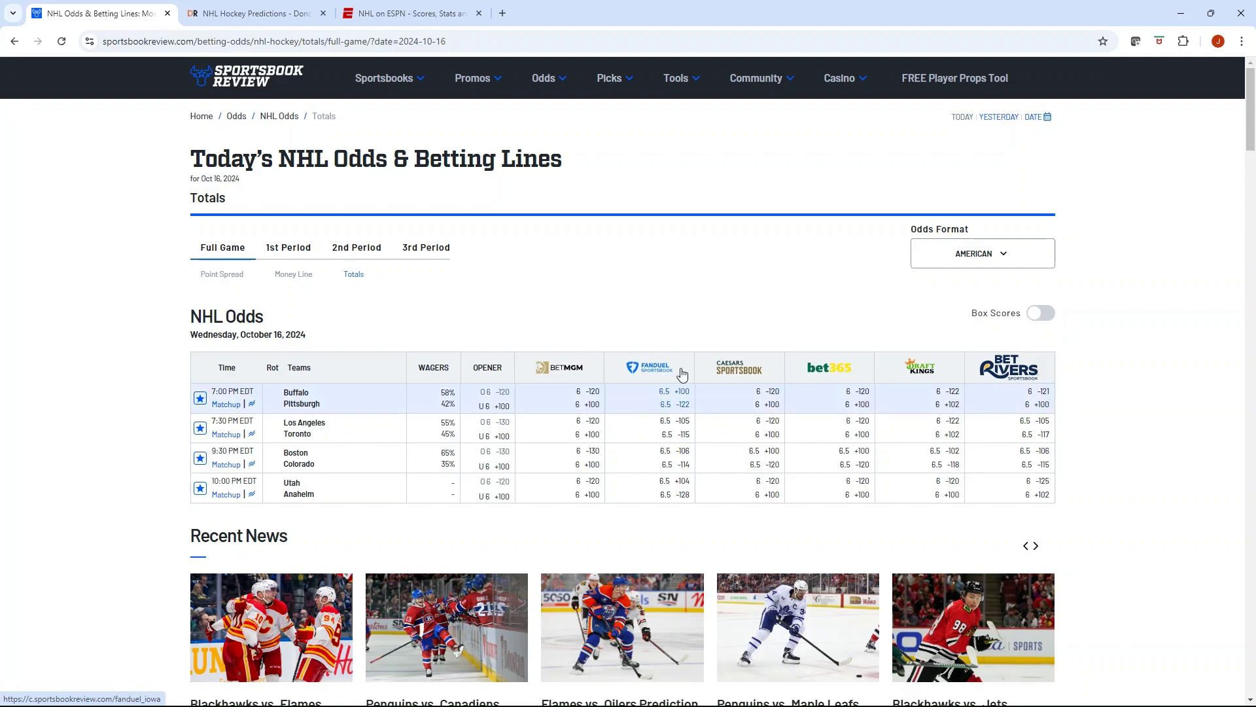
pyautogui.hotkey('alt', 'Tab')
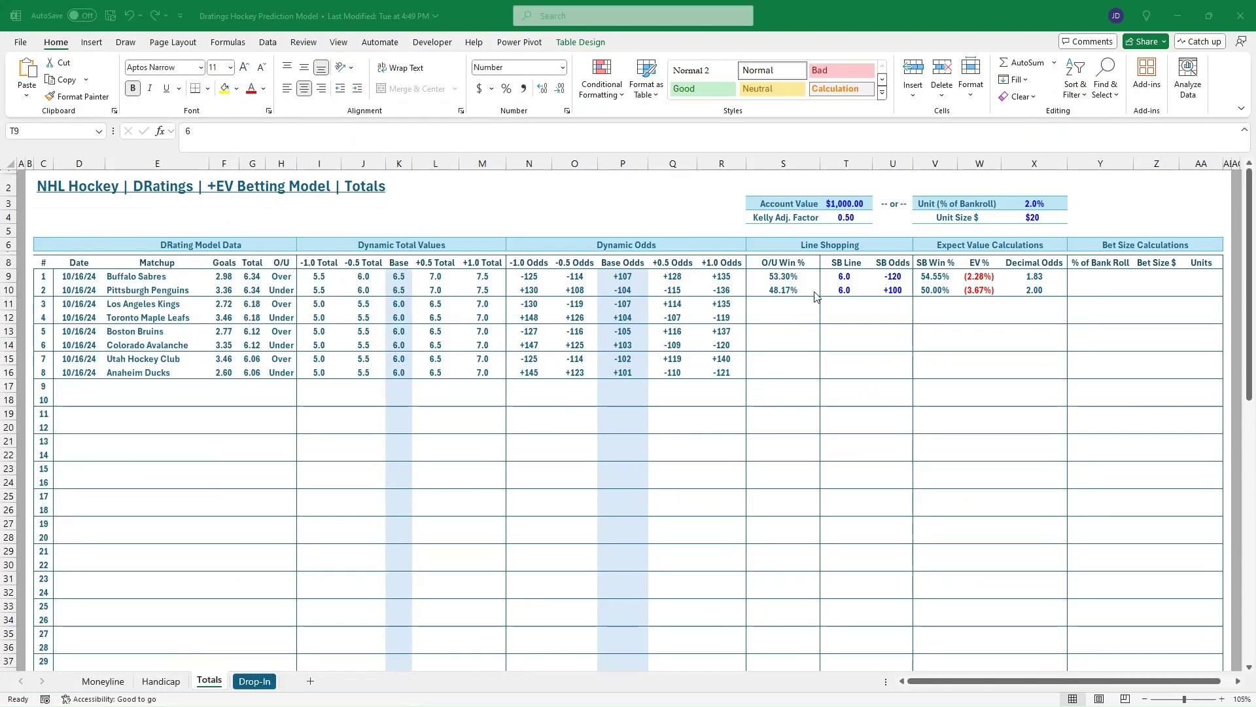
# - Change Buffalo and Pittsburgh to a 6.5 line with odds +100 and -122
pyautogui.write('6.5')
pyautogui.press('Return')
pyautogui.write('6.5')
pyautogui.press('Tab')
pyautogui.press('Up')
pyautogui.write('100')
pyautogui.press('Return')
pyautogui.press('BackSpace')
pyautogui.press('BackSpace')
pyautogui.press('BackSpace')
pyautogui.write('-122')
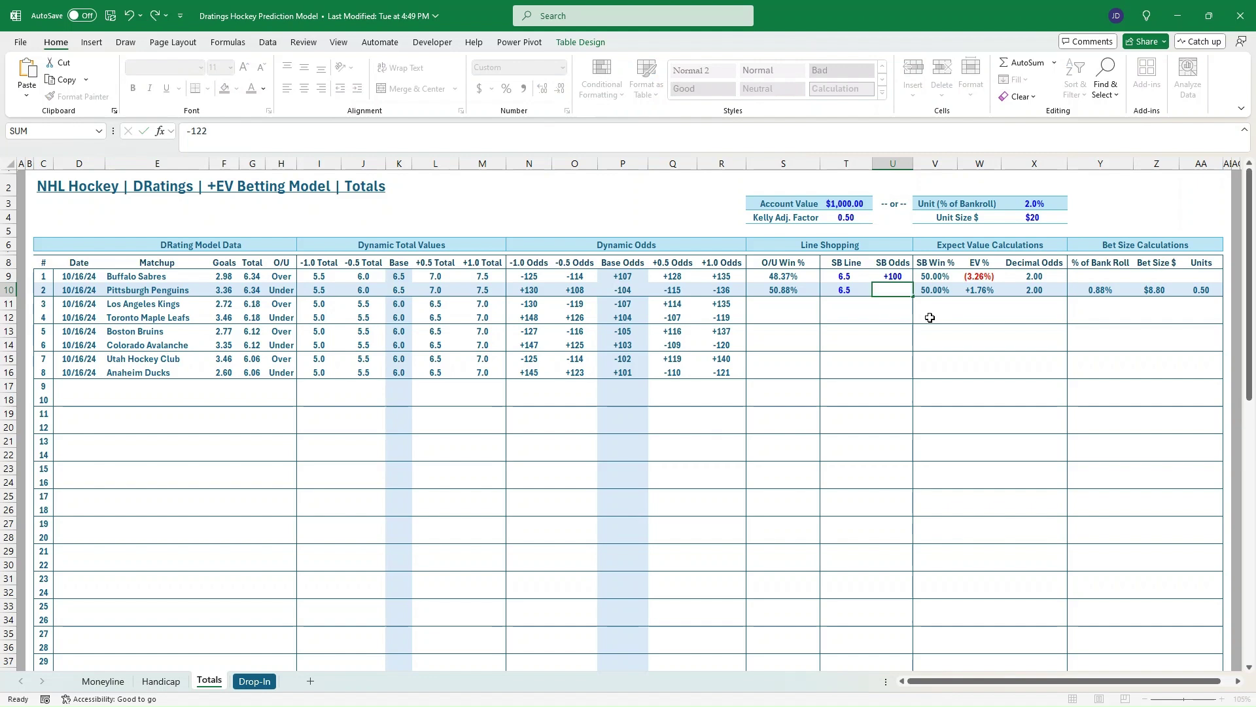
pyautogui.press('Return')
pyautogui.press('Up')
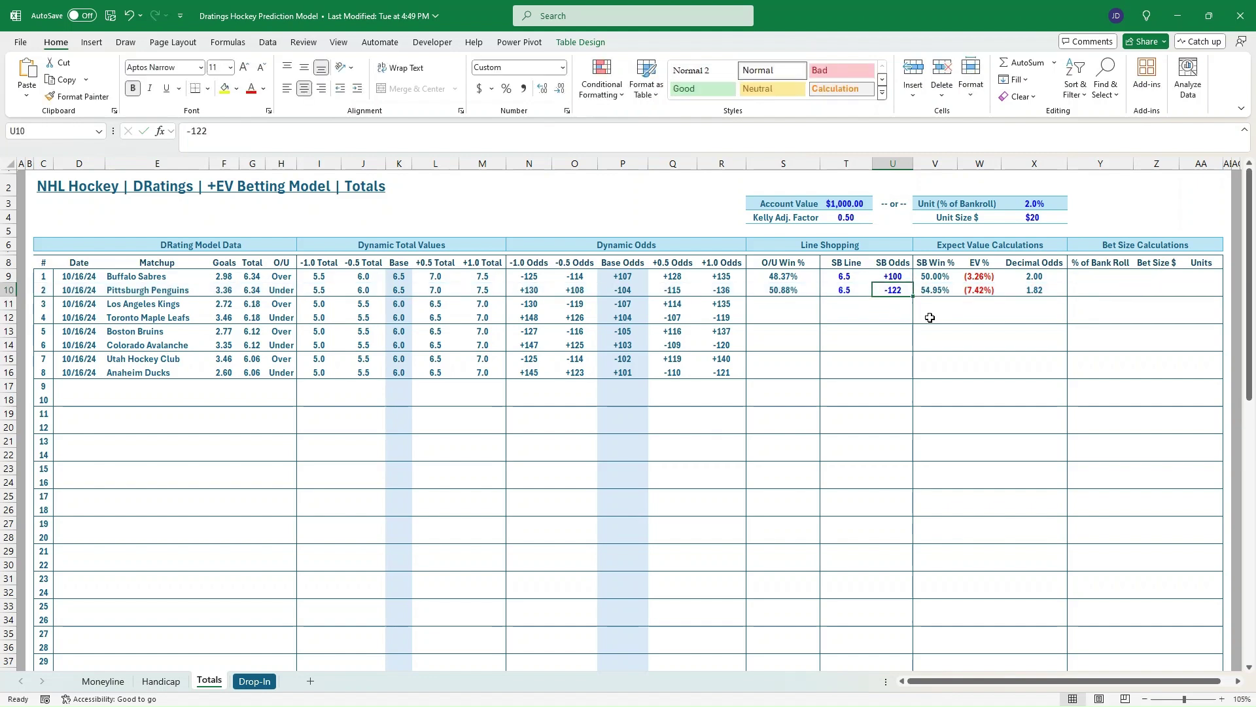
# - Price Los Angeles–Toronto at a 6.0 line with odds -120 and +102
pyautogui.click(844, 303)
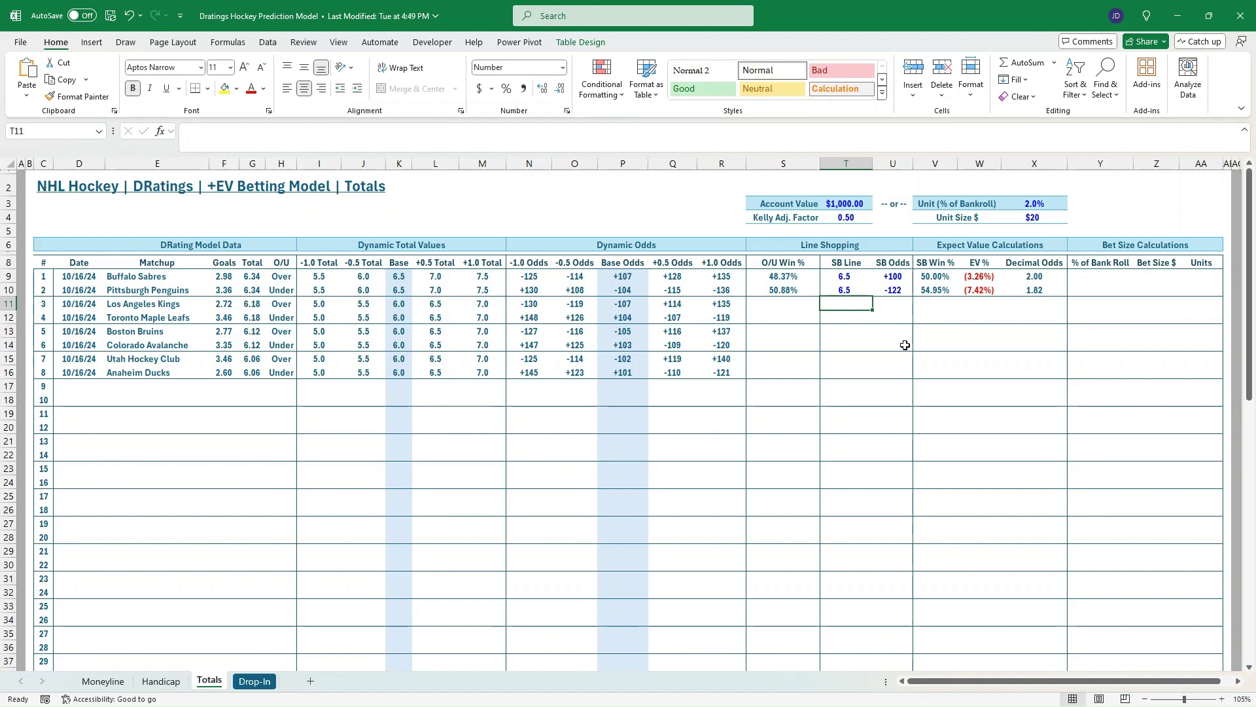
pyautogui.write('6')
pyautogui.press('Return')
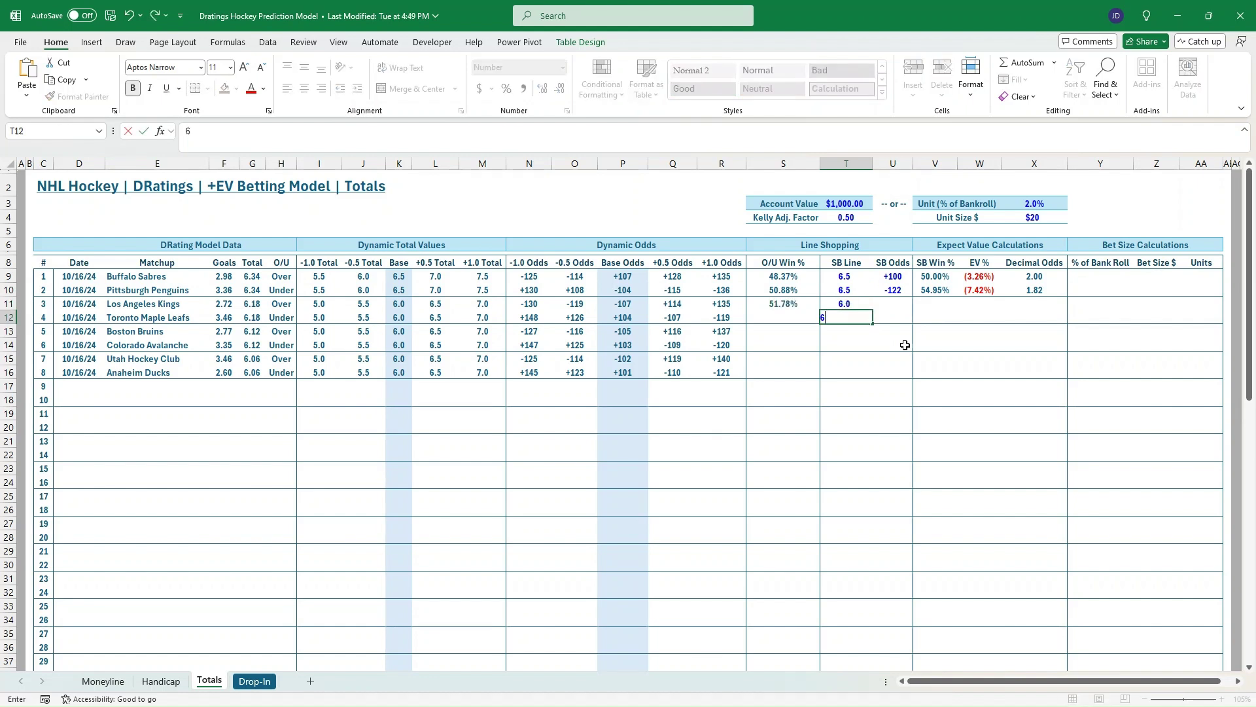
pyautogui.press('Up')
pyautogui.press('Right')
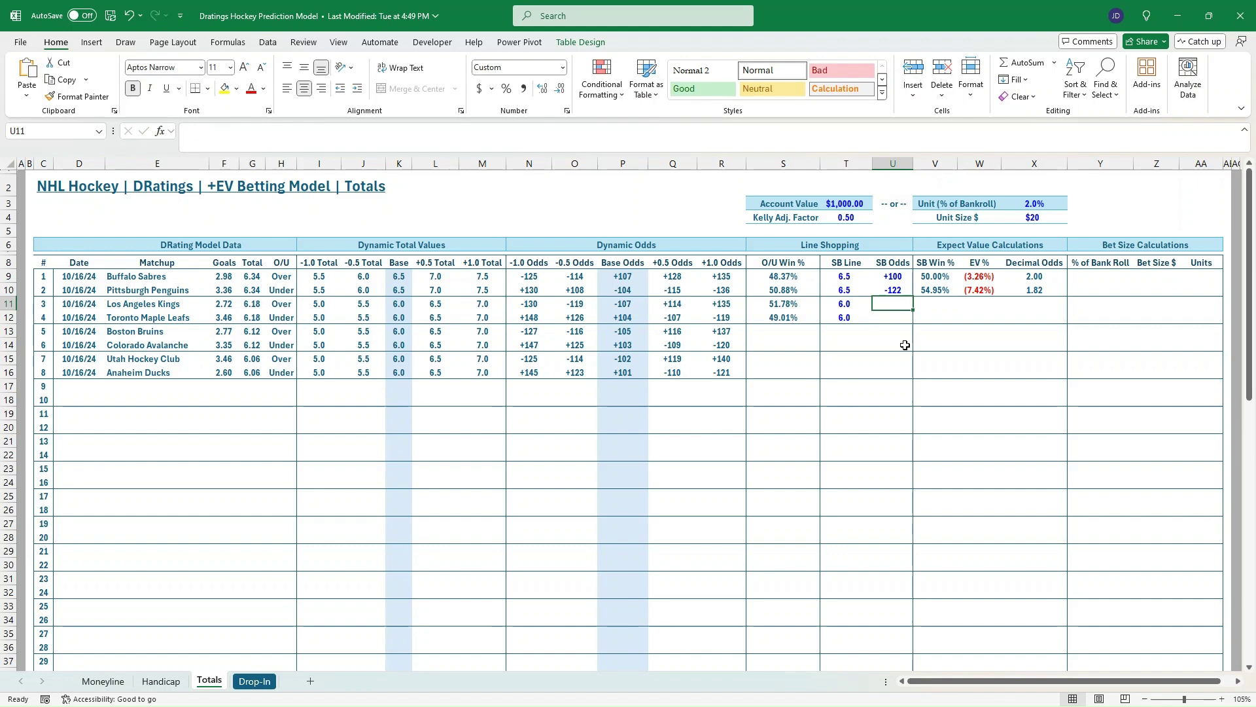
pyautogui.write('-120')
pyautogui.press('Return')
pyautogui.write('+102')
pyautogui.press('Return')
# - Correct Los Angeles–Toronto to a 6.5 line with odds -105 and -115
pyautogui.press('Up')
pyautogui.press('Up')
pyautogui.press('Left')
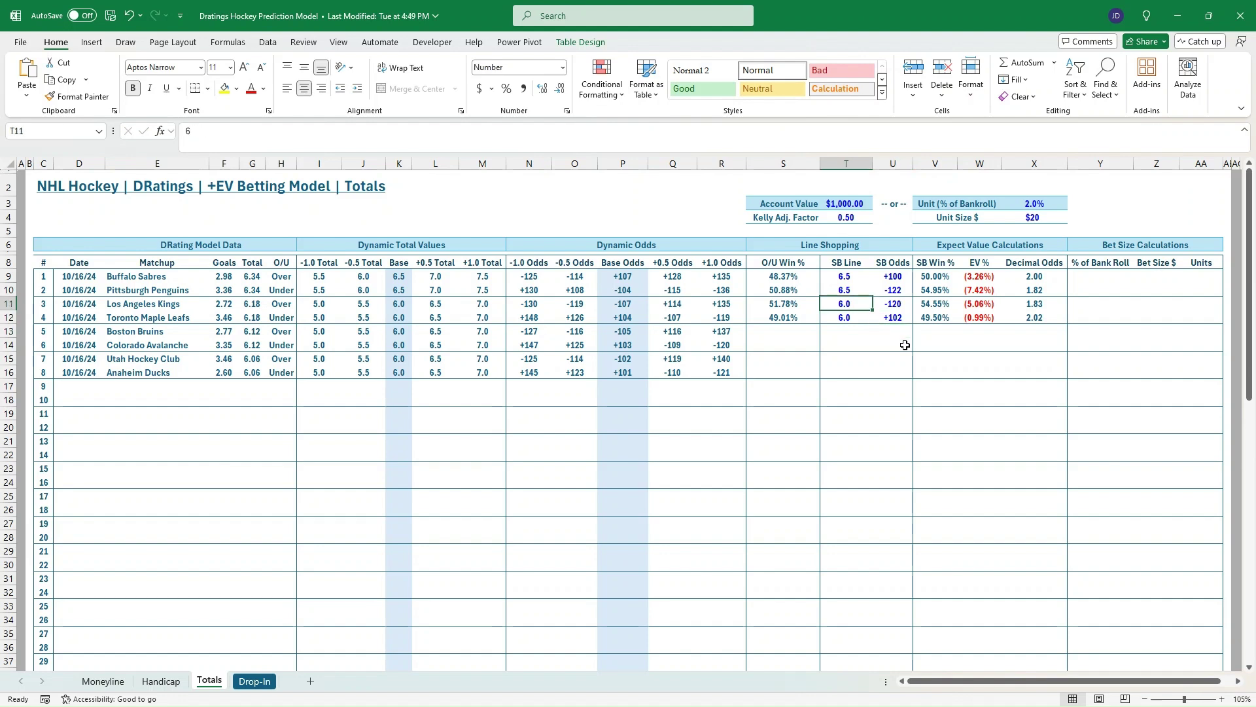
pyautogui.write('6.5')
pyautogui.press('Return')
pyautogui.write('6.5')
pyautogui.press('Up')
pyautogui.press('Right')
pyautogui.write('-105')
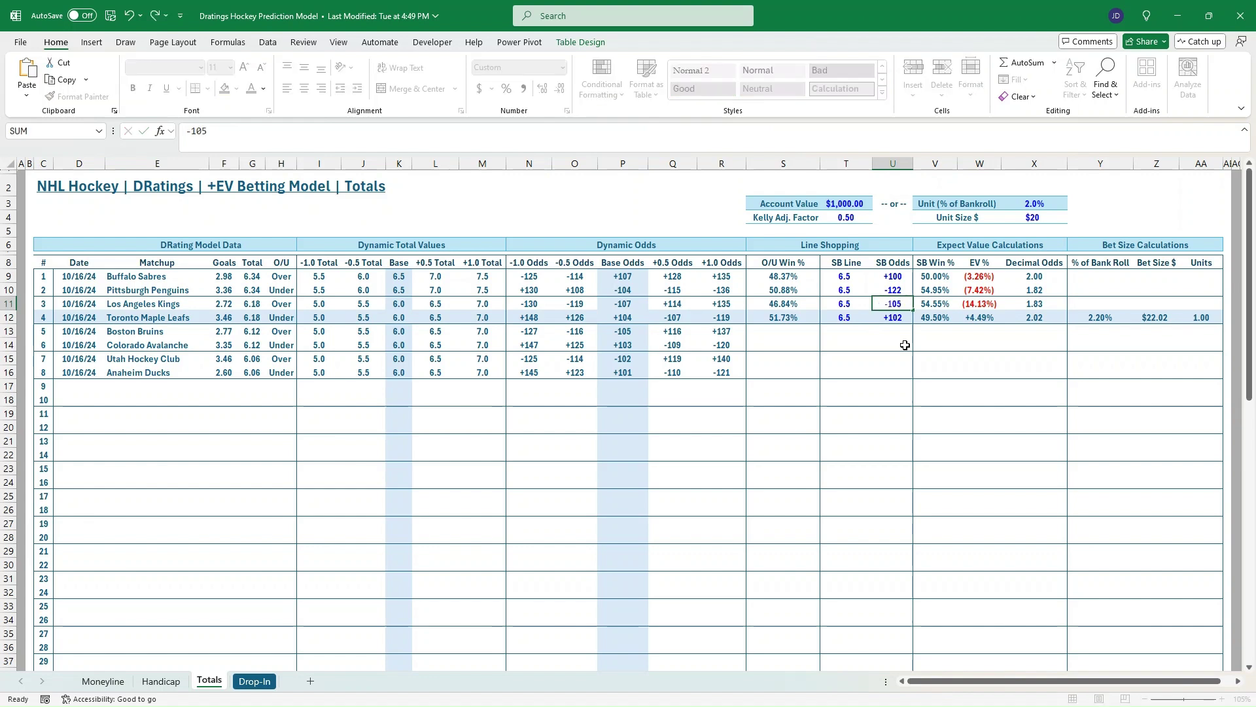
pyautogui.press('Return')
pyautogui.write('-115')
pyautogui.press('Return')
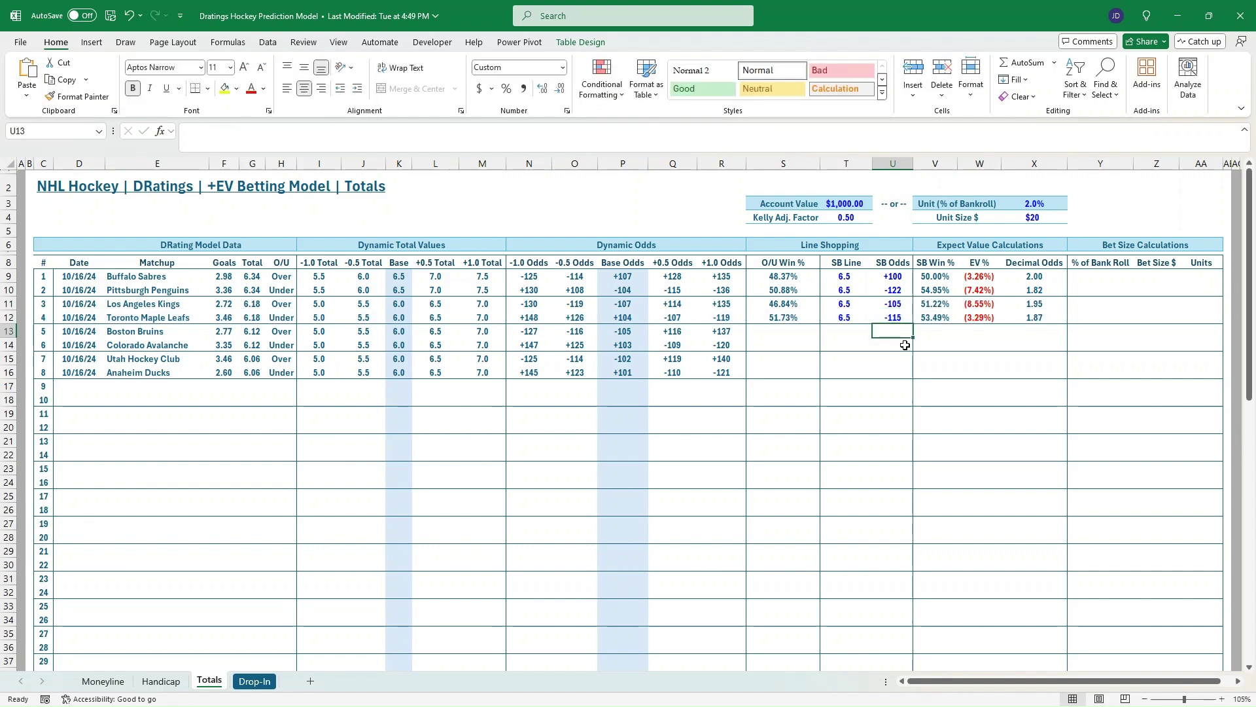
# - Enter a 6.5 line with odds +100 for Boston and -118 for Colorado
pyautogui.press('Left')
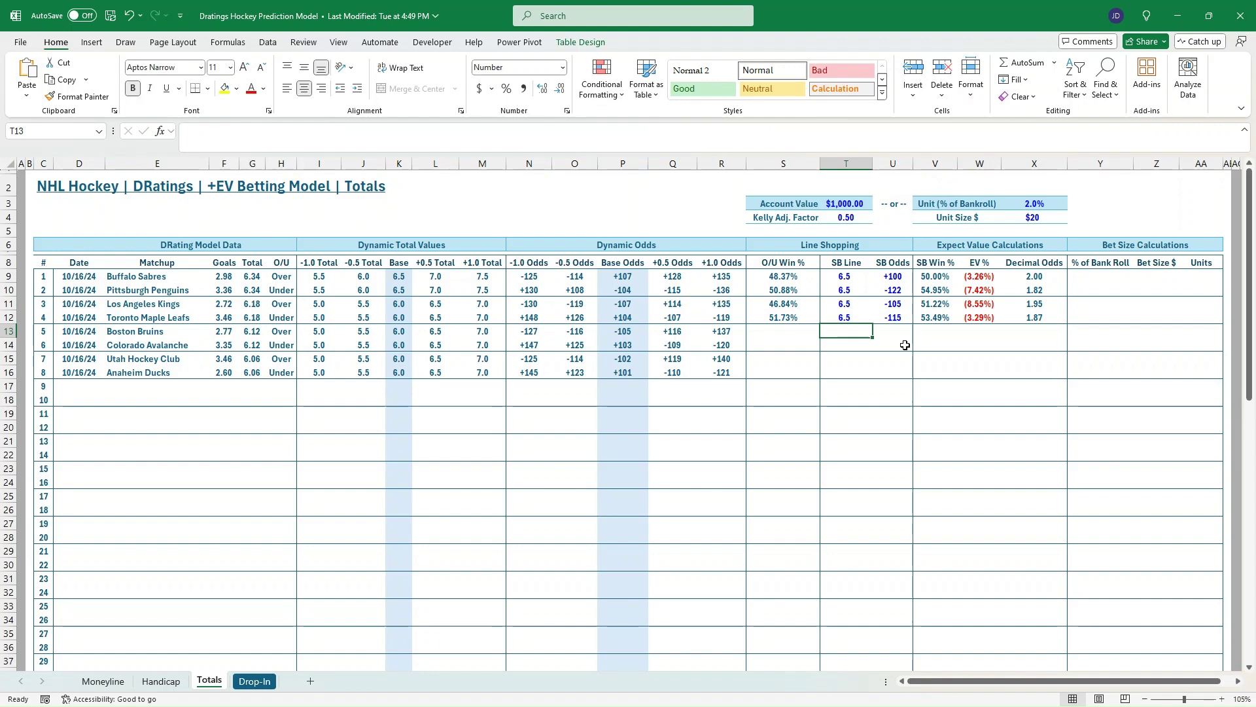
pyautogui.write('6')
pyautogui.press('Down')
pyautogui.write('6')
pyautogui.press('Right')
pyautogui.press('Up')
pyautogui.write('-130')
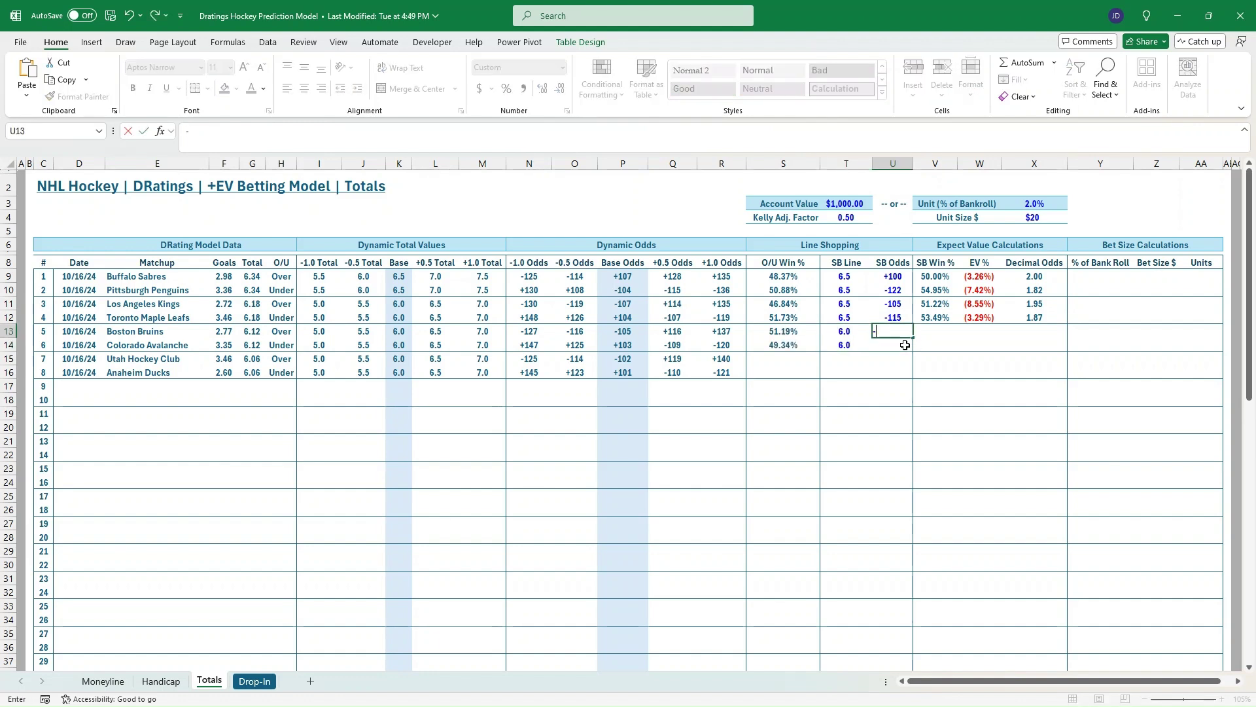
pyautogui.press('Return')
pyautogui.write('100')
pyautogui.hotkey('ctrl', 'Return')
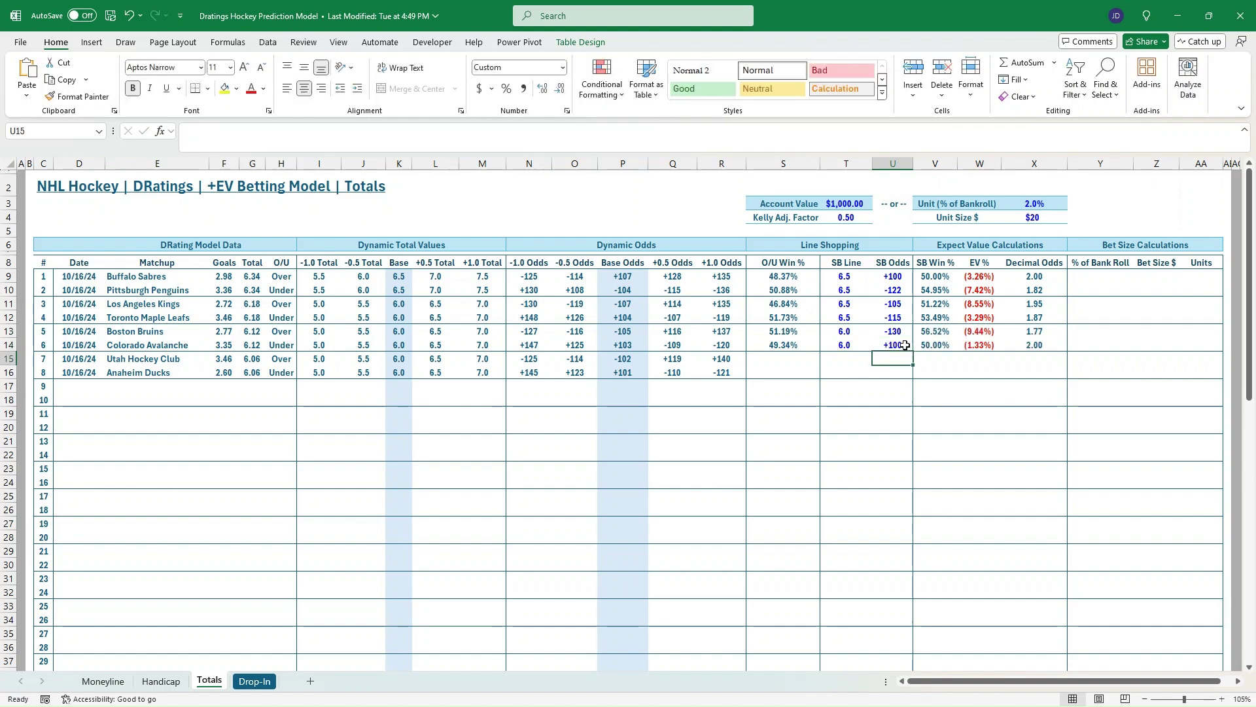
pyautogui.press('Left')
pyautogui.press('Up')
pyautogui.write('6')
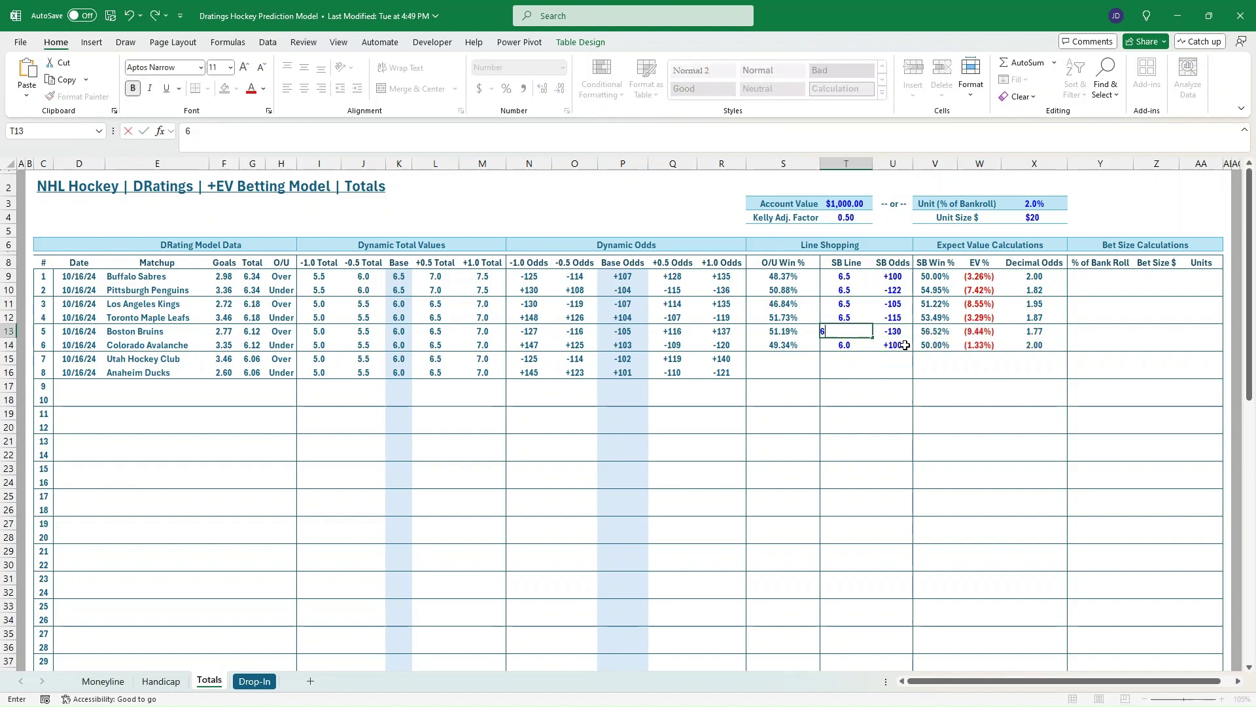
pyautogui.write('.5')
pyautogui.press('Return')
pyautogui.write('6.5')
pyautogui.press('Tab')
pyautogui.press('Up')
pyautogui.write('100')
pyautogui.press('Return')
pyautogui.write('-118')
pyautogui.press('Return')
pyautogui.press('Up')
# - Enter a 6.5 line with odds +104 for Utah and -128 for Anaheim
pyautogui.press('Down')
pyautogui.press('Left')
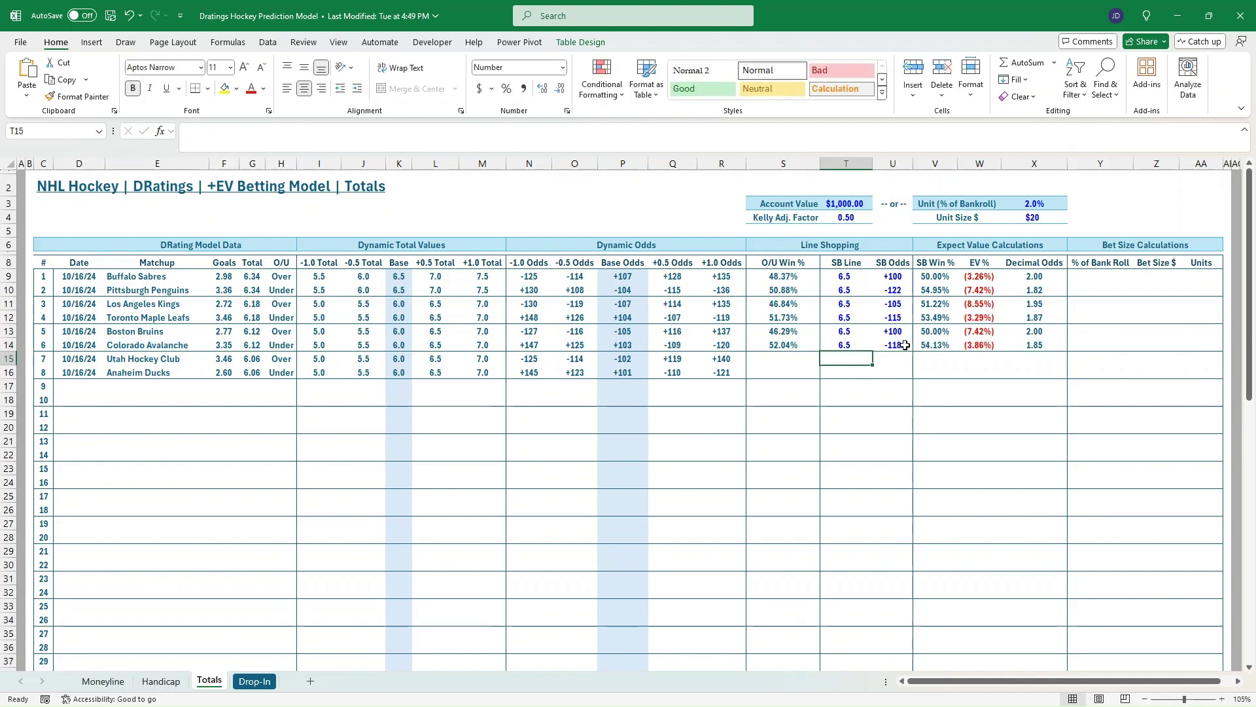
pyautogui.write('6')
pyautogui.press('Return')
pyautogui.write('6')
pyautogui.press('Tab')
pyautogui.press('Up')
pyautogui.write('-120')
pyautogui.press('Return')
pyautogui.write('100')
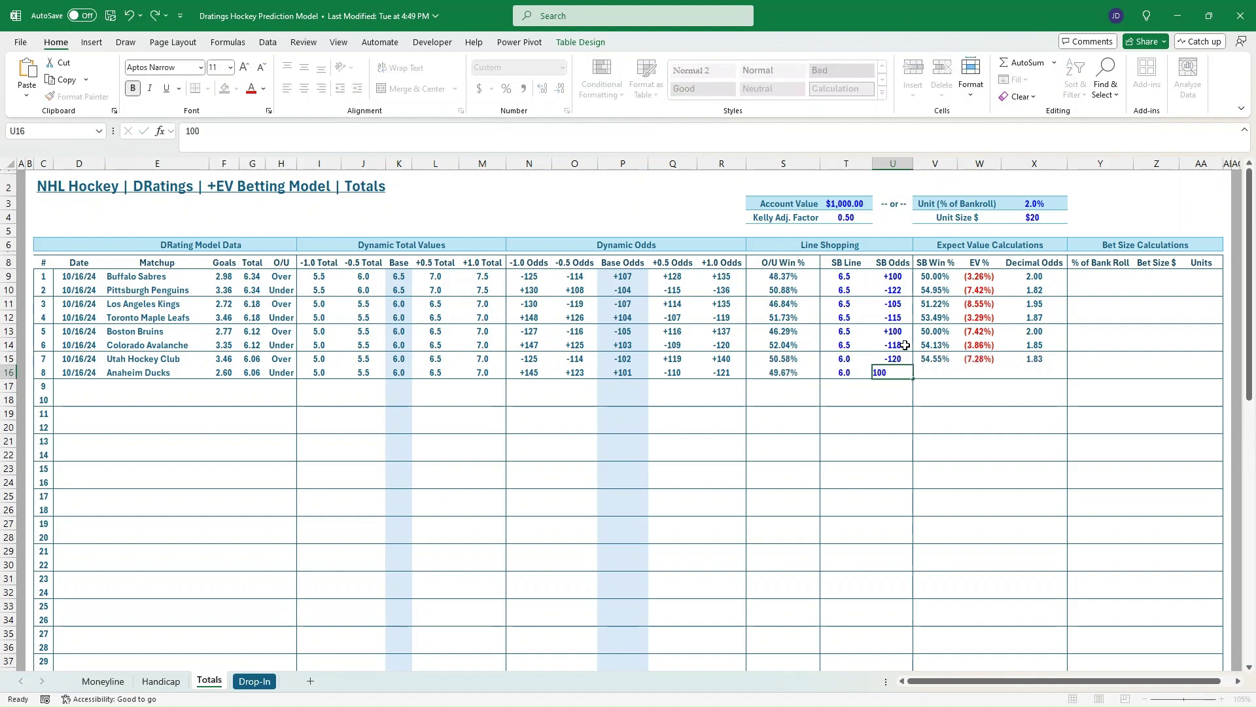
pyautogui.press('Return')
pyautogui.press('Up')
pyautogui.press('Up')
pyautogui.press('Left')
pyautogui.write('6')
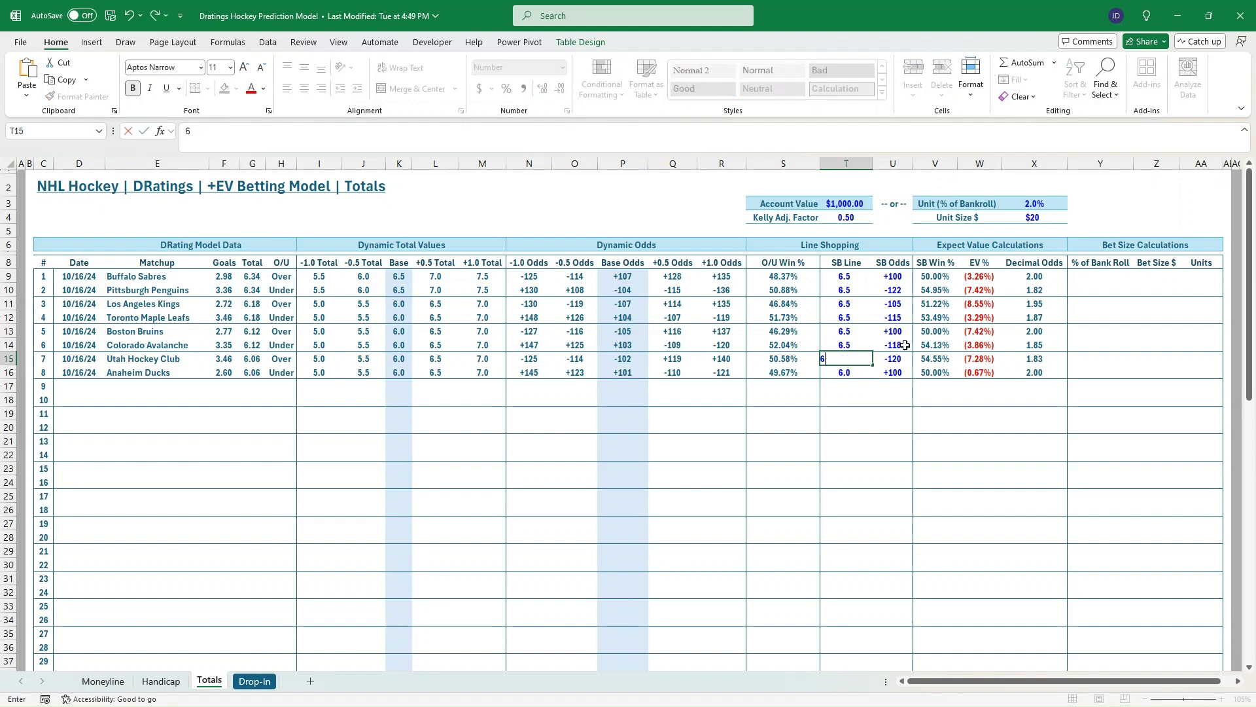
pyautogui.press('Return')
pyautogui.write('6.5')
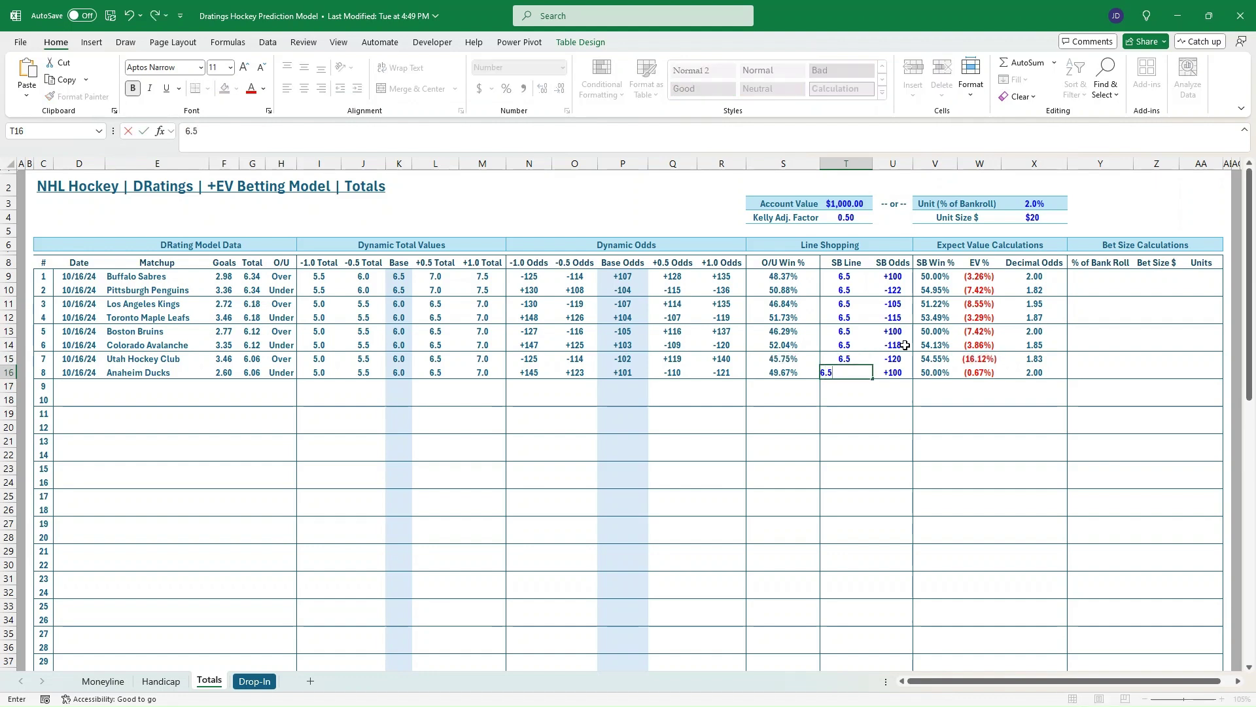
pyautogui.press('Tab')
pyautogui.press('Up')
pyautogui.write('104')
pyautogui.press('Return')
pyautogui.write('-128')
pyautogui.press('Return')
pyautogui.press('Up')
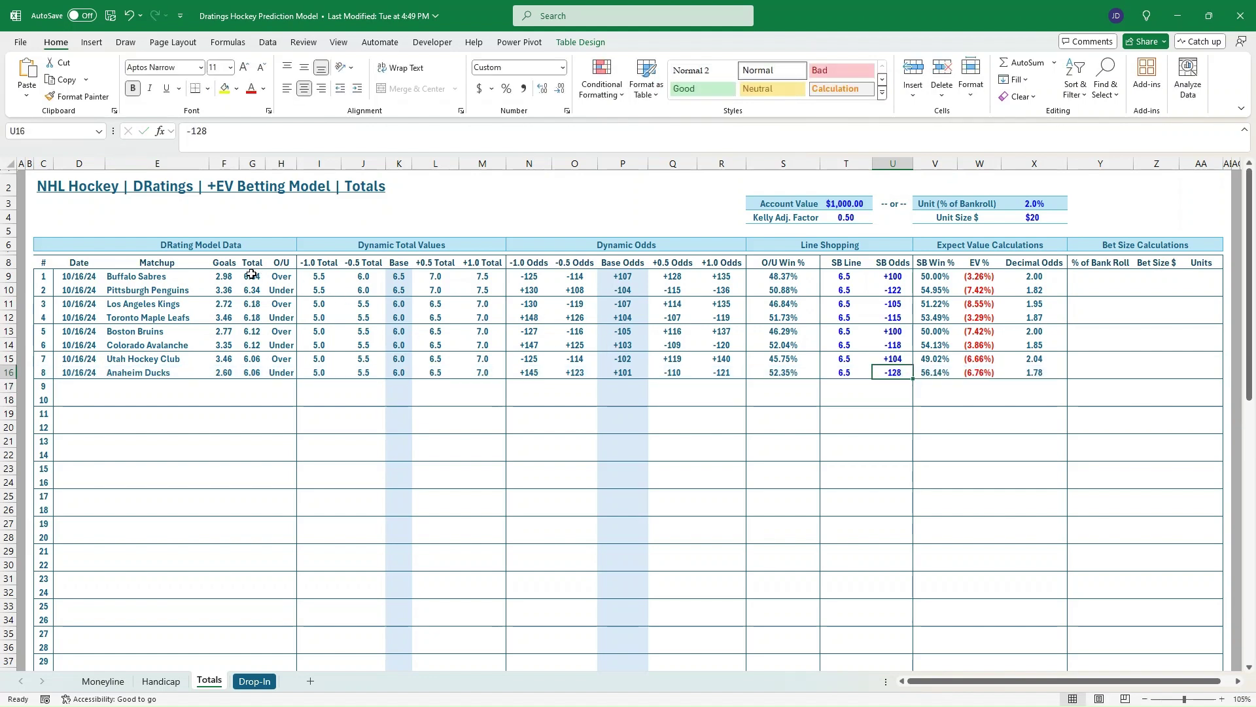
pyautogui.moveTo(253, 274); pyautogui.dragTo(248, 362)
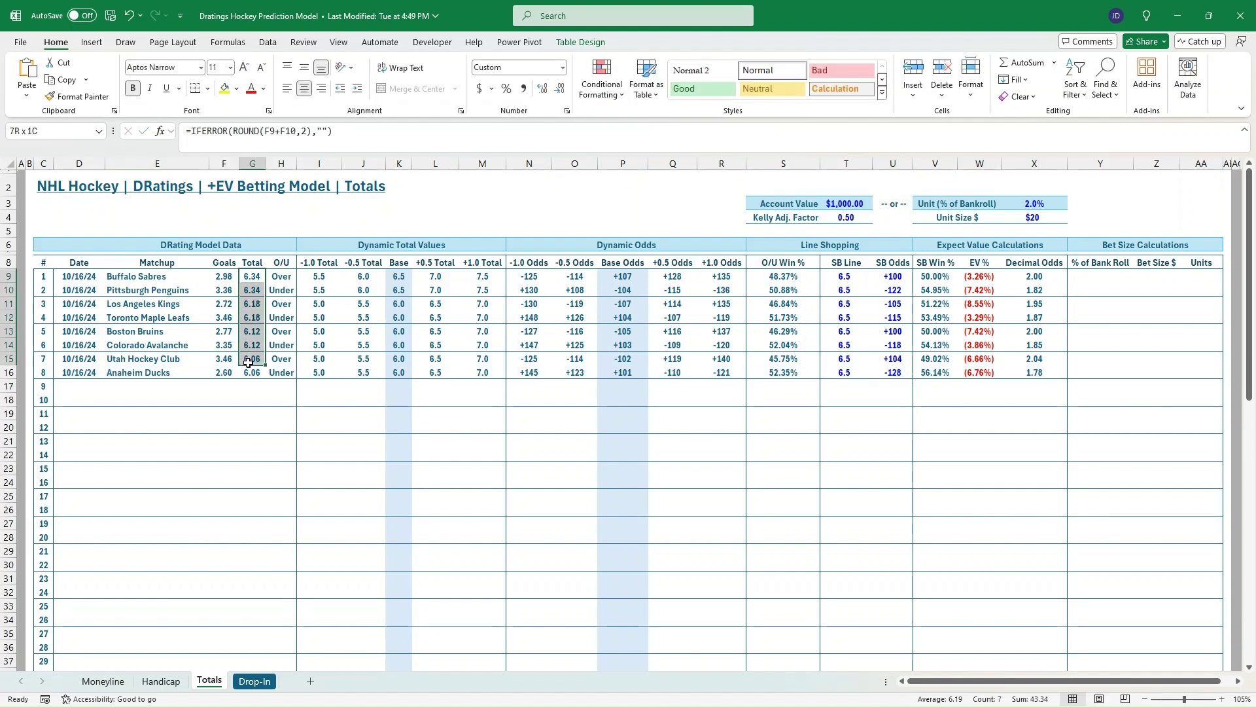
pyautogui.click(251, 278)
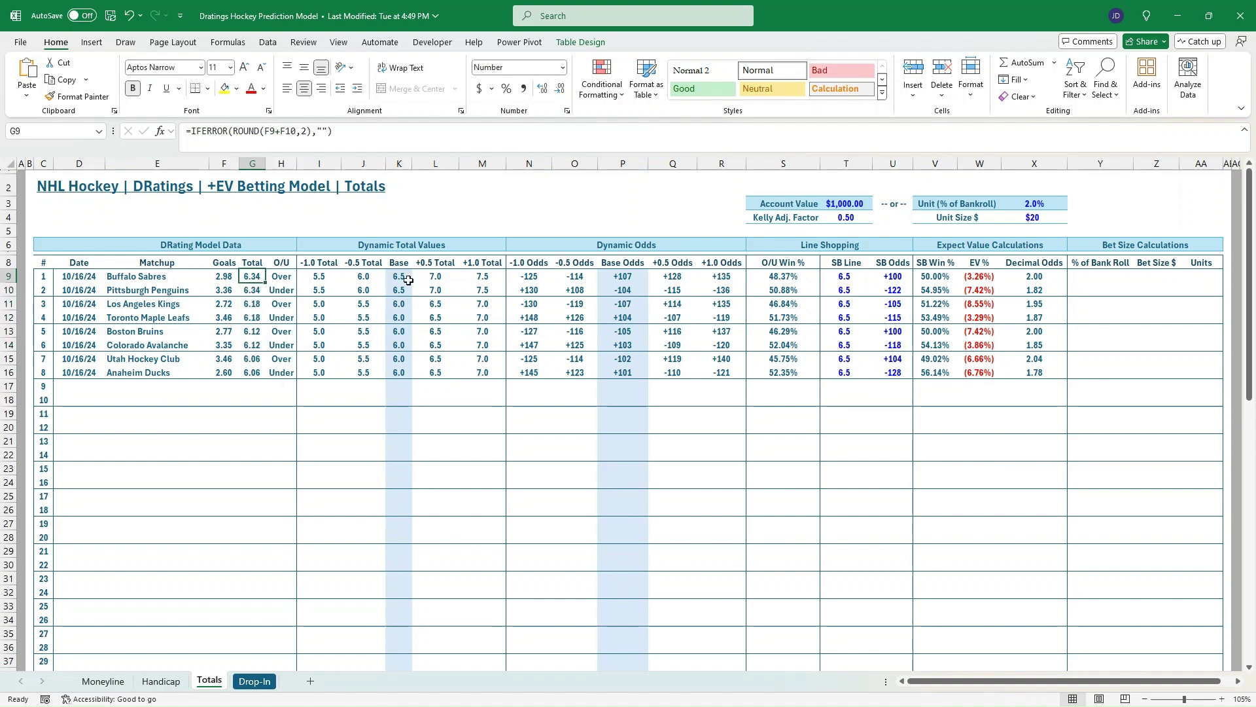
pyautogui.click(368, 276)
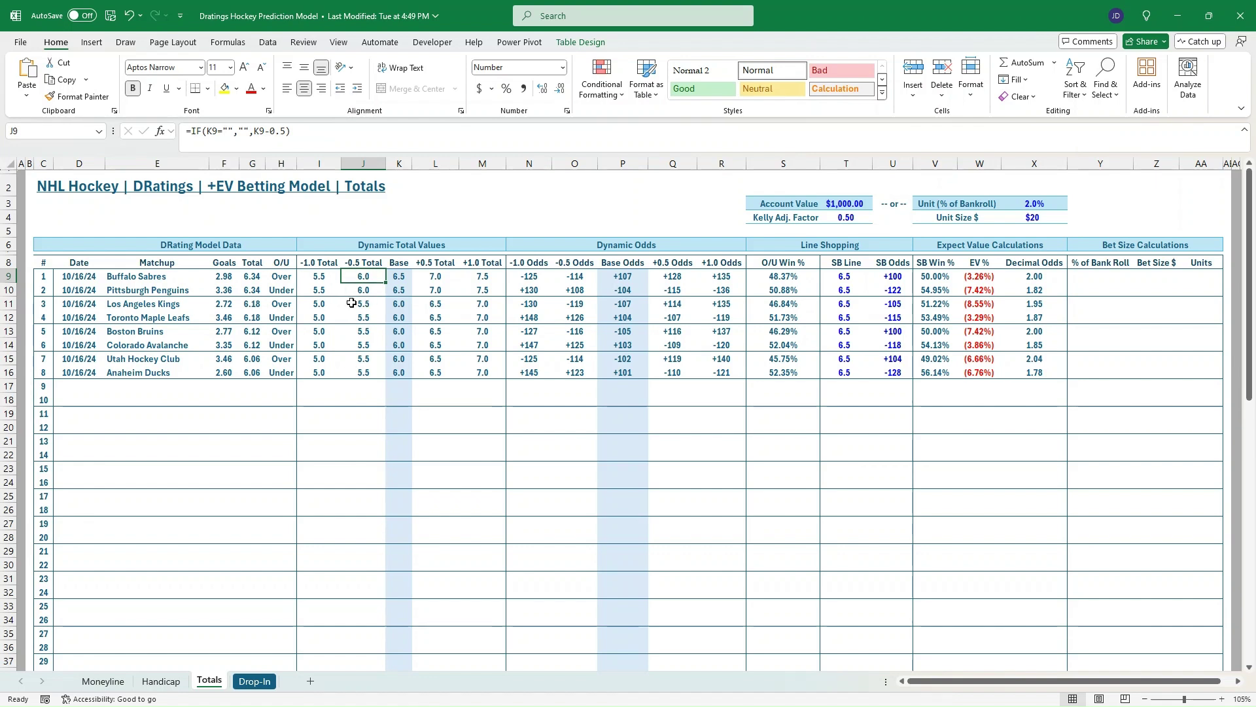
pyautogui.click(397, 276)
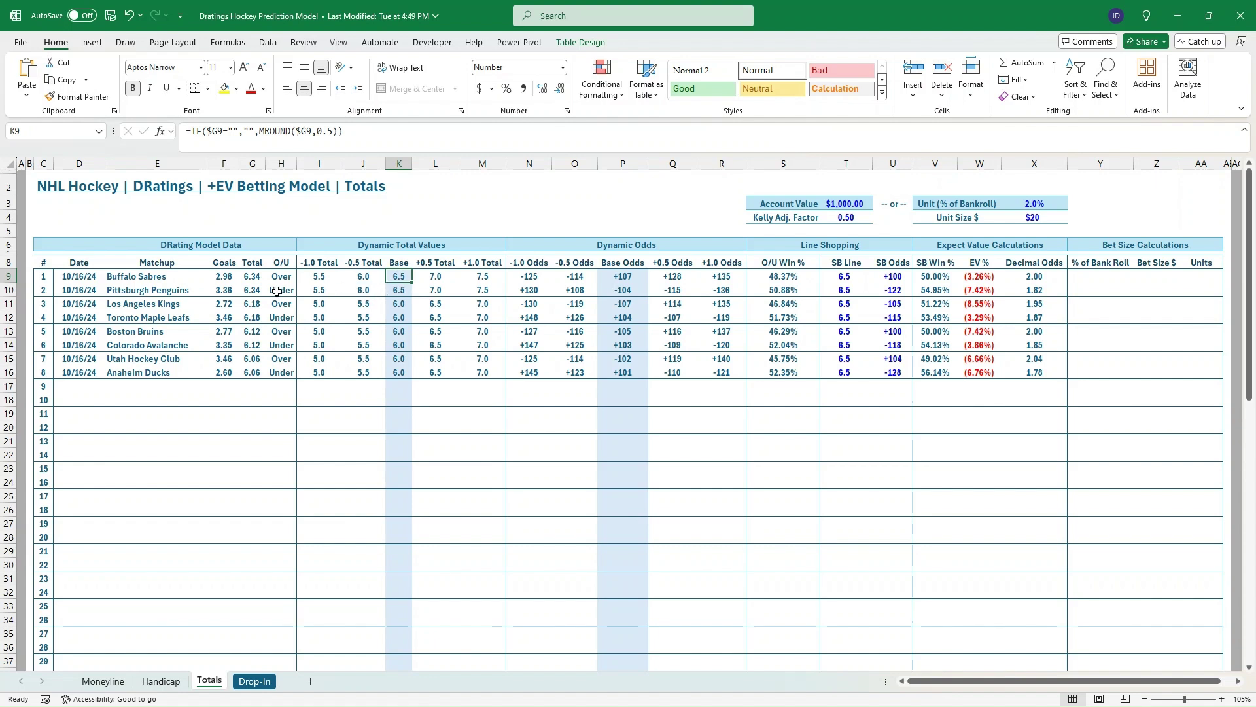
pyautogui.click(260, 275)
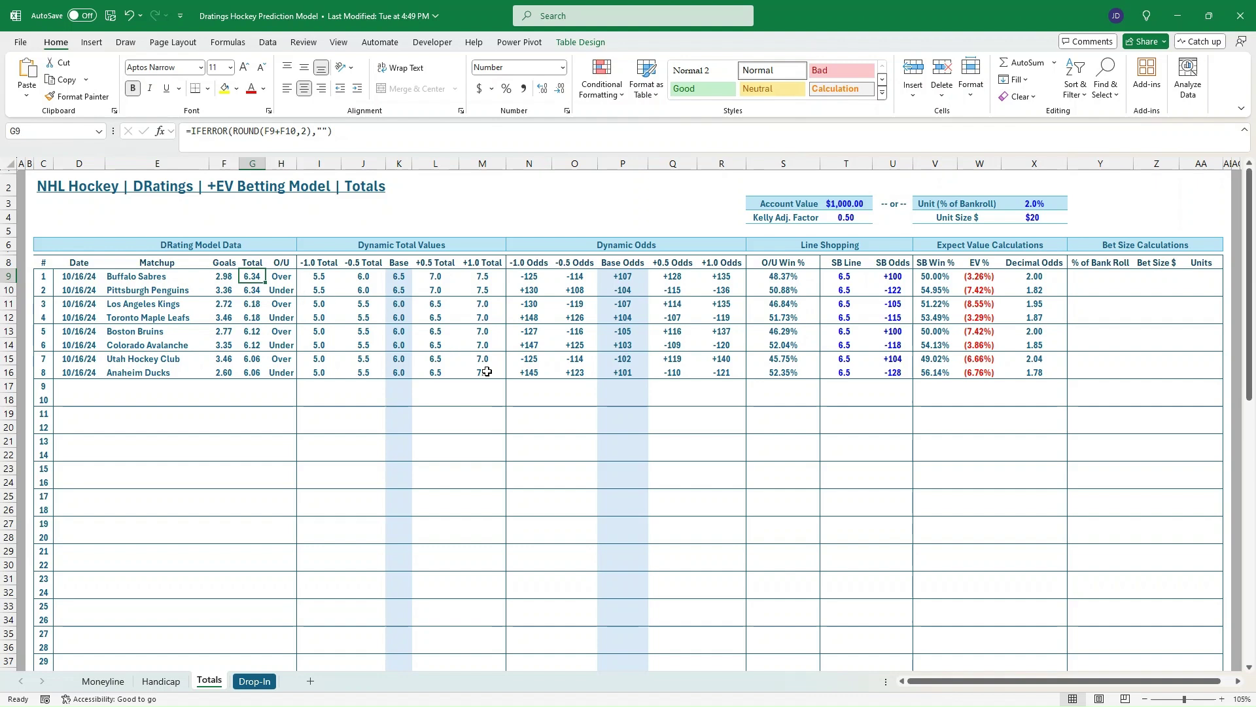
# - Bring up DRatings in the browser and load the October 17, 2024 game predictions
pyautogui.click(255, 681)
pyautogui.hotkey('alt', 'Tab')
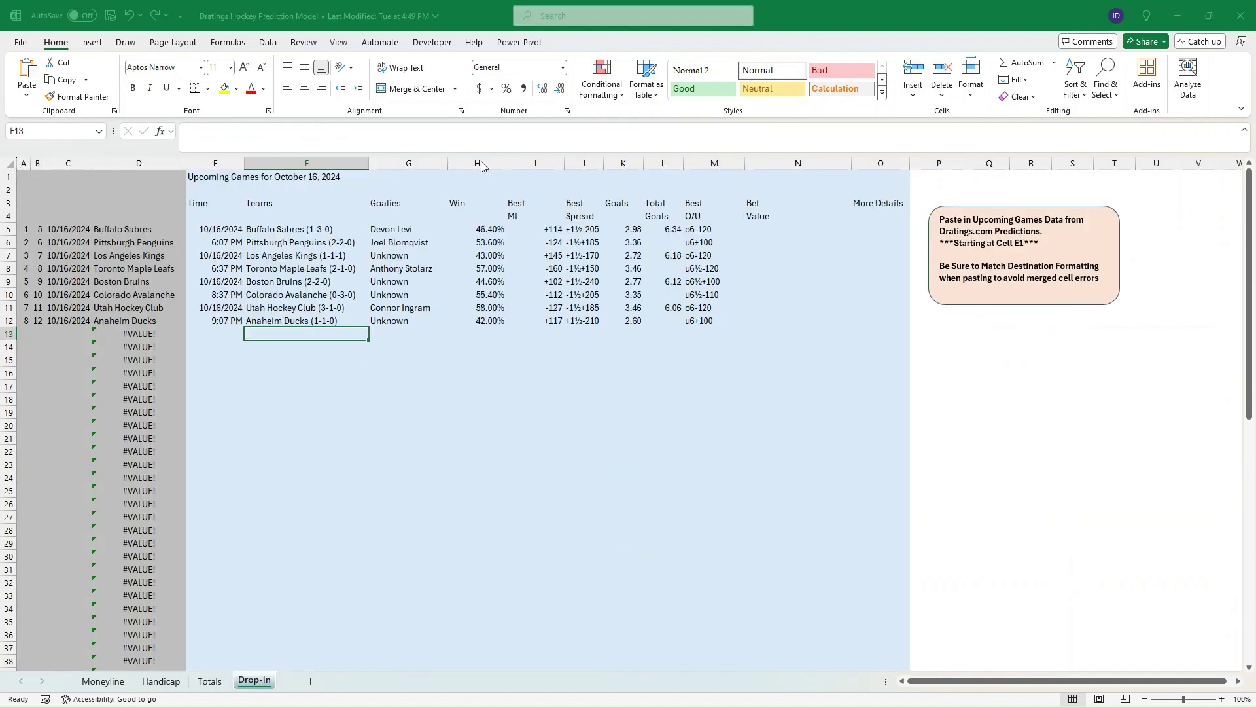
pyautogui.click(653, 100)
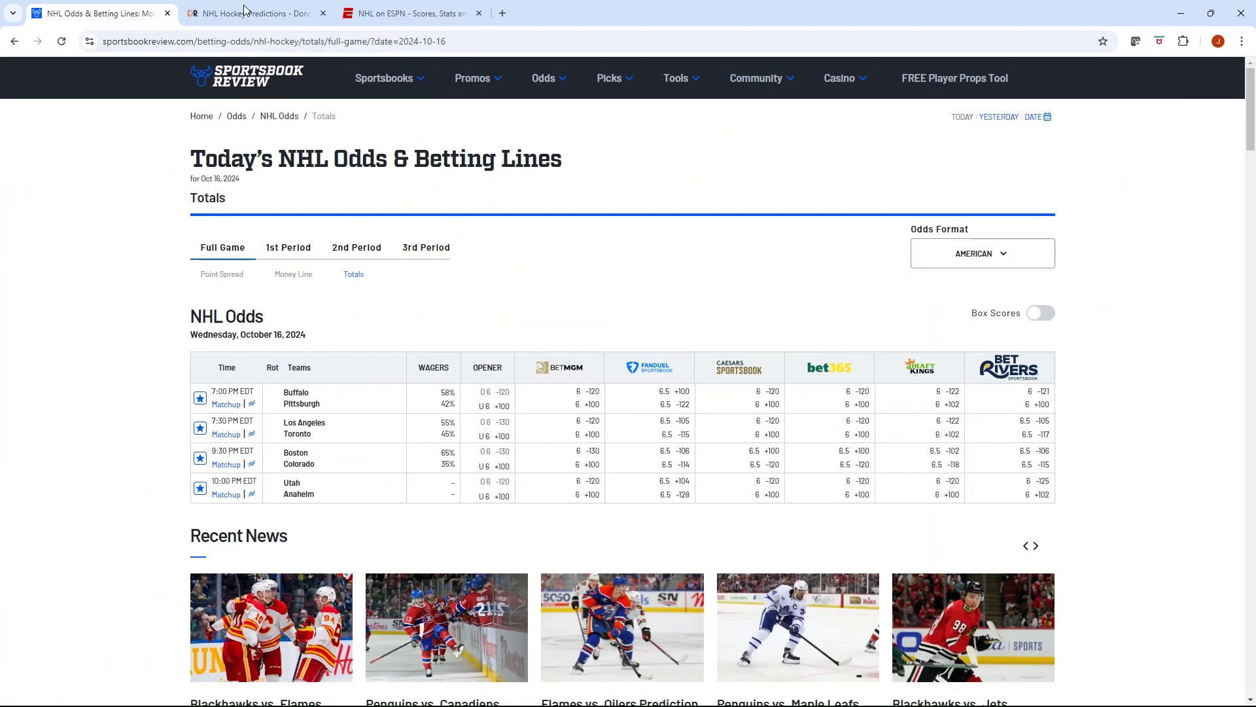
pyautogui.click(251, 14)
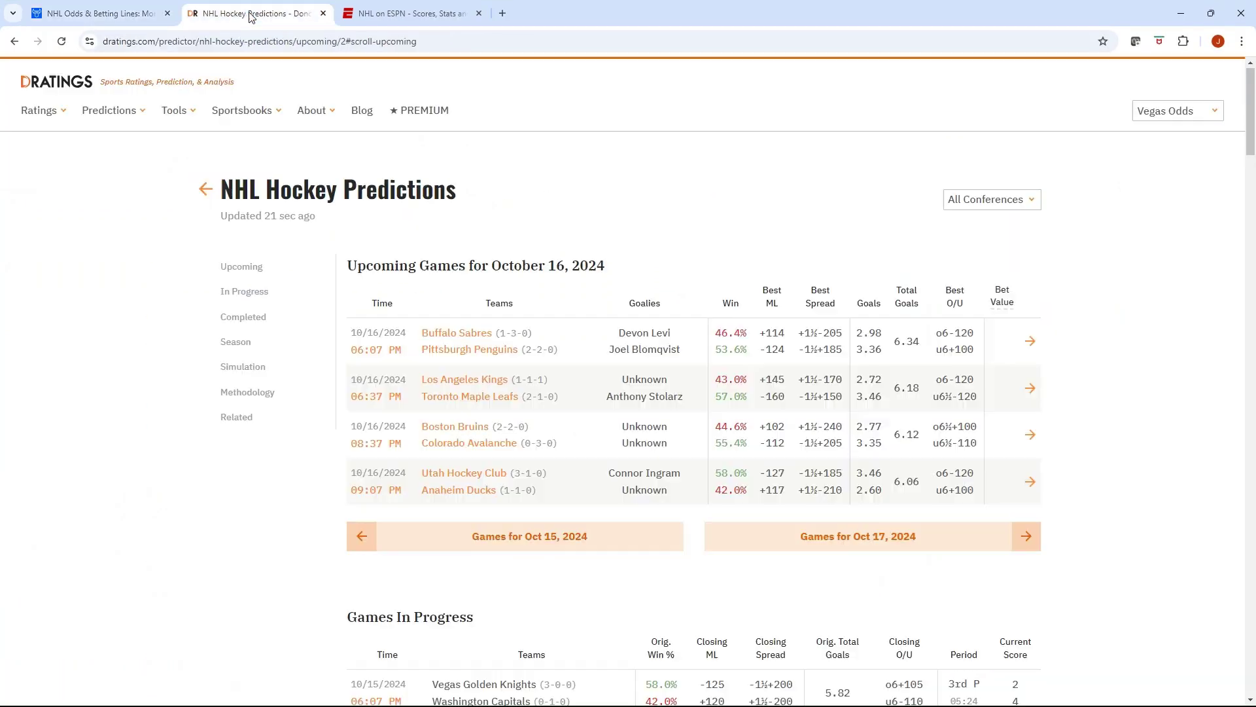
pyautogui.click(850, 532)
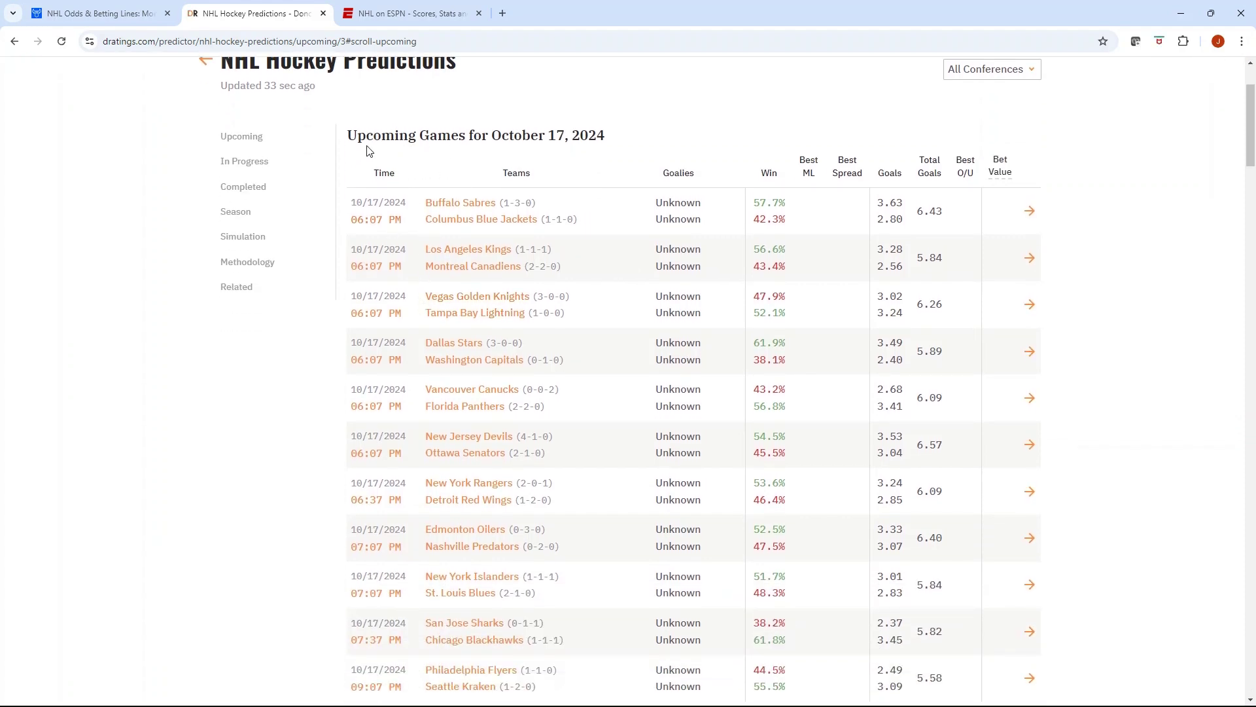
# - Select the October 17 predictions table and return to Excel
pyautogui.scroll(-1, 624, 215)
pyautogui.scroll(1, 458, 159)
pyautogui.moveTo(349, 135); pyautogui.dragTo(1001, 611)
pyautogui.scroll(-1, 791, 392)
pyautogui.hotkey('alt', 'Tab')
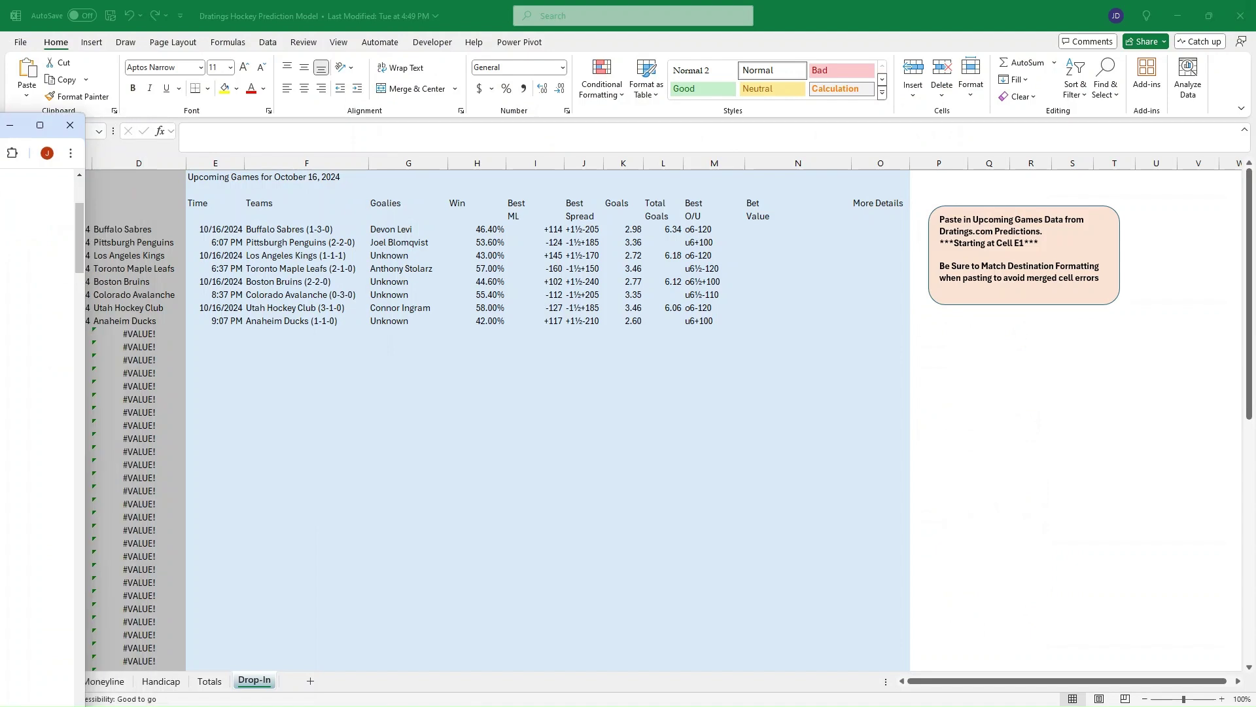
# - Paste the October 17 predictions table at E13 on the Drop-In sheet, picking a paste option
pyautogui.click(212, 334)
pyautogui.hotkey('ctrl', 'v')
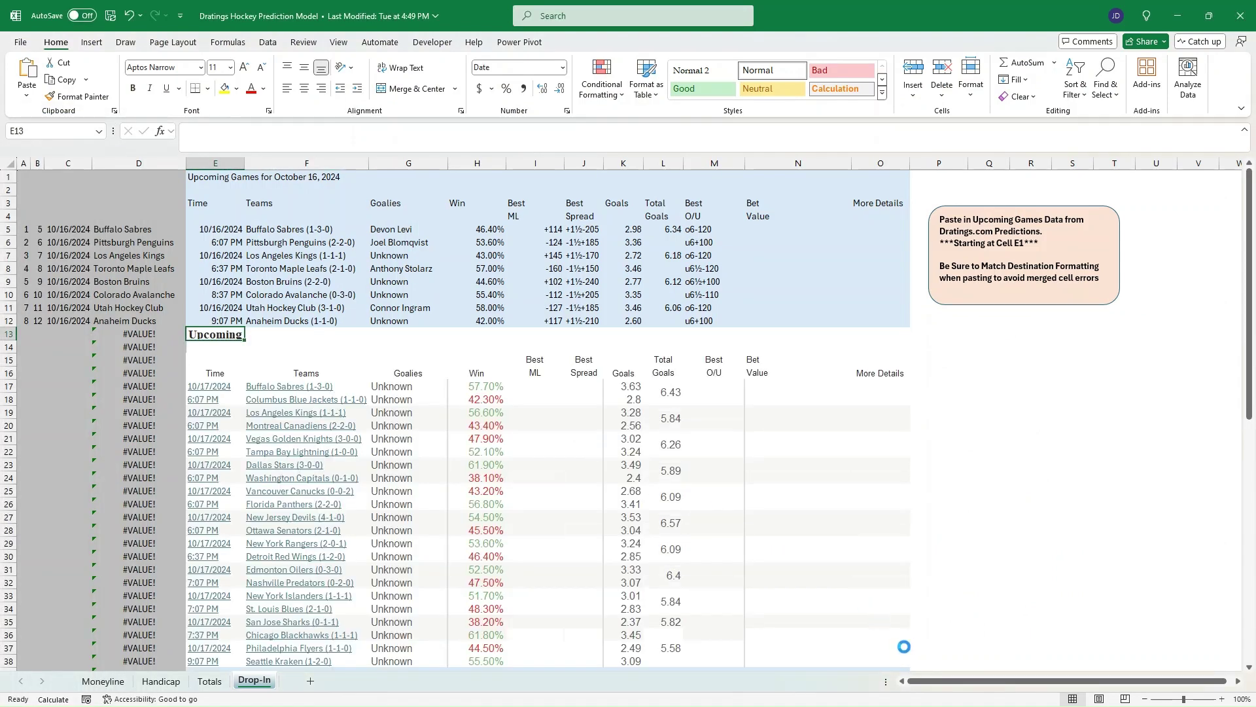
pyautogui.click(946, 663)
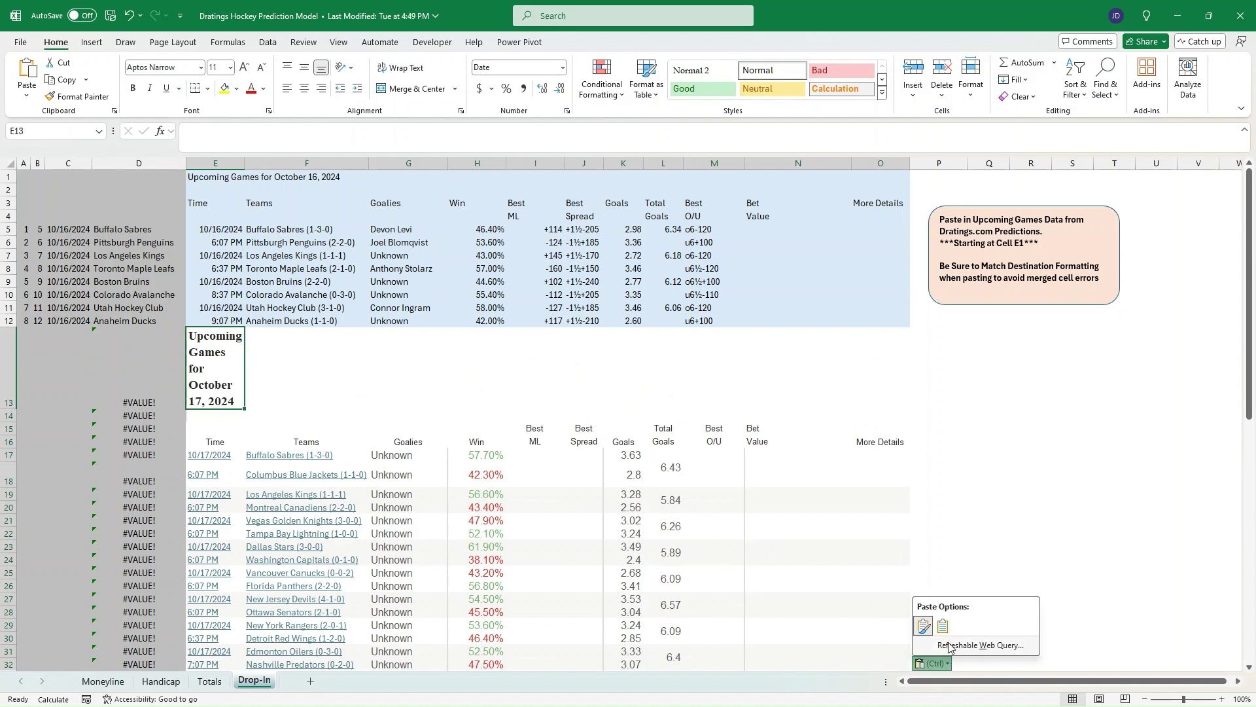
pyautogui.click(946, 628)
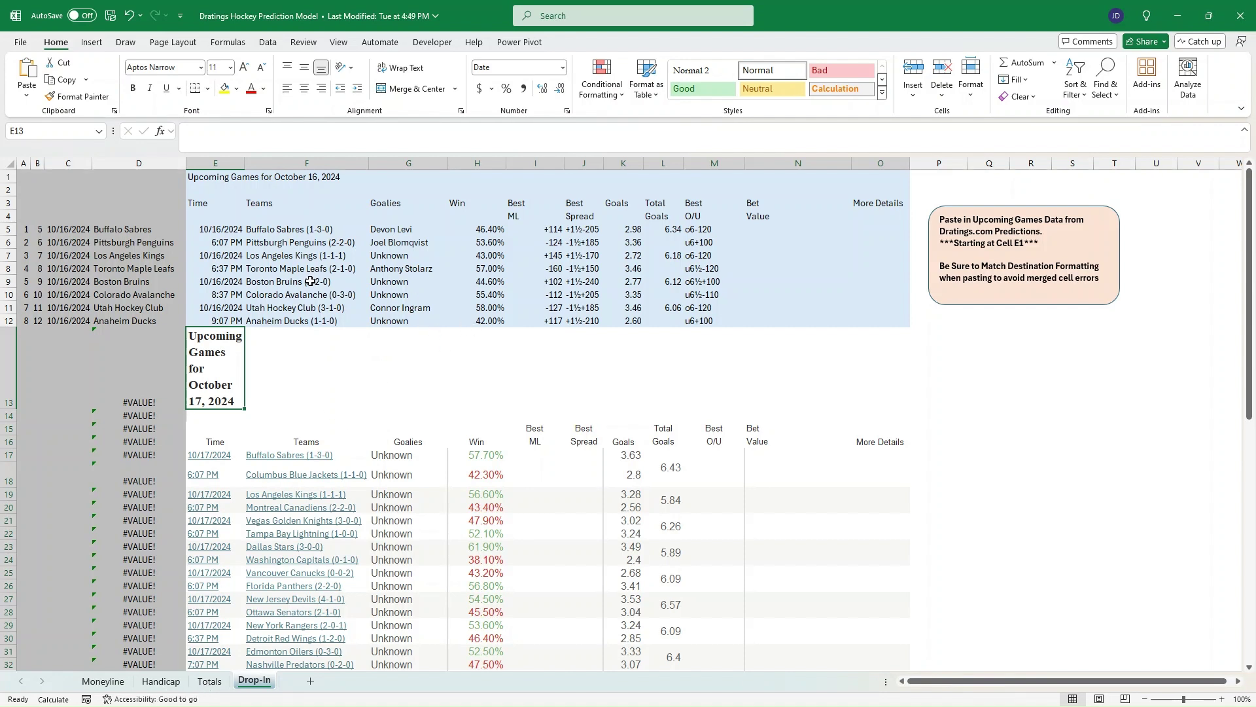
# - Load DRatings' October 16, 2024 game predictions again in the browser
pyautogui.hotkey('alt', 'Tab')
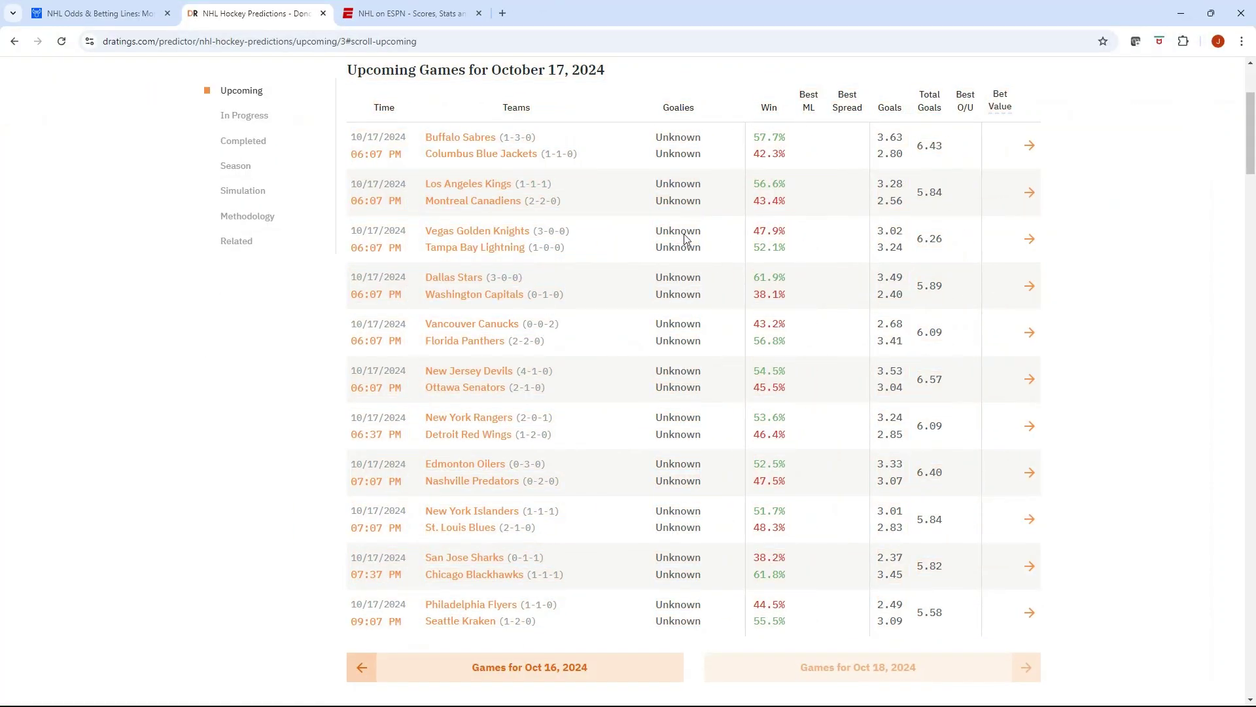
pyautogui.scroll(-2, 625, 325)
pyautogui.click(509, 603)
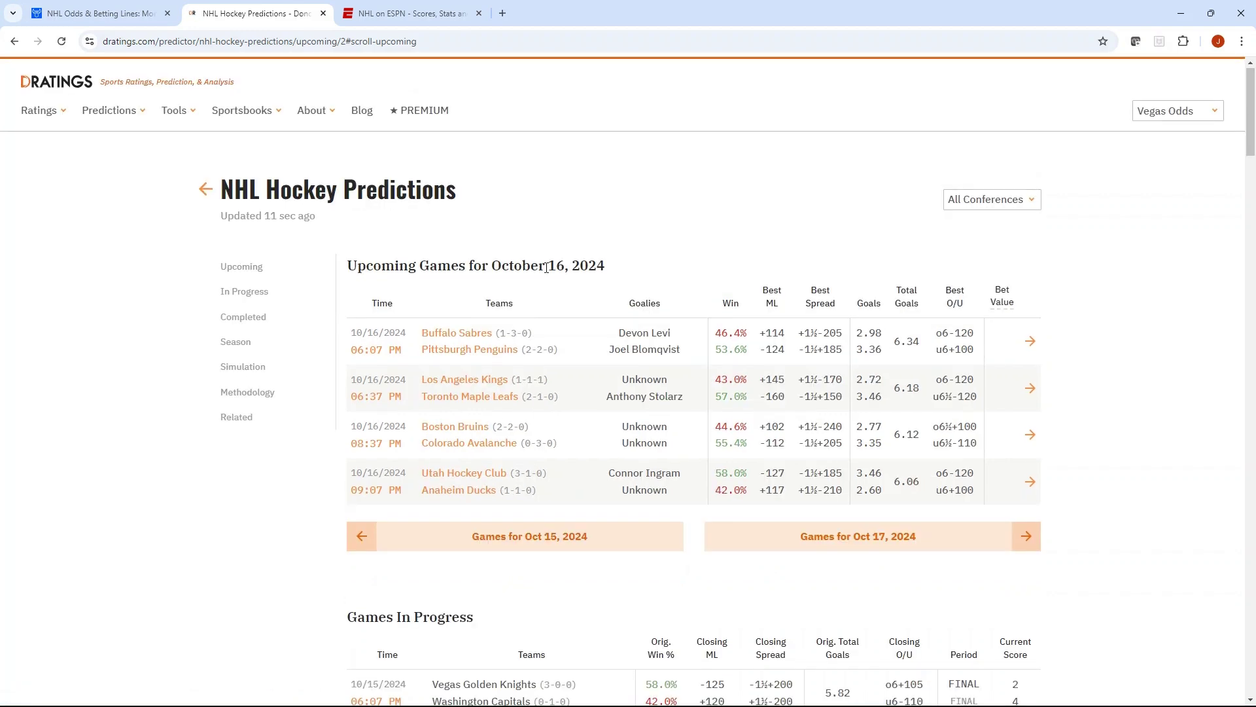
pyautogui.scroll(1, 551, 300)
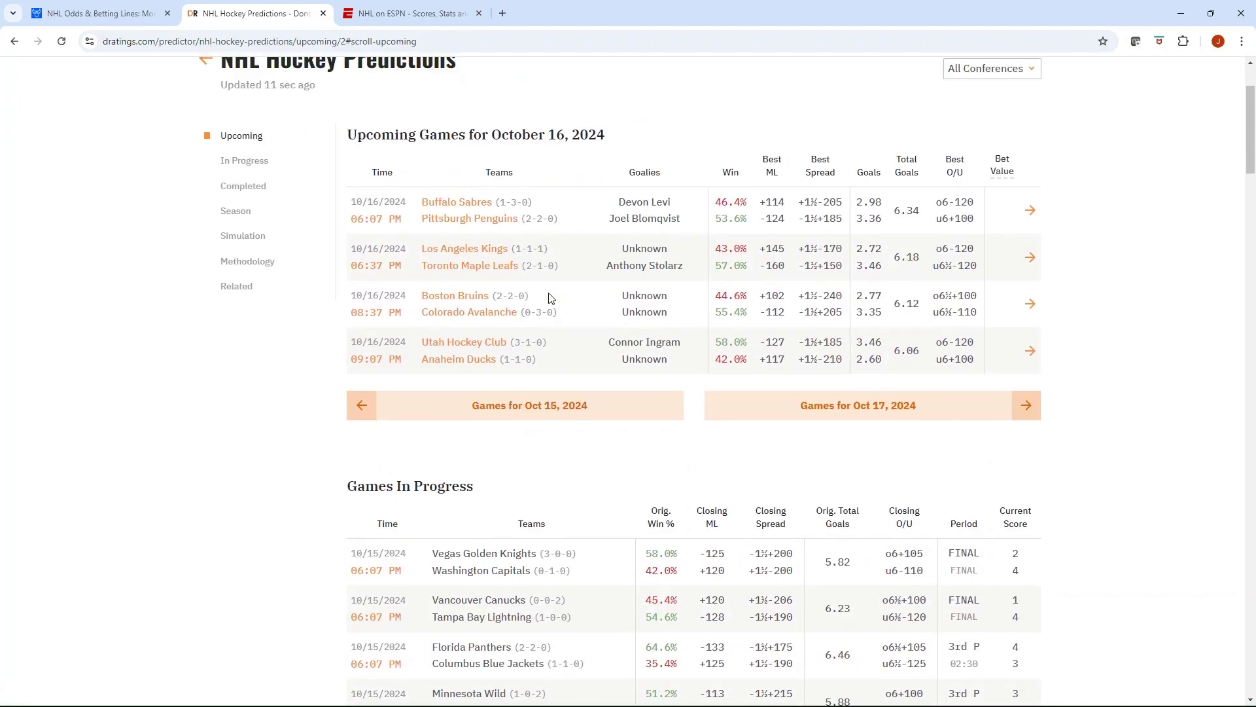
pyautogui.scroll(1, 551, 299)
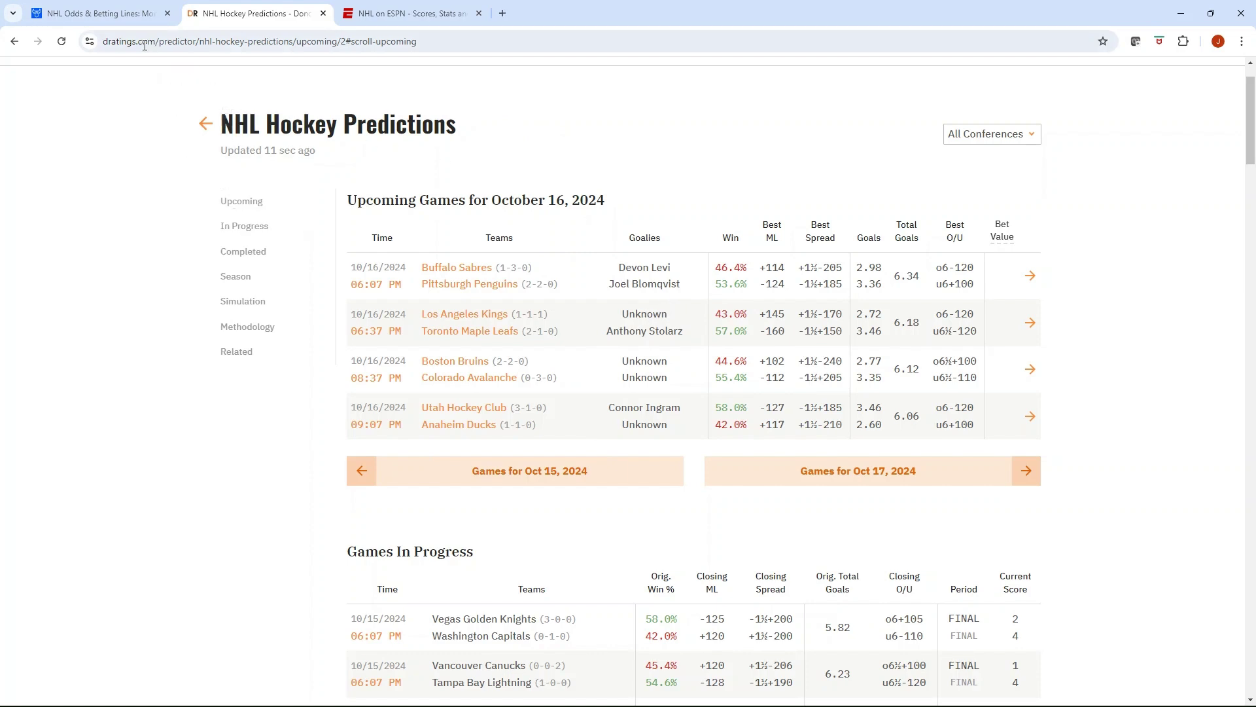
# - Bring the SportsbookReview NHL Odds & Betting Lines page to the front
pyautogui.click(129, 18)
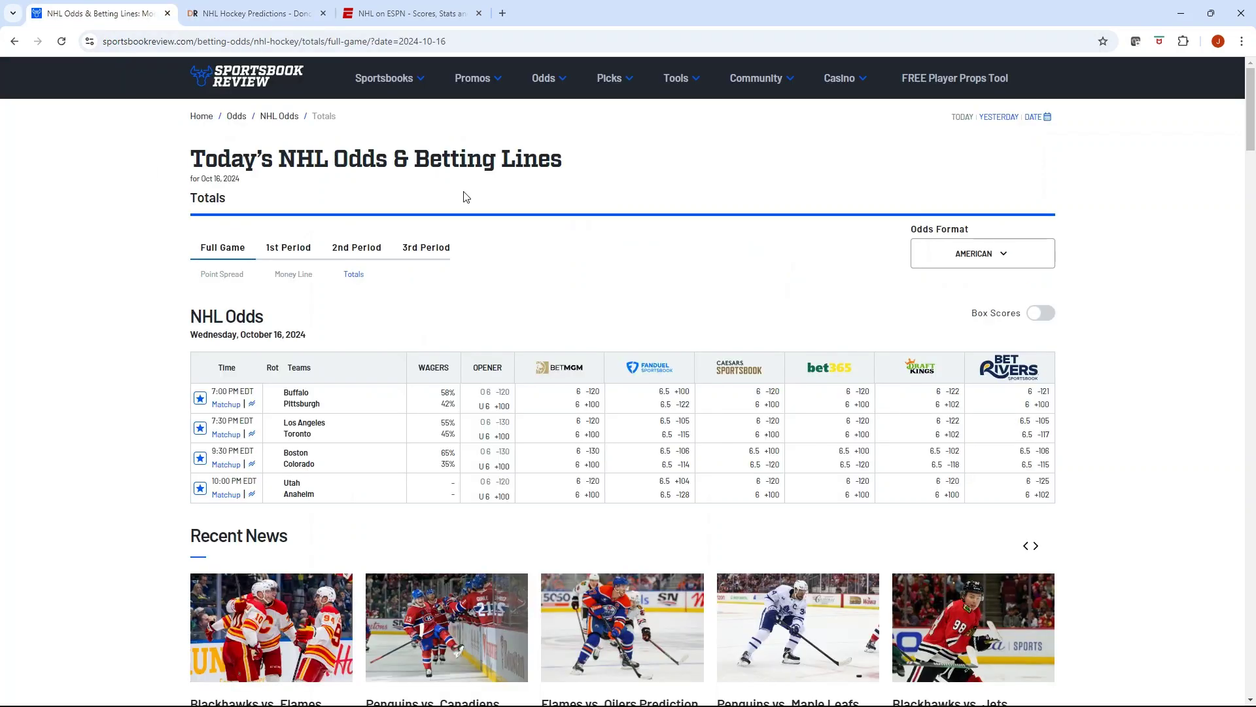